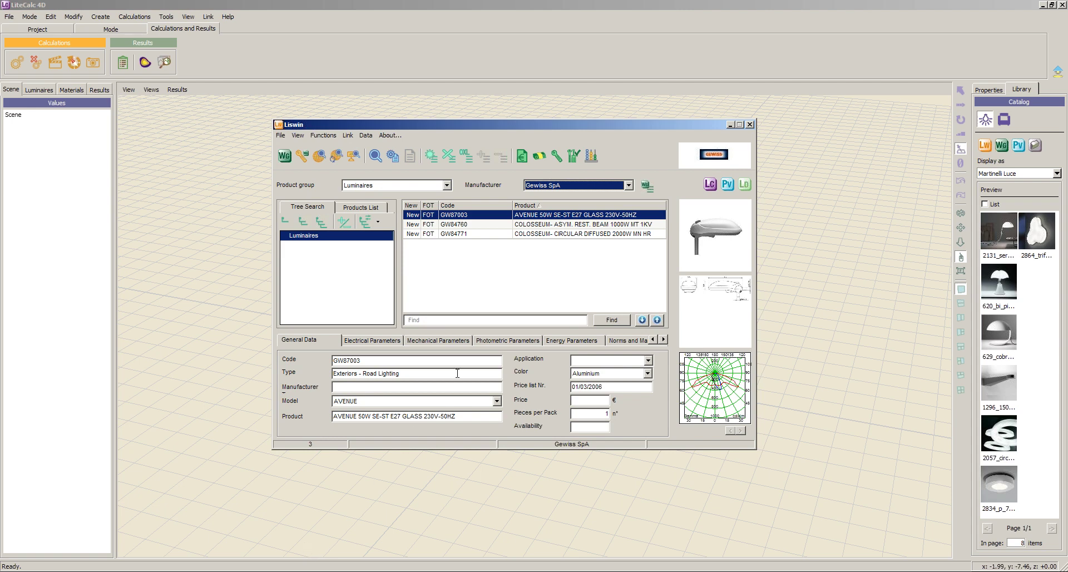
- Open the photometry of the Gewiss AVENUE luminaire GW87003 in PhotoView and move the Liswin window clear of it
left_click(913, 47)
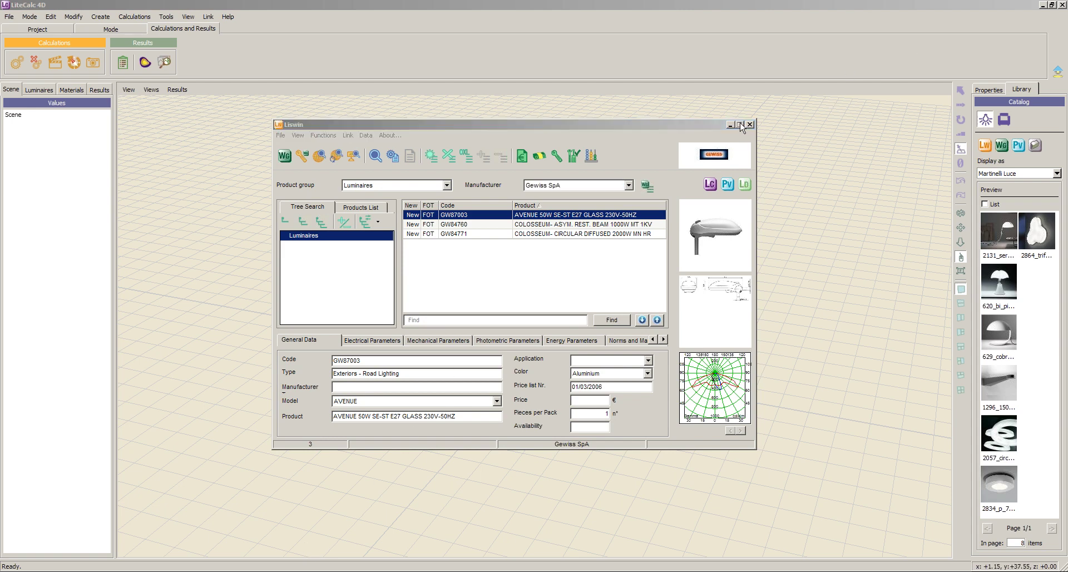
left_click(727, 184)
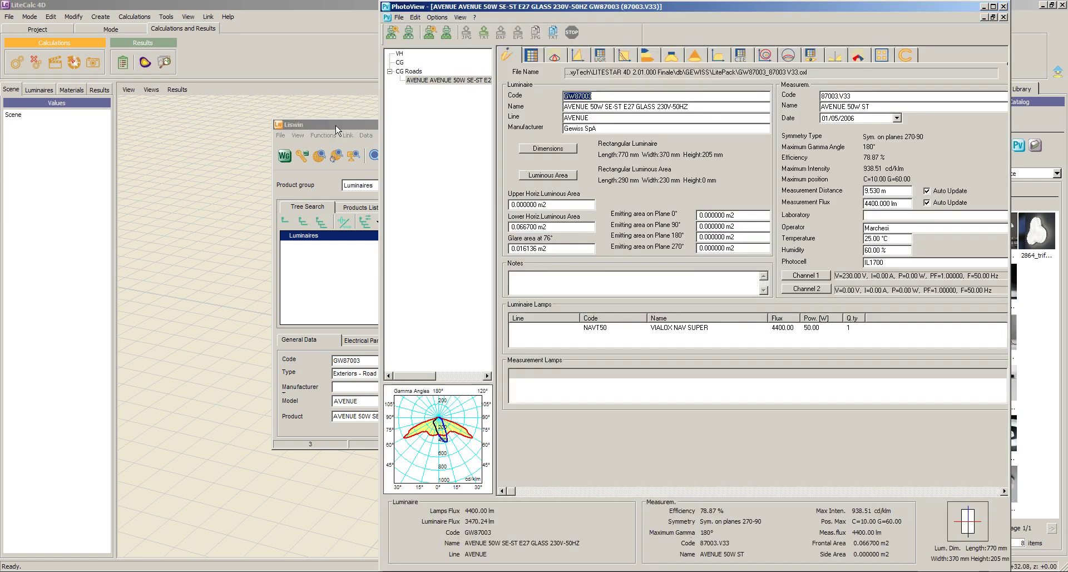
left_click(336, 128)
left_click_drag(336, 128, 72, 39)
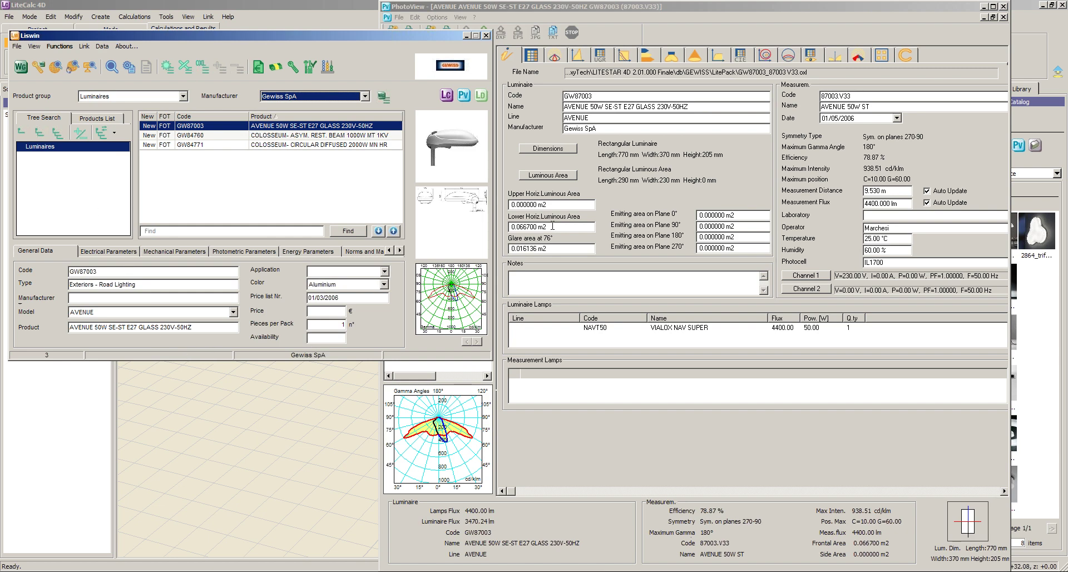
left_click(465, 96)
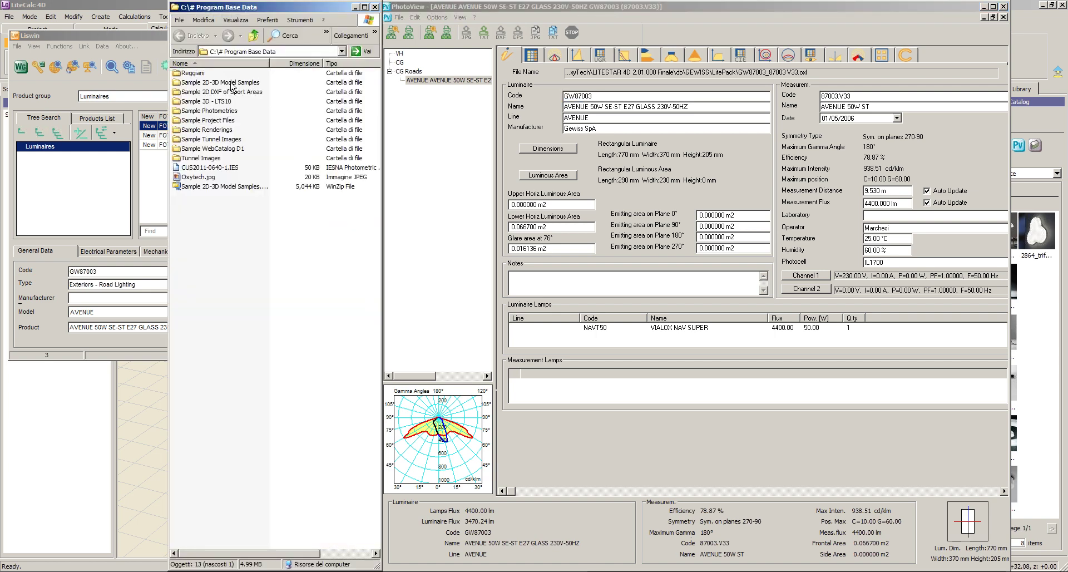
- Load 1192J250.LDT from the Sample Photometries\Eulumdat\Disano folder into PhotoView
double_click(223, 112)
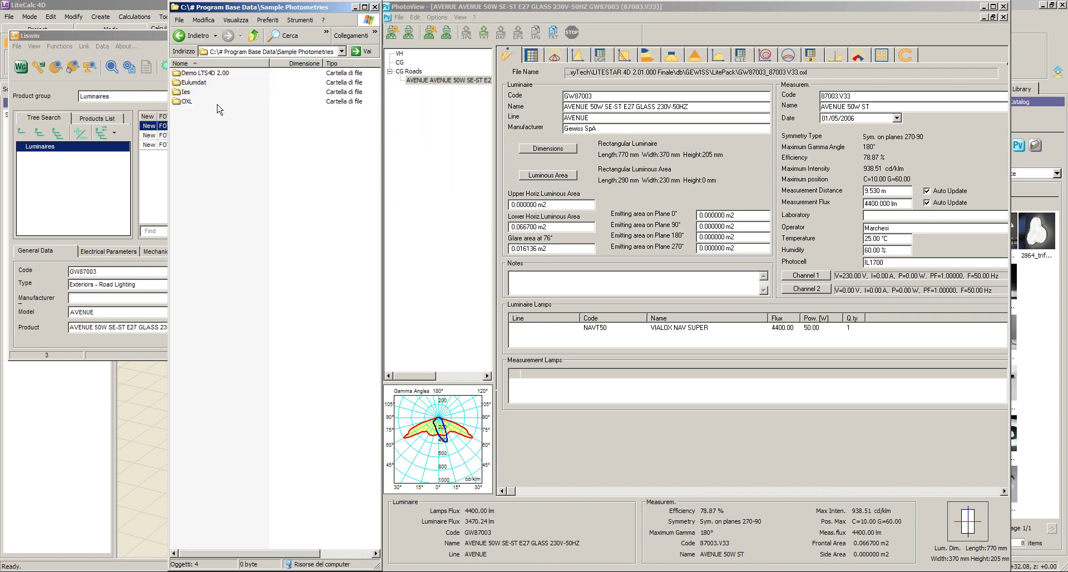
double_click(192, 83)
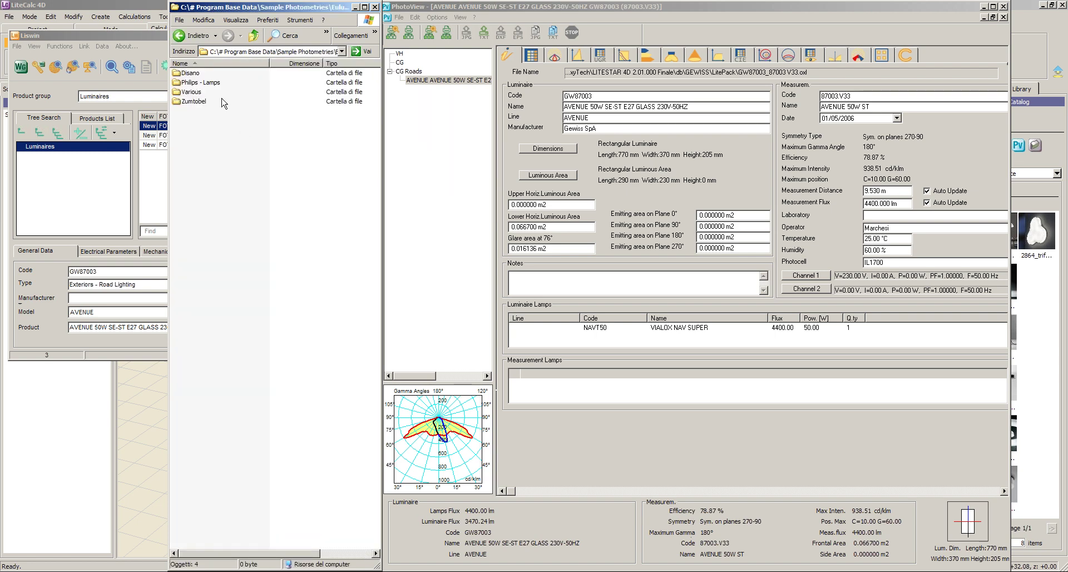
double_click(192, 91)
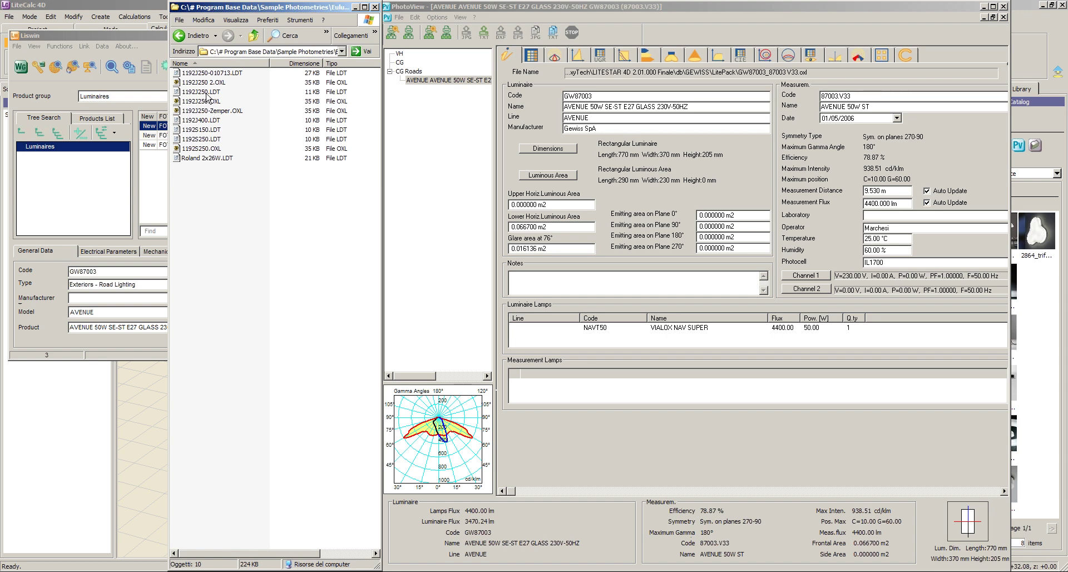
left_click(203, 92)
left_click_drag(204, 93, 434, 229)
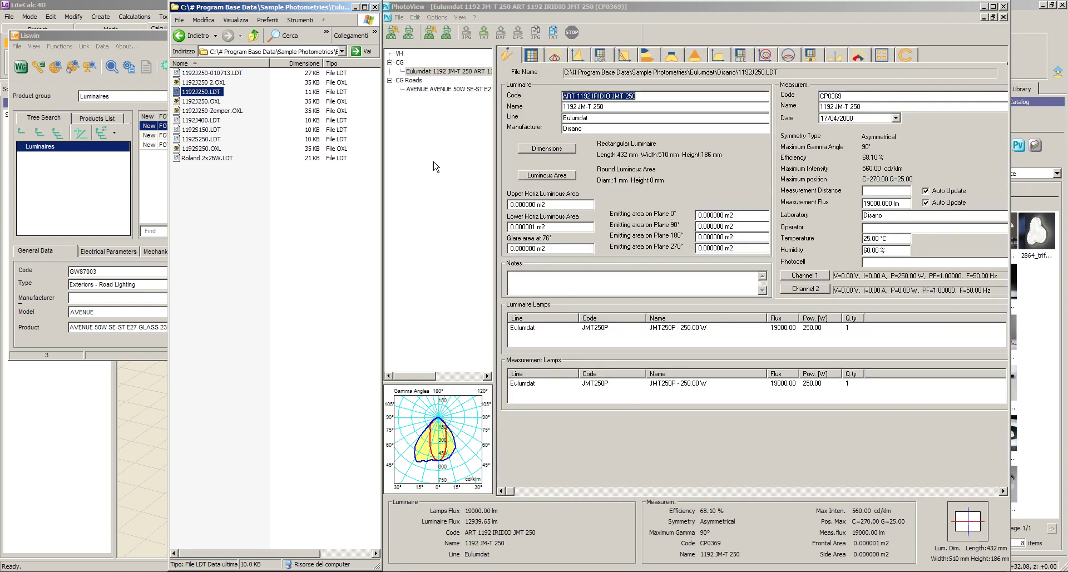
- Show the intensity table of the Eulumdat 1192 JM-T 250 photometry in edit mode and minimize the file browser
left_click(439, 72)
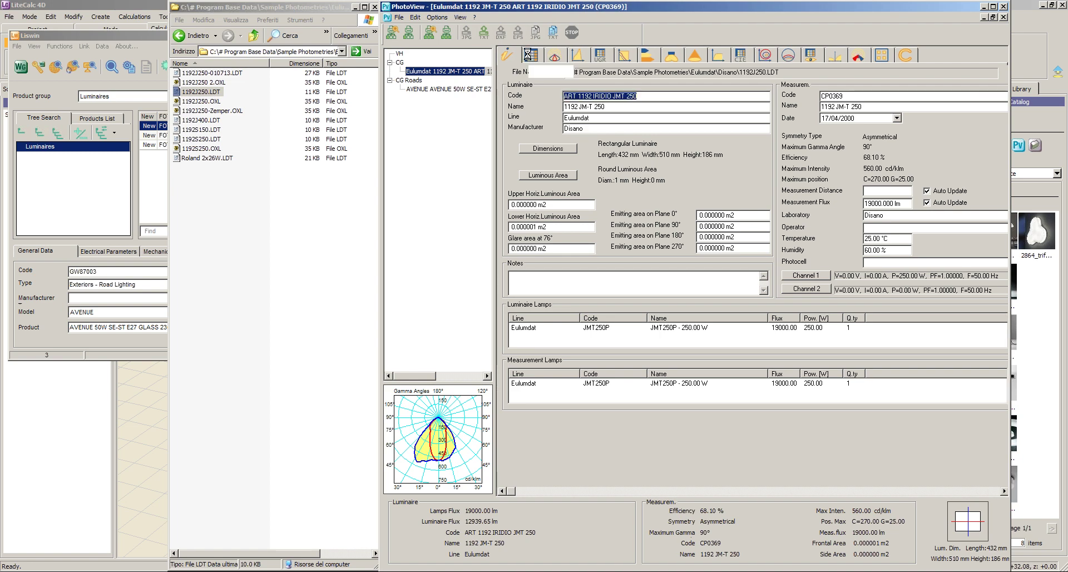
left_click(530, 55)
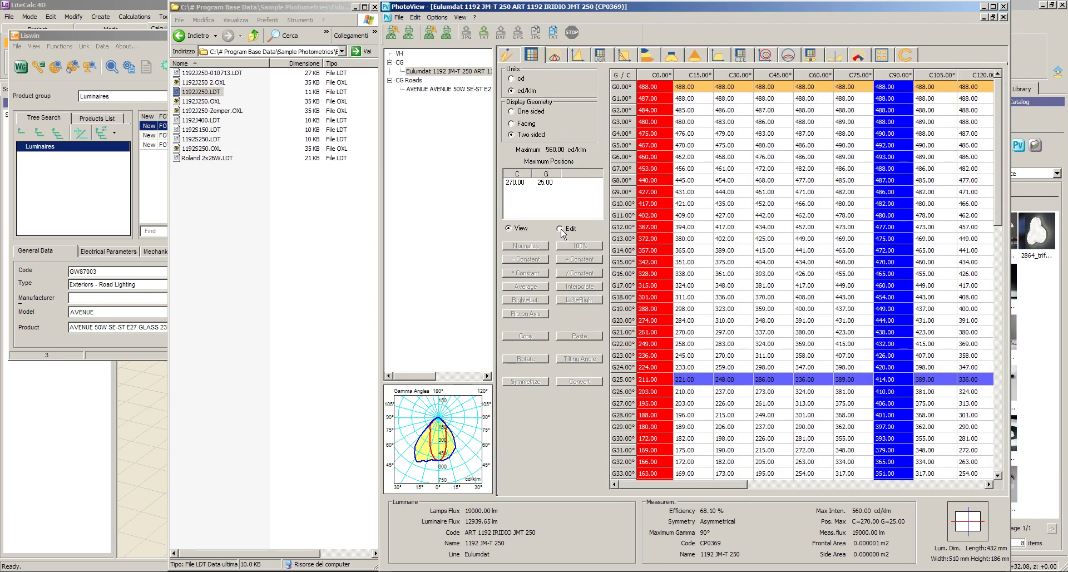
left_click(562, 230)
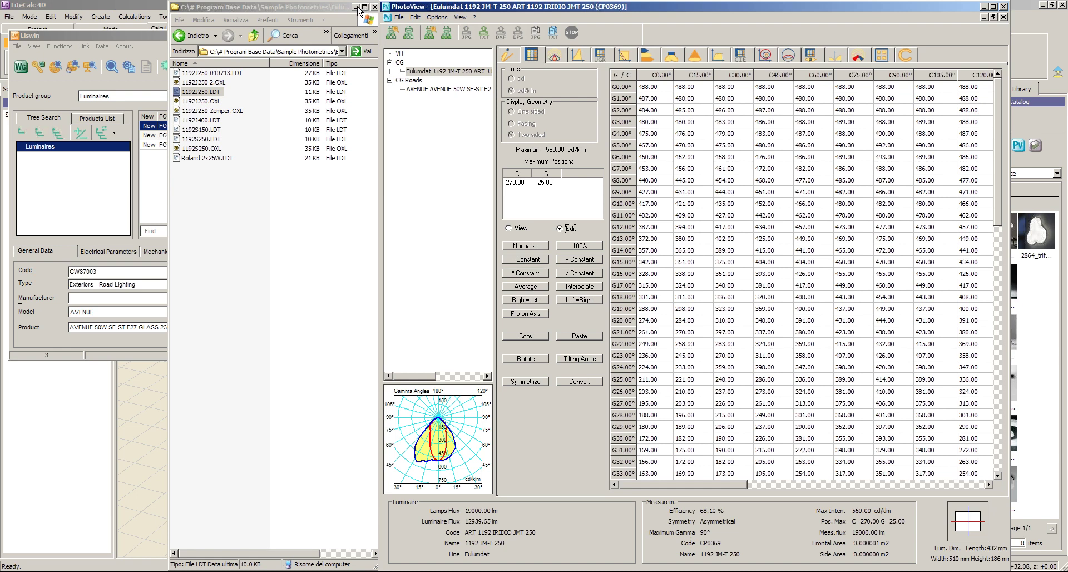
left_click(356, 8)
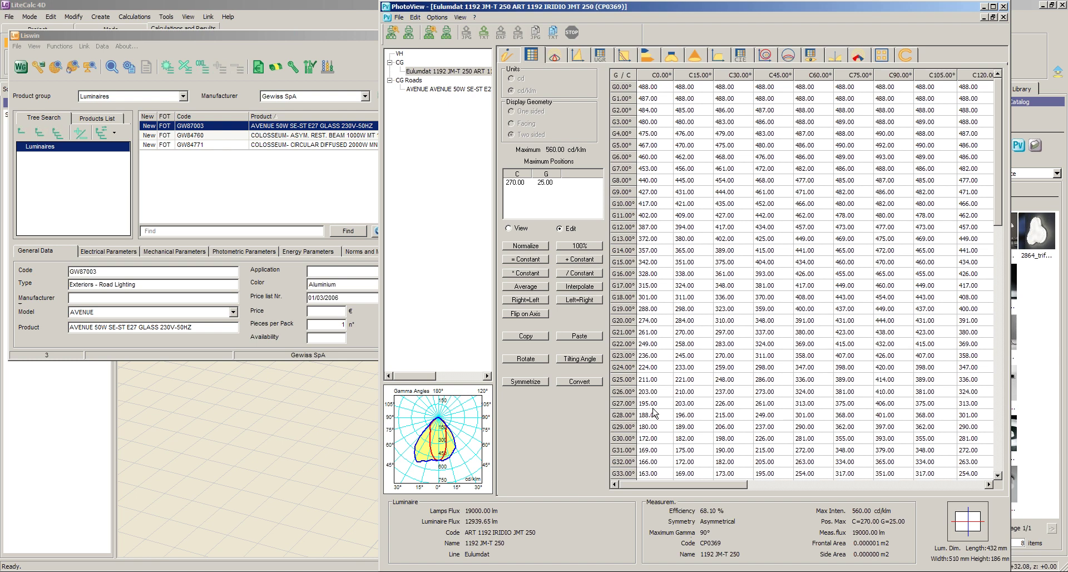
- Set up a tilt of the photometry, rotating about C0-C180 by an angle of 45
left_click(578, 360)
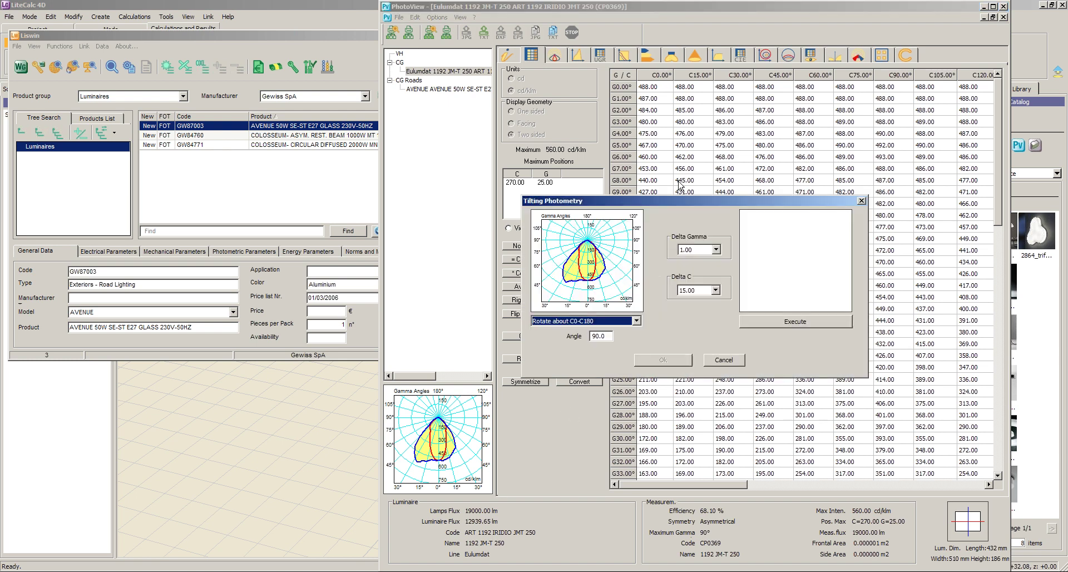
left_click_drag(677, 205, 683, 141)
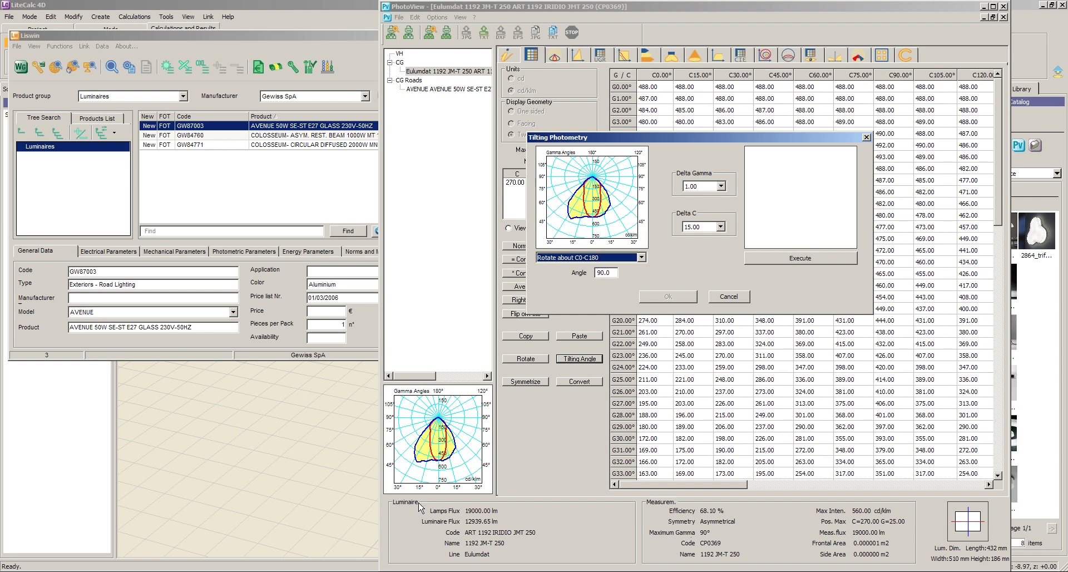
left_click(641, 258)
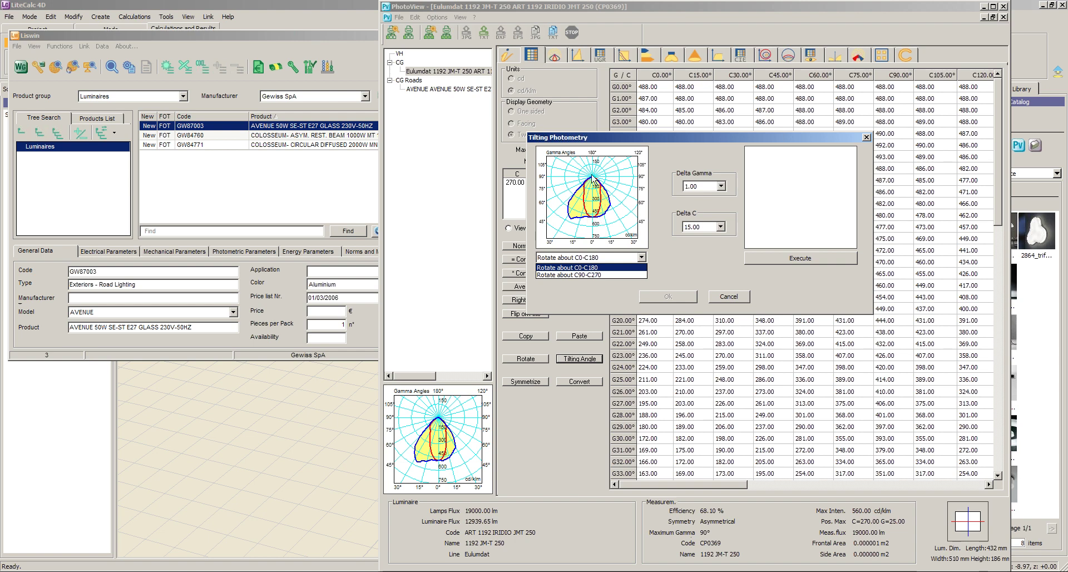
left_click(593, 268)
double_click(612, 273)
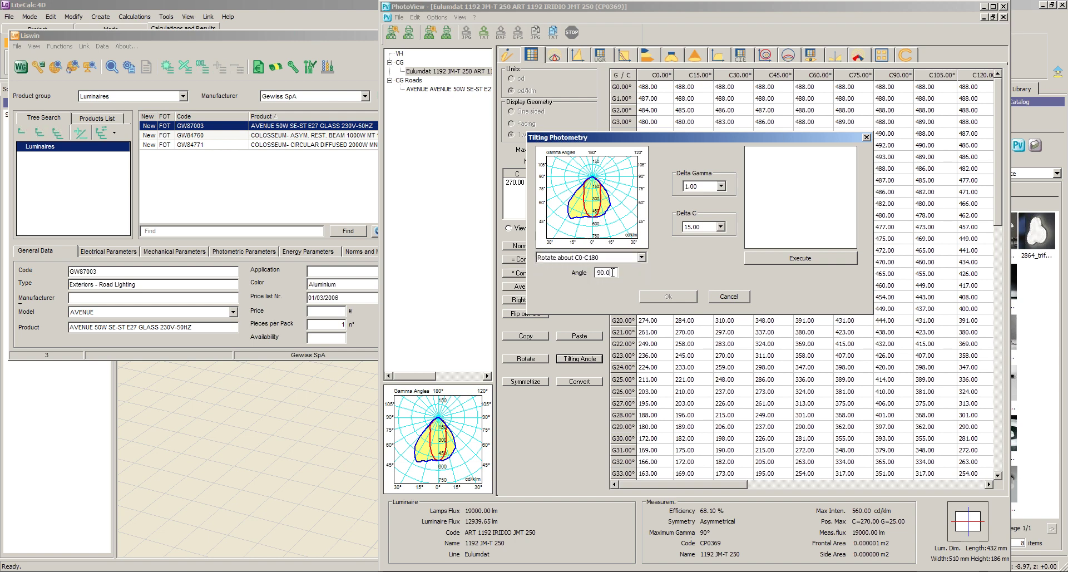
type("45")
- Set Delta Gamma to 5.00 and Delta C to 30.00, then calculate and apply the tilted photometry
left_click(722, 186)
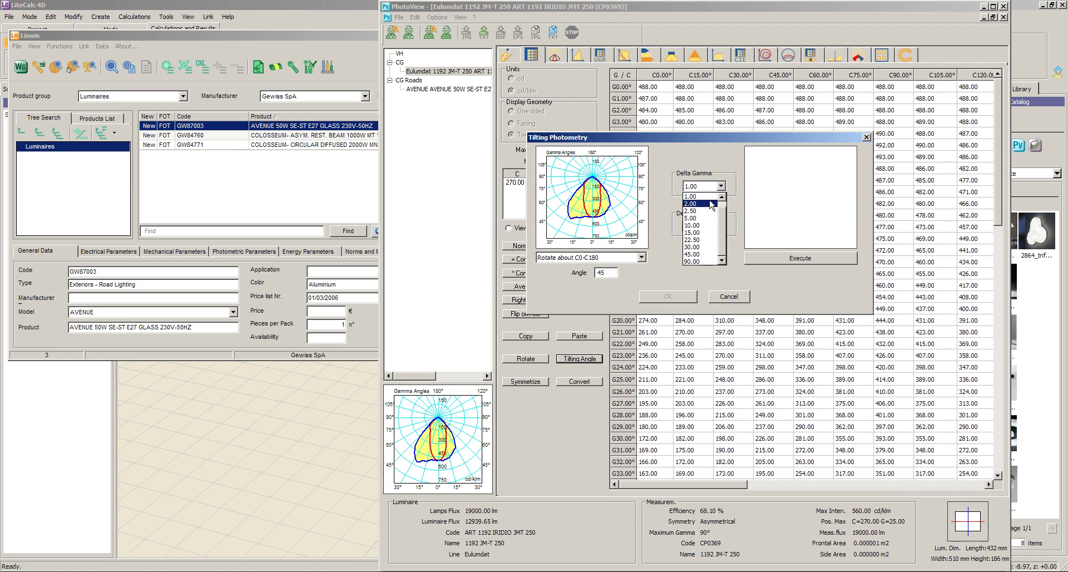
left_click(692, 219)
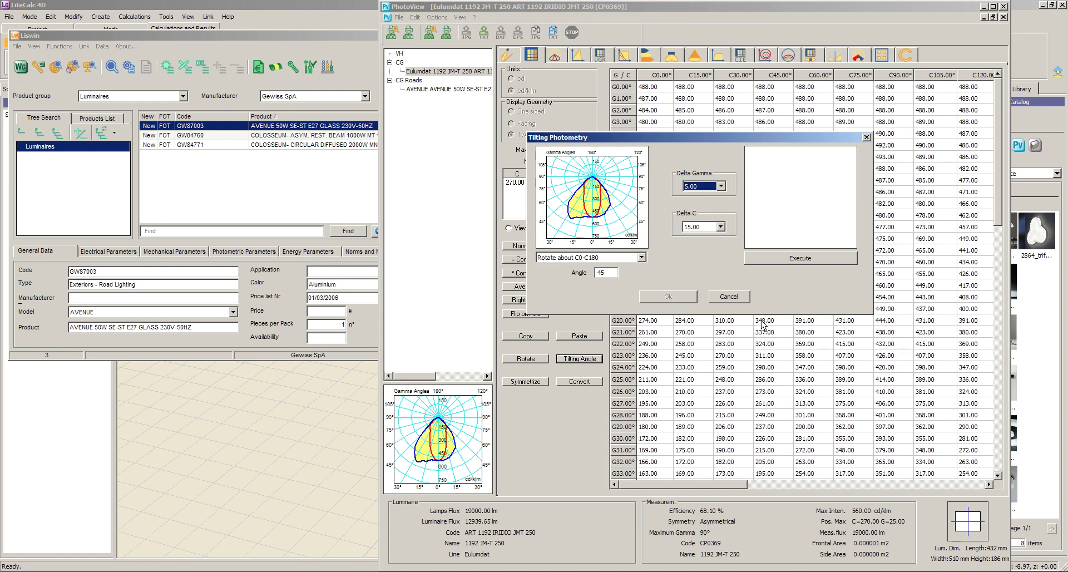
left_click(721, 228)
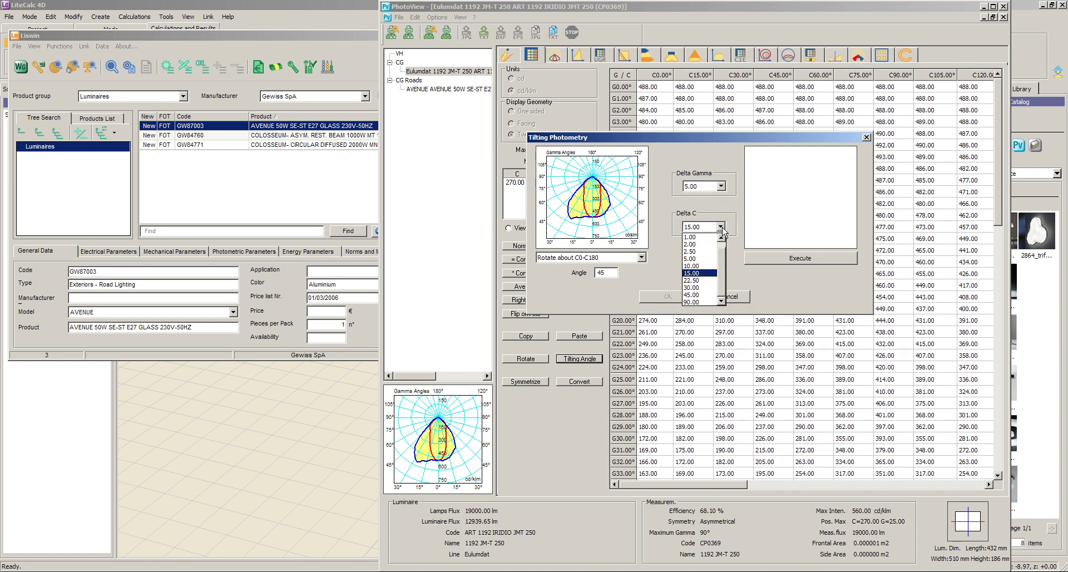
left_click(693, 288)
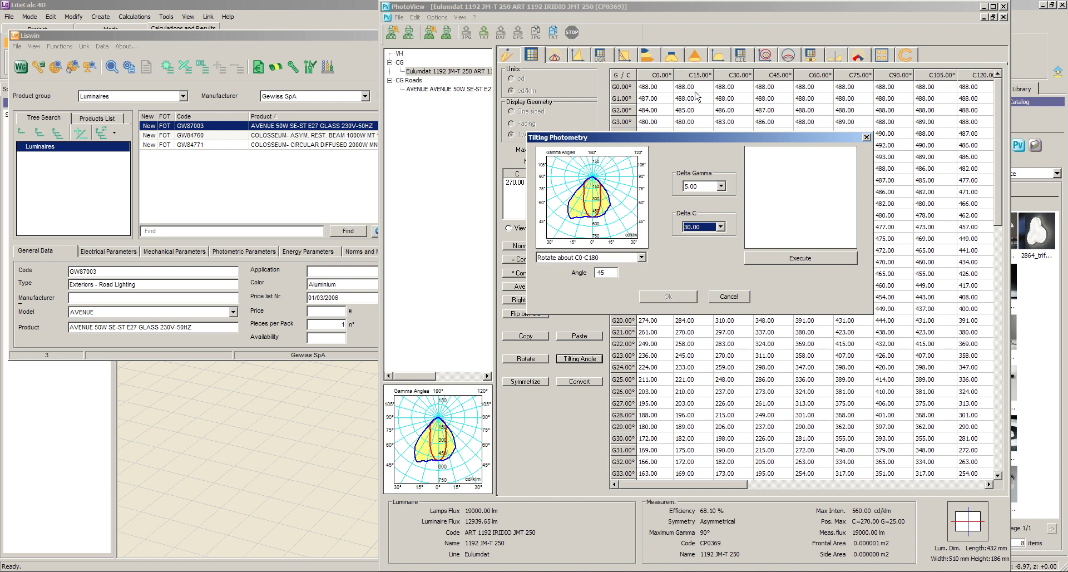
left_click(802, 259)
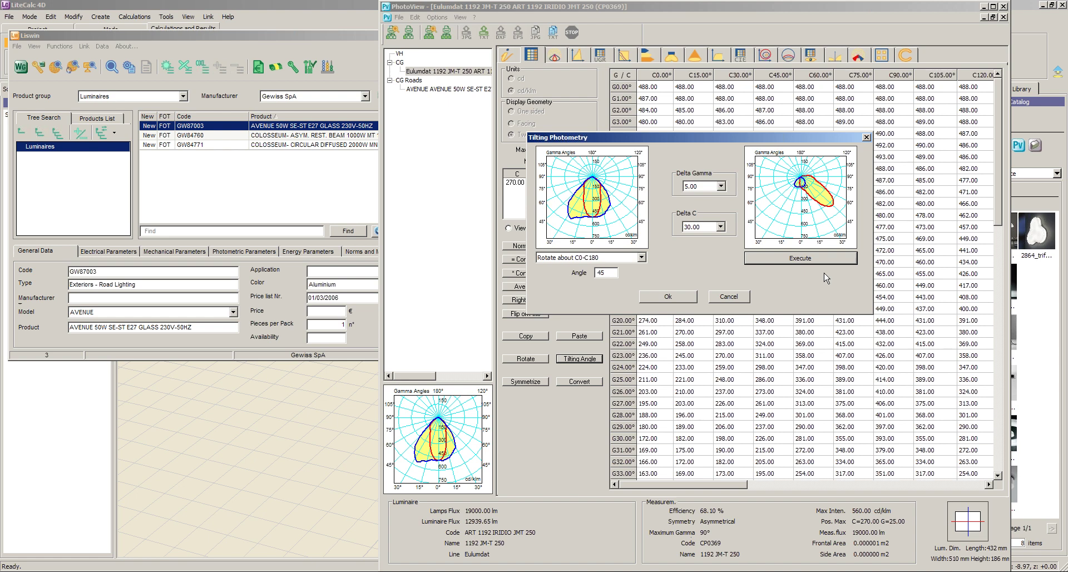
left_click(668, 297)
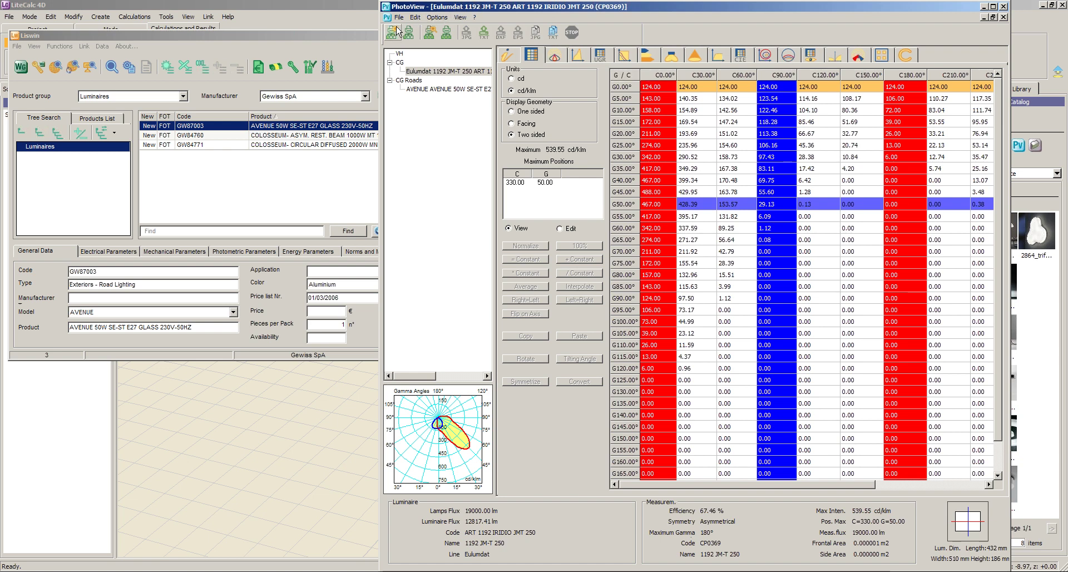
- Review the tilted photometry in the Cartesian, polar, UGR and luminance views, and rotate its 3D photometric solid
left_click(581, 58)
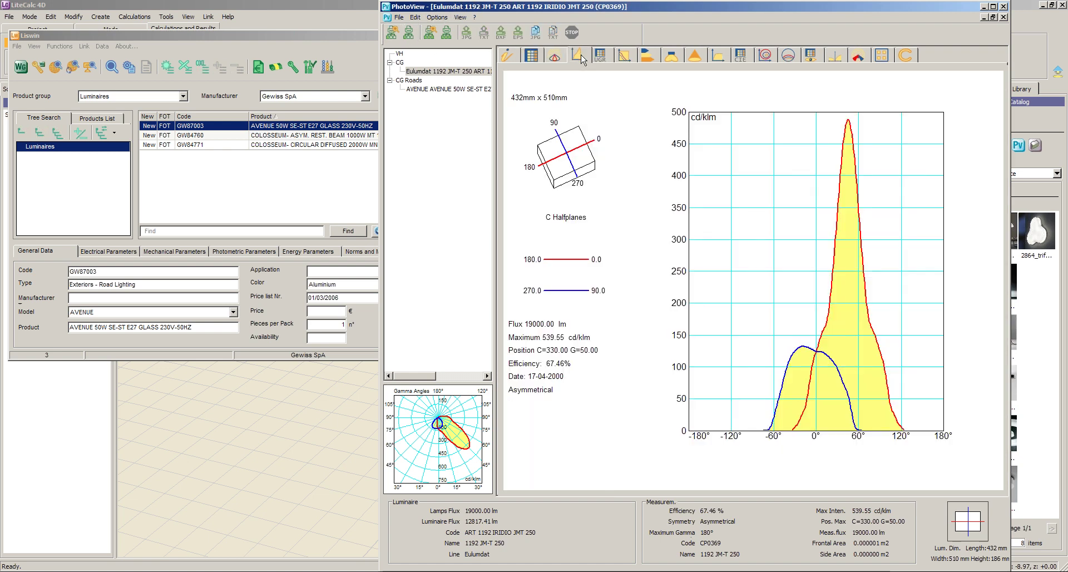
left_click(554, 57)
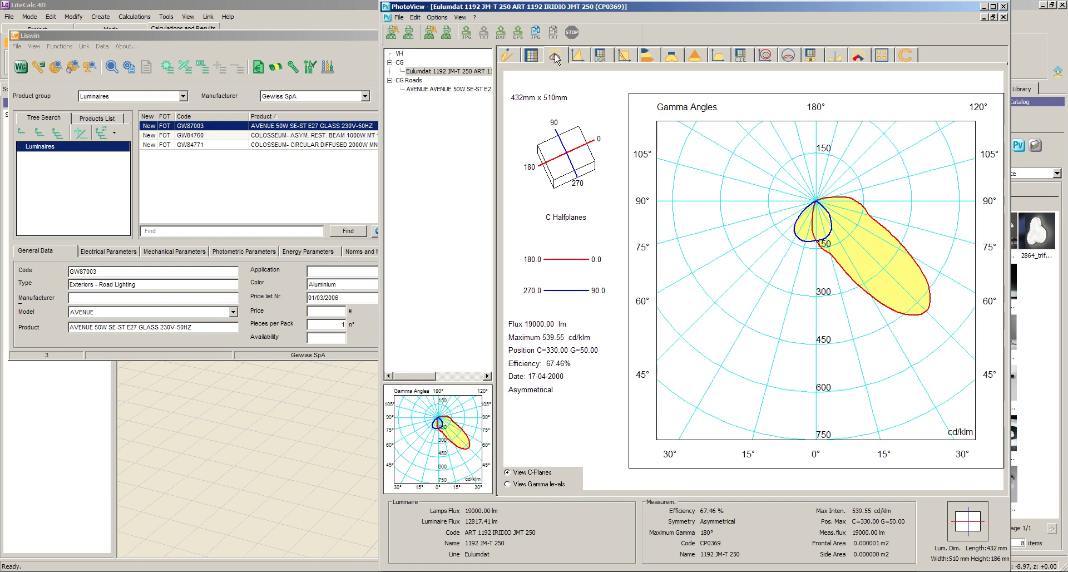
left_click(602, 56)
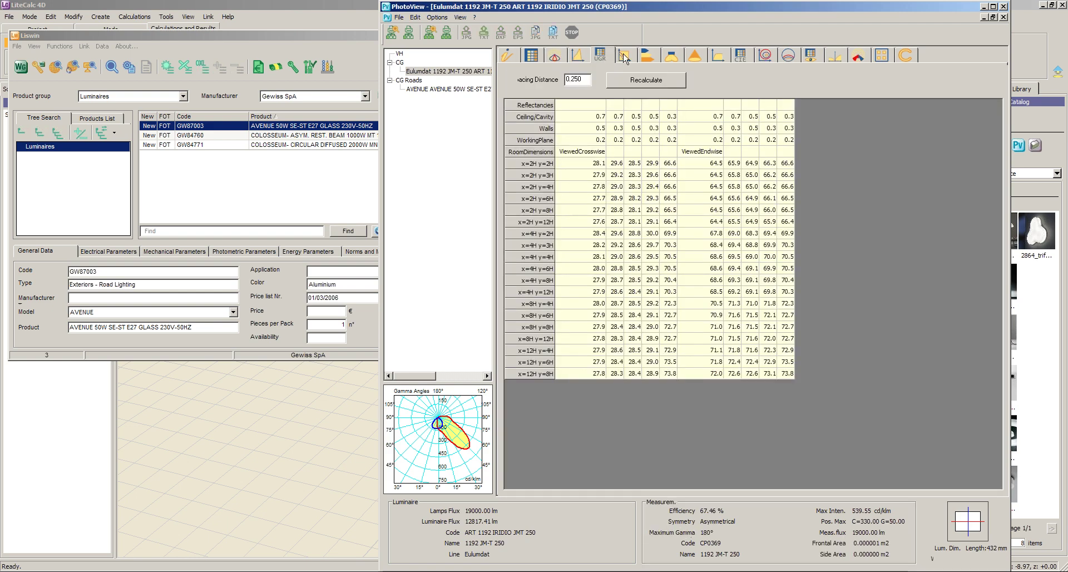
left_click(624, 55)
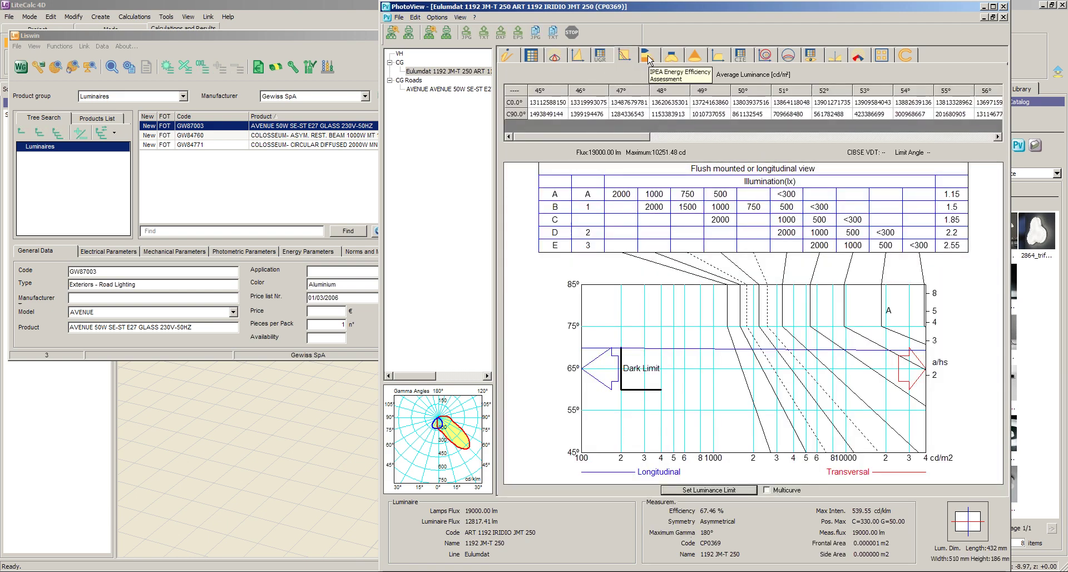
left_click(647, 55)
left_click(671, 55)
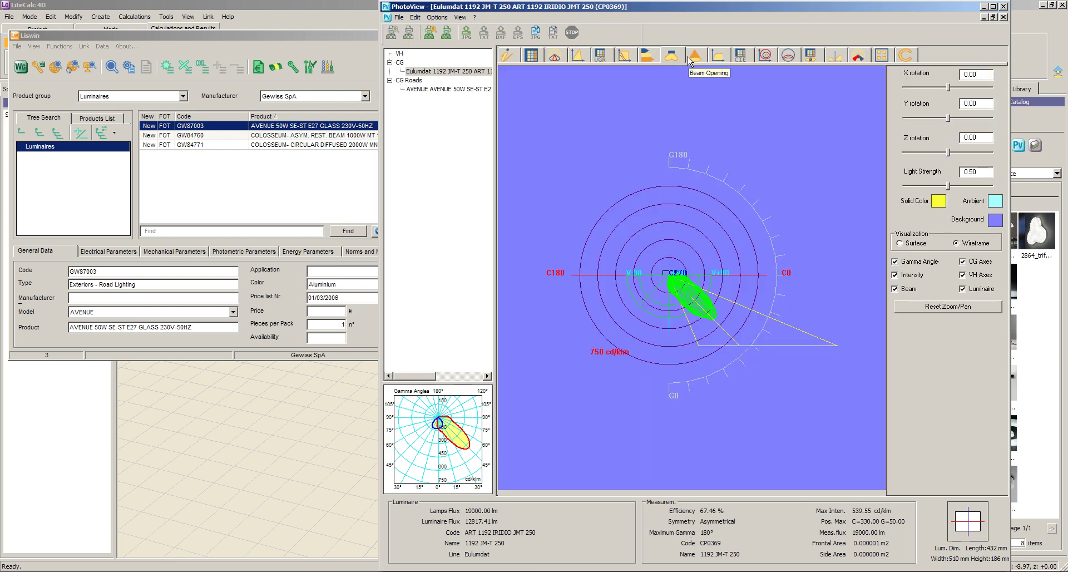
left_click_drag(661, 303, 627, 300)
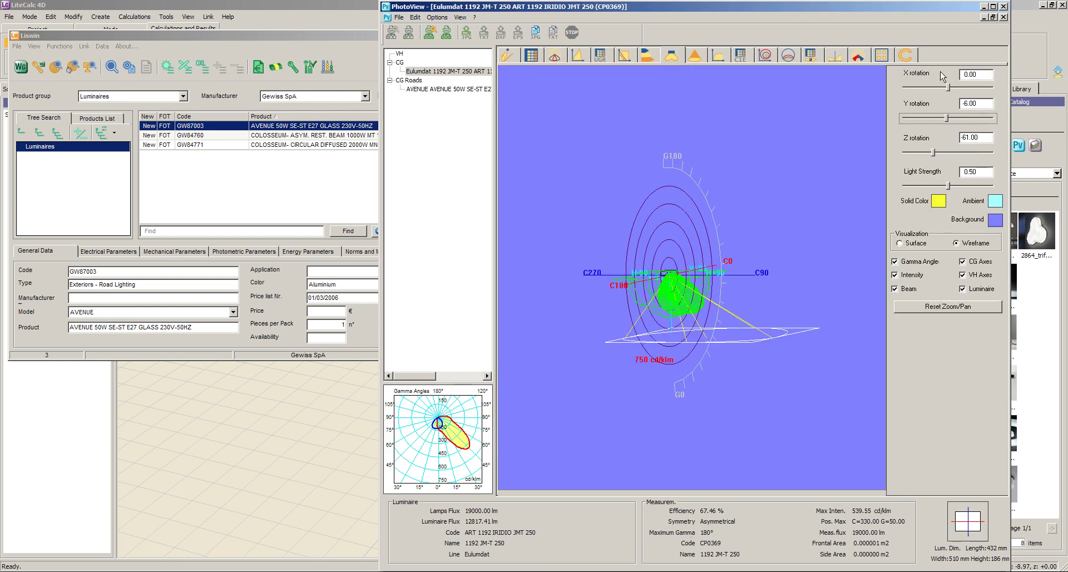
- Check the photometric file formats available for saving 1192J250, and leave without saving
left_click(399, 17)
left_click(414, 40)
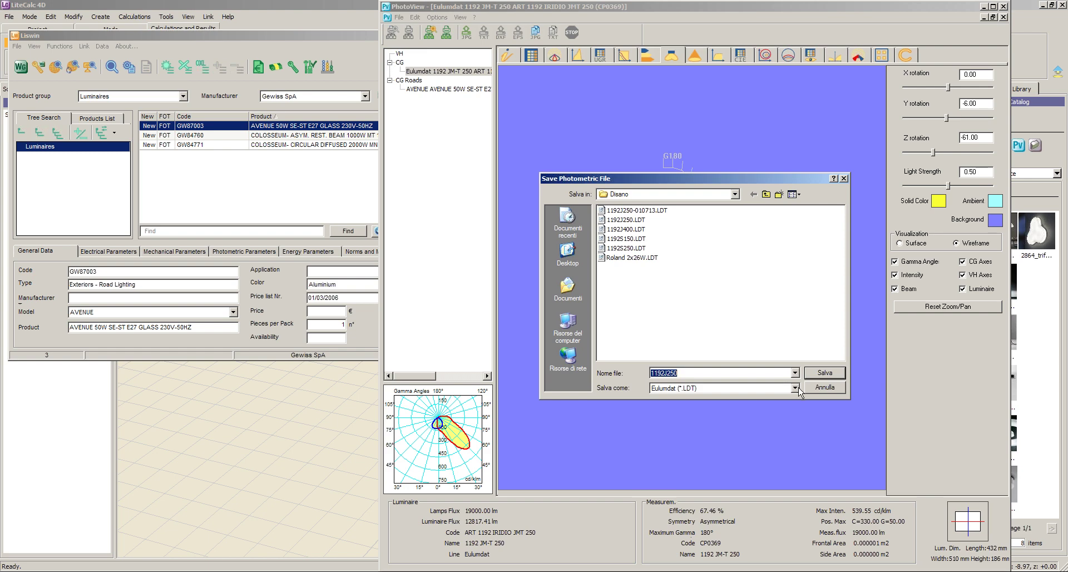
left_click(795, 388)
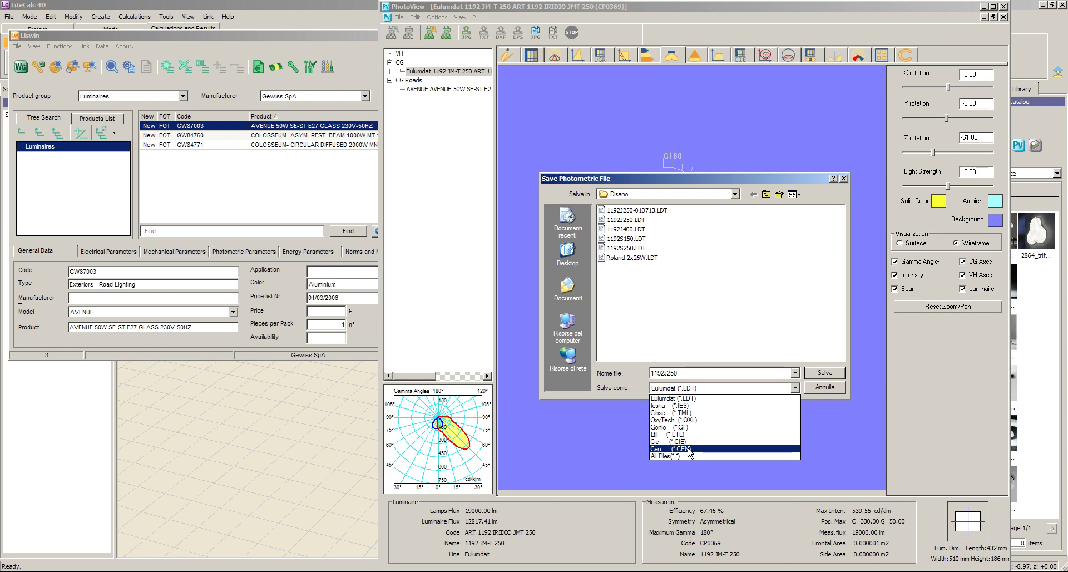
left_click(824, 389)
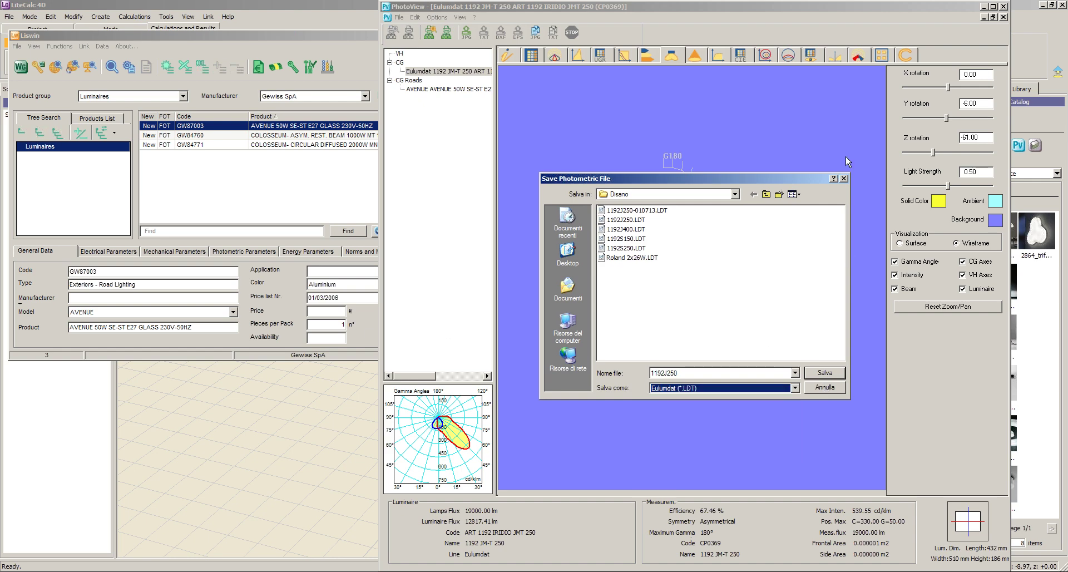
left_click(843, 179)
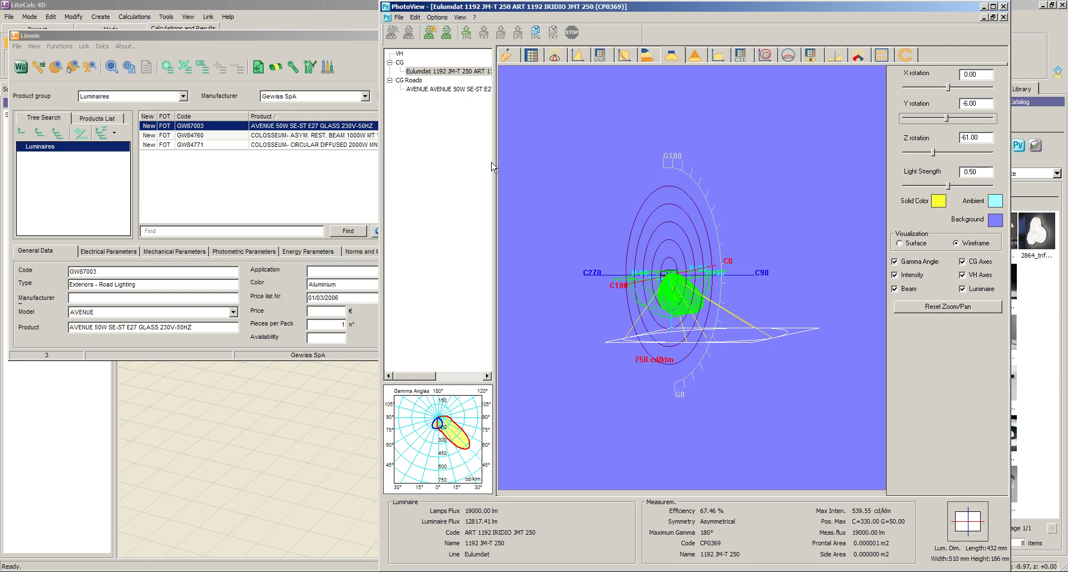
- Close PhotoView, return to LiteCalc 4D and display its project tools
left_click(1004, 7)
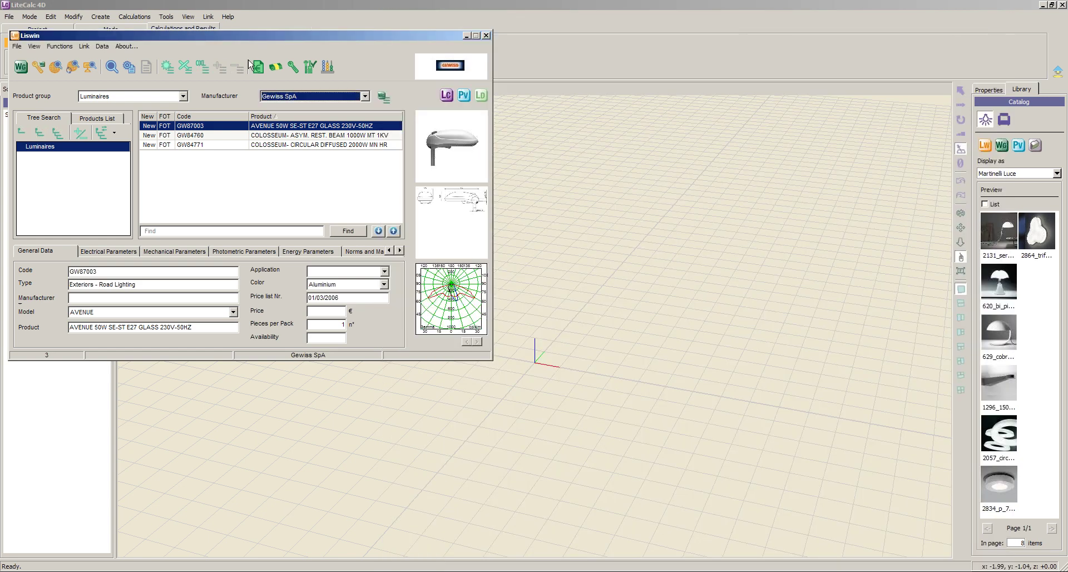
left_click_drag(241, 40, 703, 143)
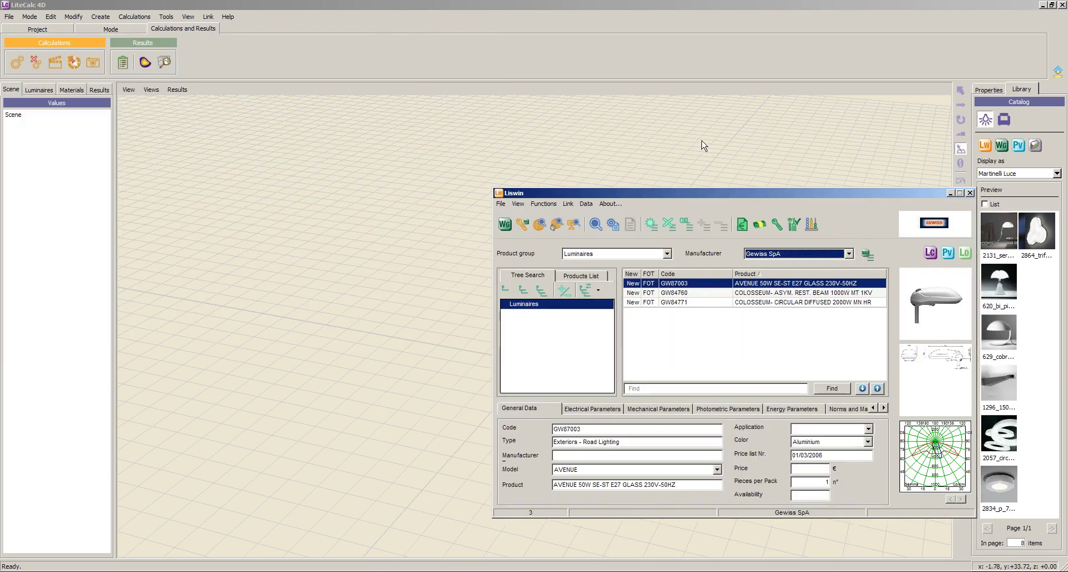
left_click(432, 232)
left_click(55, 30)
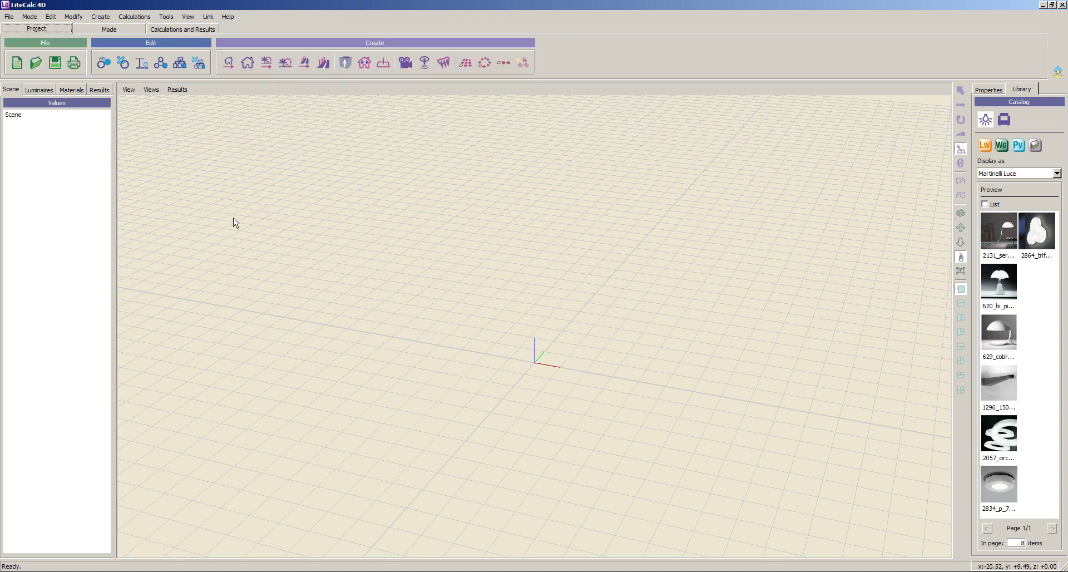
- Start a new road with the default single carriageway, and set the pole setback to 1 m and the tilting angle to 5°
left_click(306, 64)
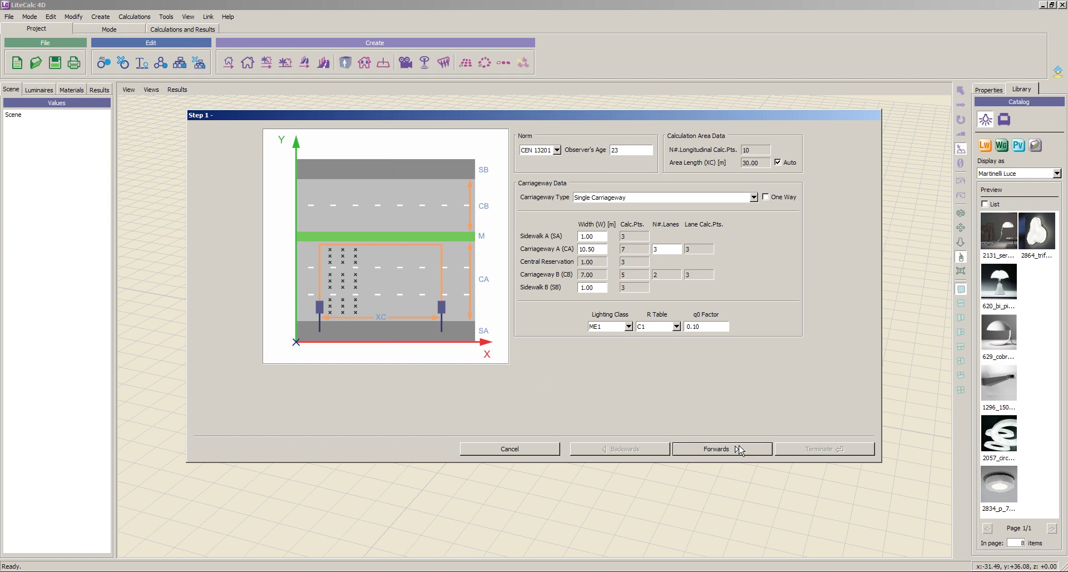
left_click(717, 448)
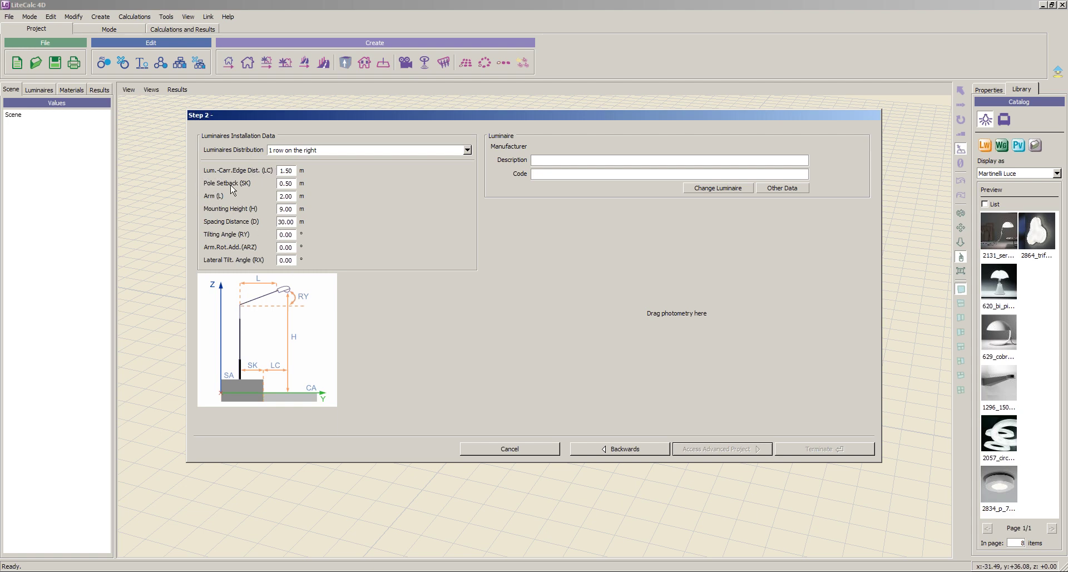
left_click_drag(291, 184, 283, 184)
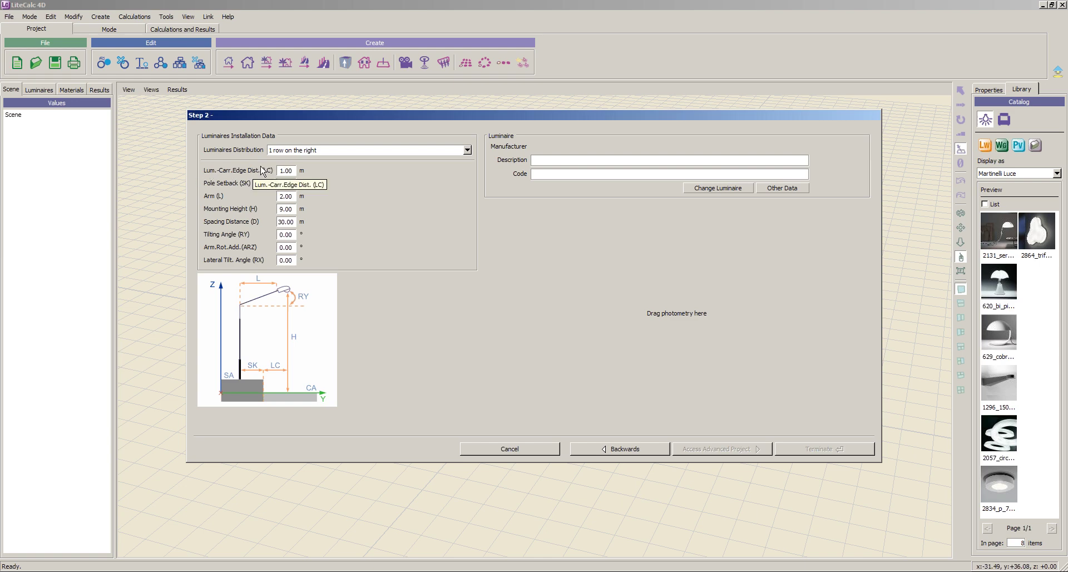
type("1")
left_click_drag(292, 235, 236, 238)
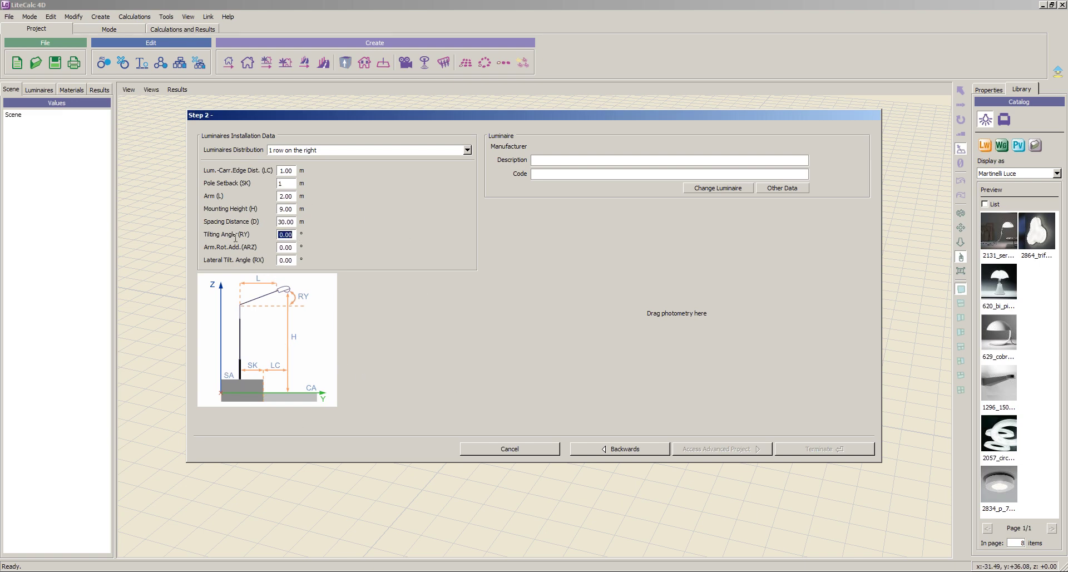
type("5")
- Assign the Gewiss AVENUE 50W SE-ST E27 luminaire (GW87003) from Liswin to the road installation
left_click(717, 187)
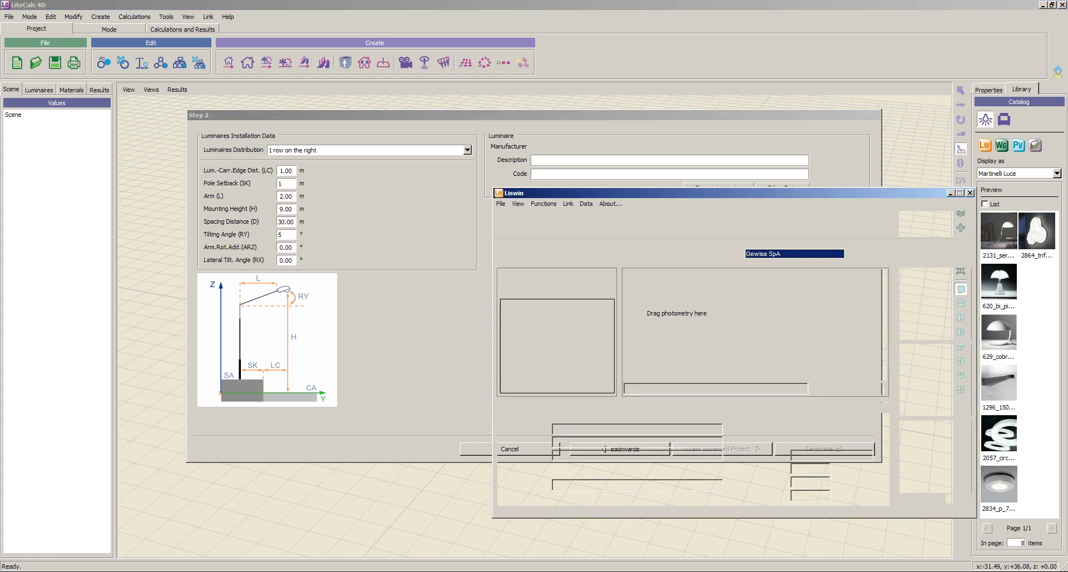
left_click_drag(717, 195, 255, 38)
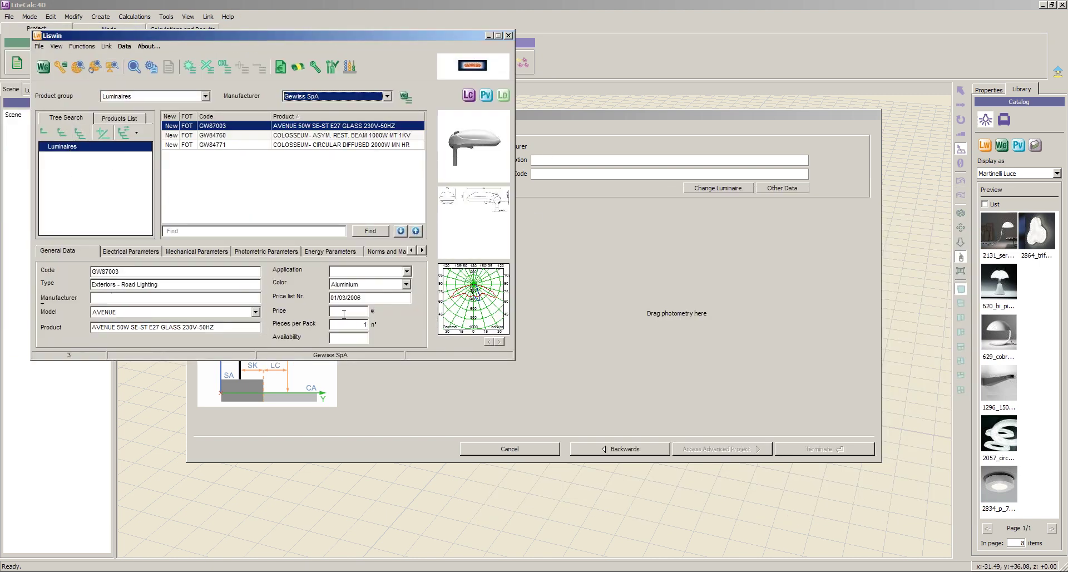
left_click_drag(474, 145, 672, 352)
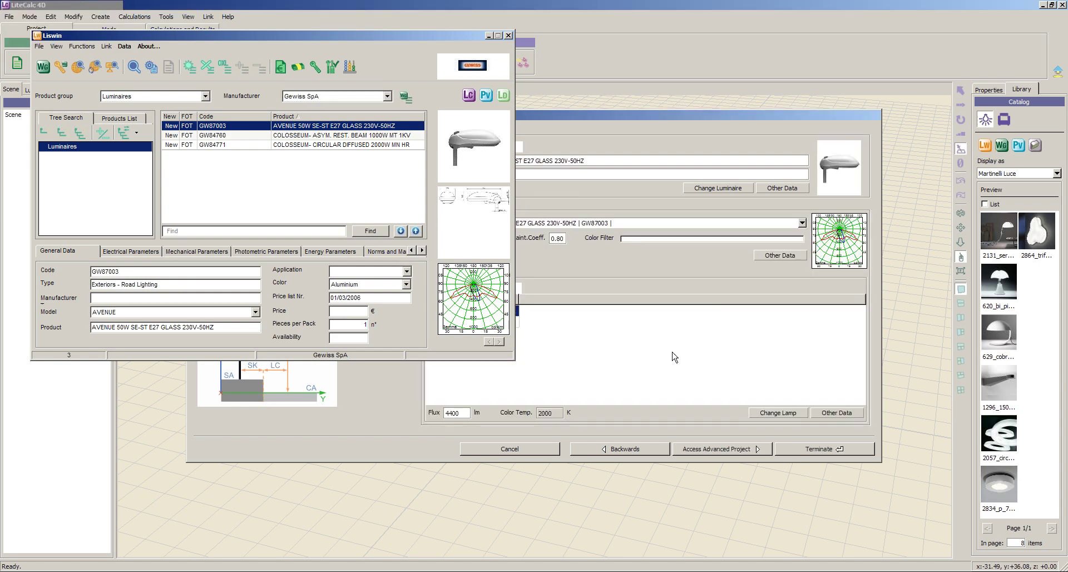
left_click(675, 356)
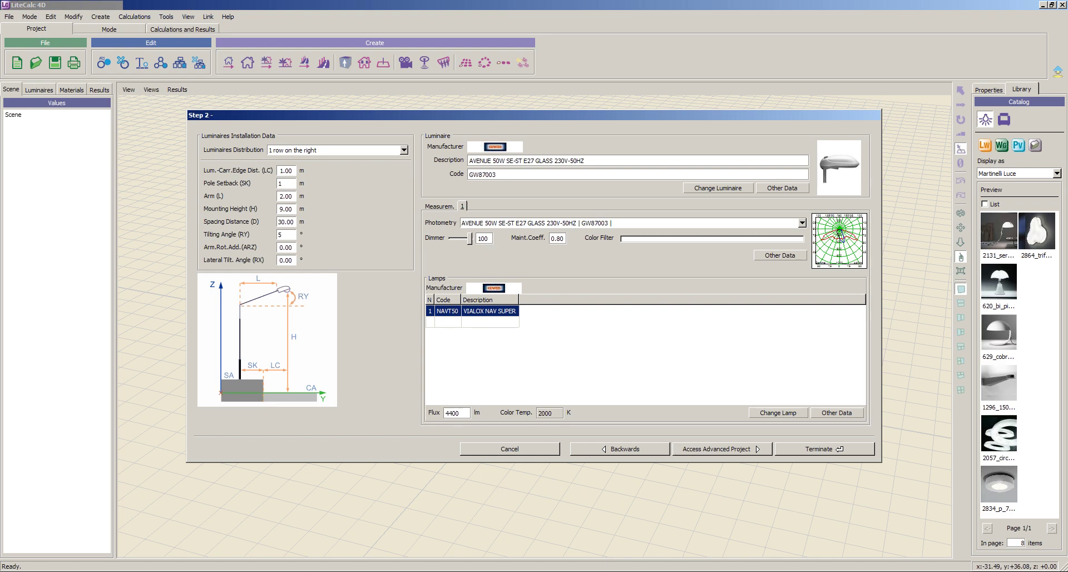
- Replace the road luminaire with the 1192J250.LDT photometry file from its folder, and reassign AVENUE GW87003 from Liswin
key("alt+Tab")
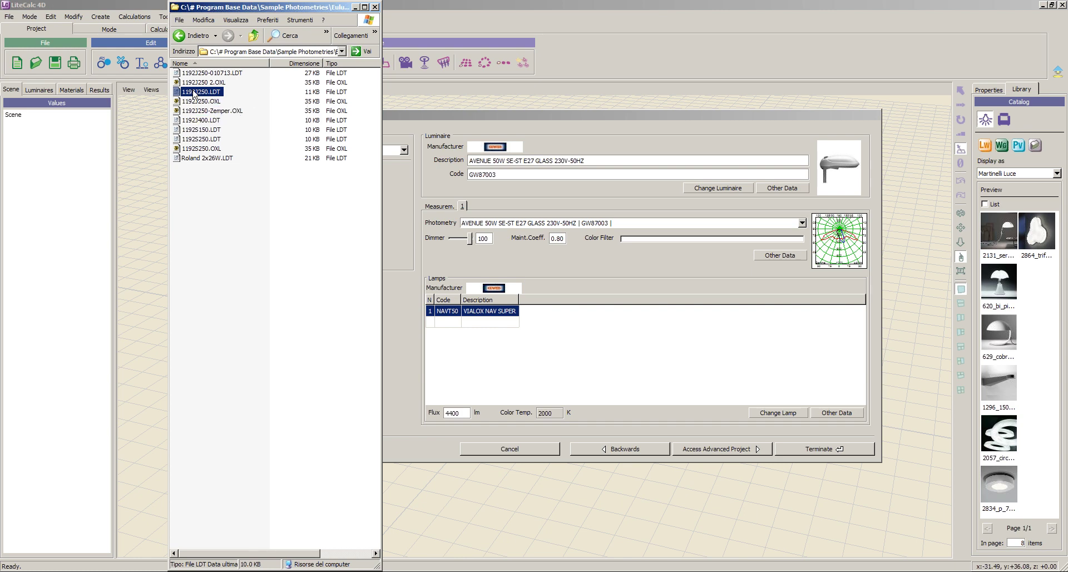
left_click(653, 358)
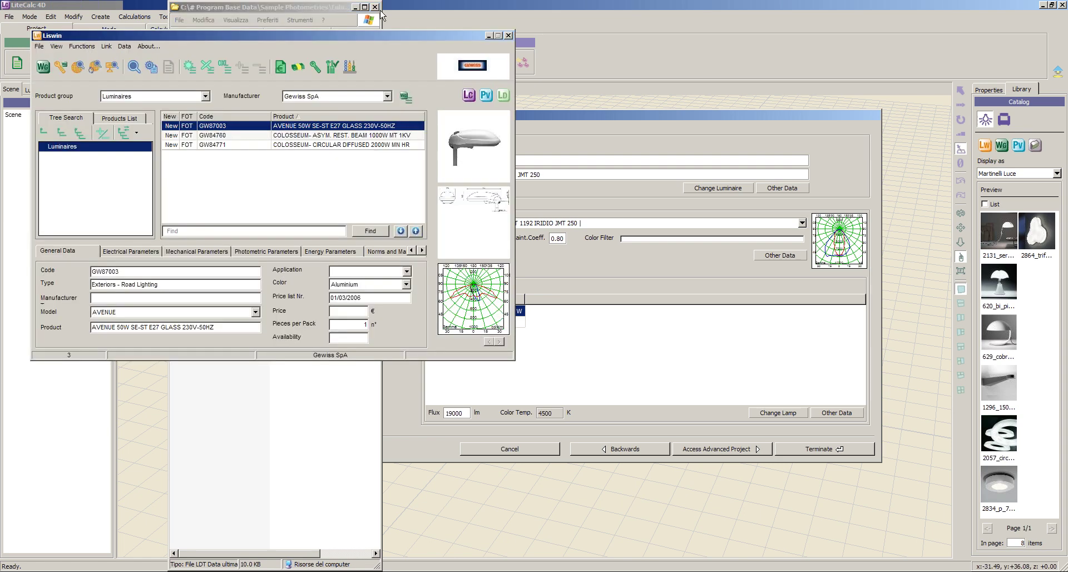
left_click_drag(479, 144, 701, 357)
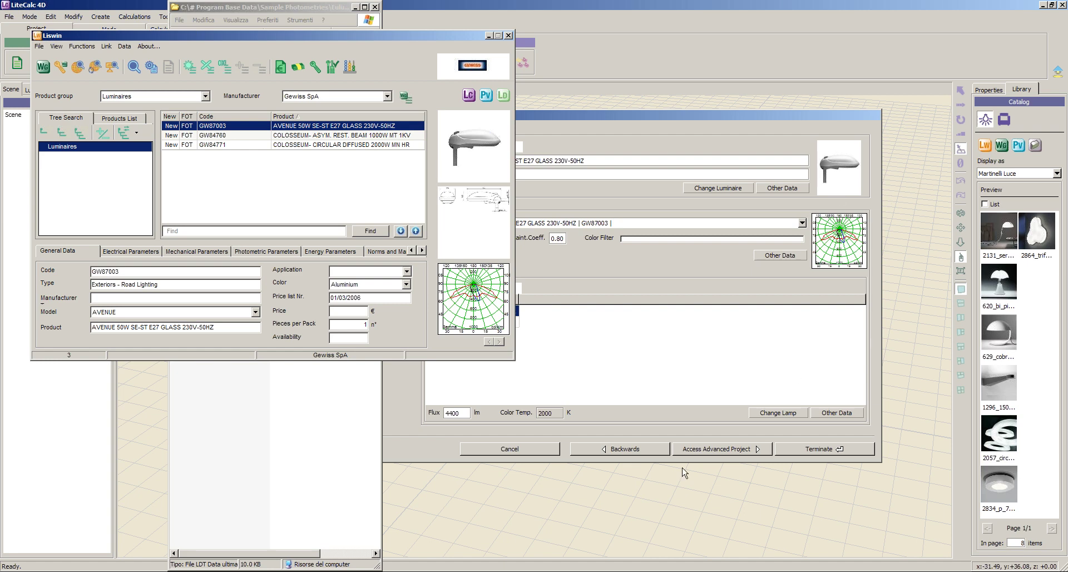
- Minimize the Liswin and photometry folder windows and finish the wizard to create the road in the scene
left_click(488, 36)
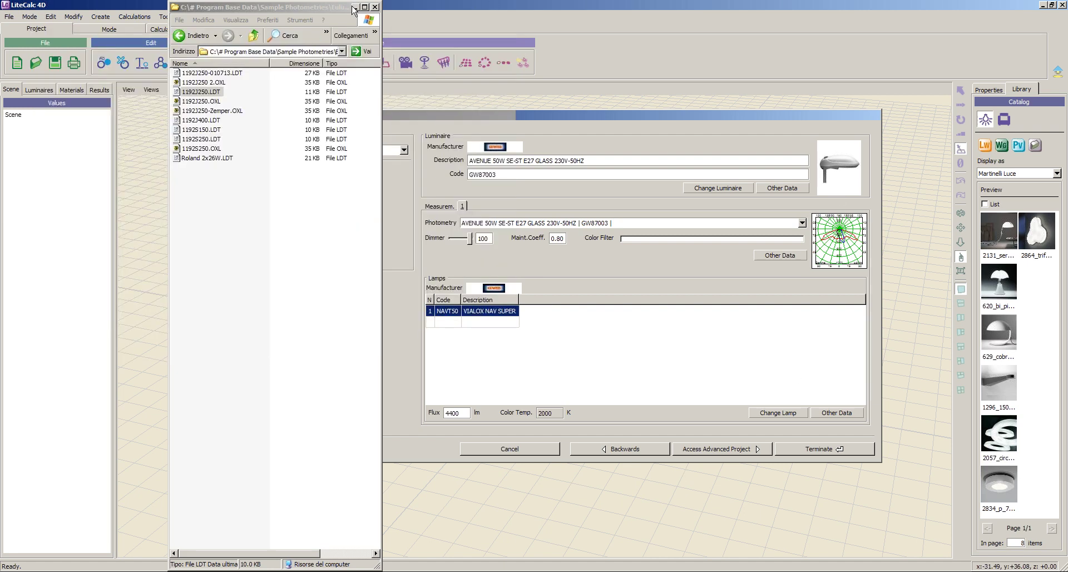
left_click(354, 8)
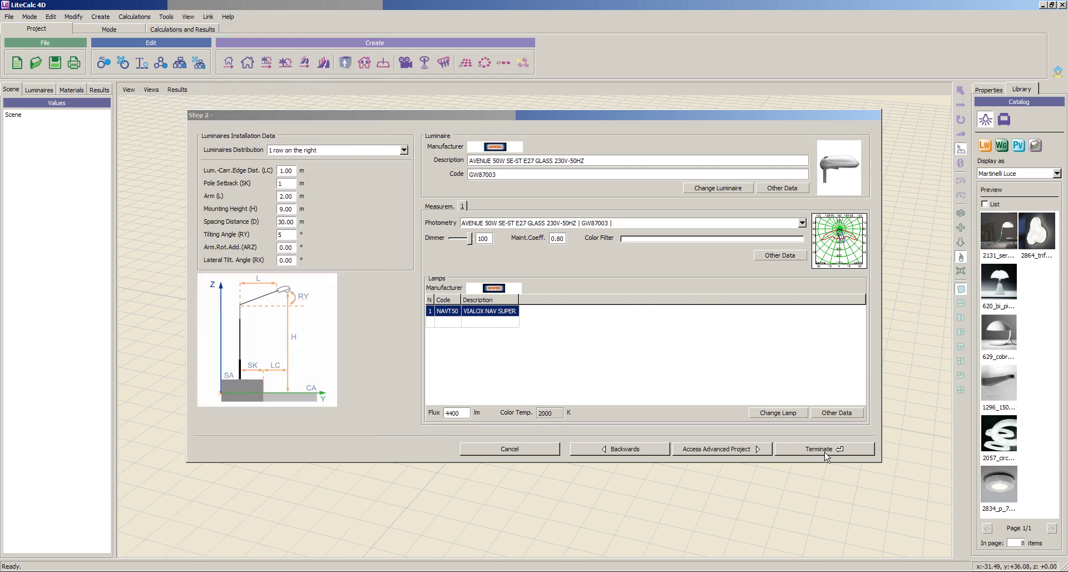
left_click(825, 452)
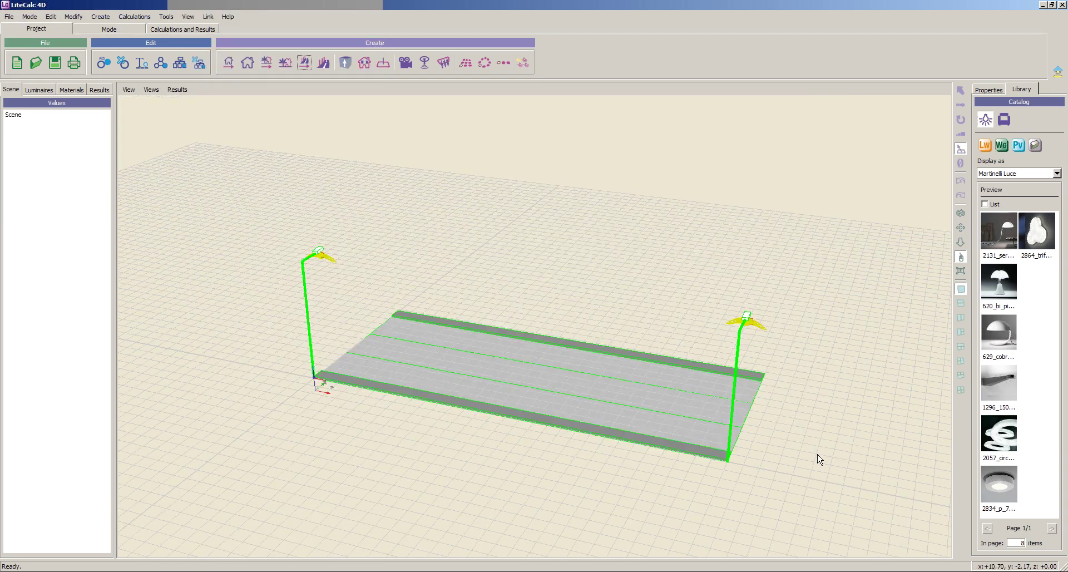
middle_click_drag(675, 434, 382, 142)
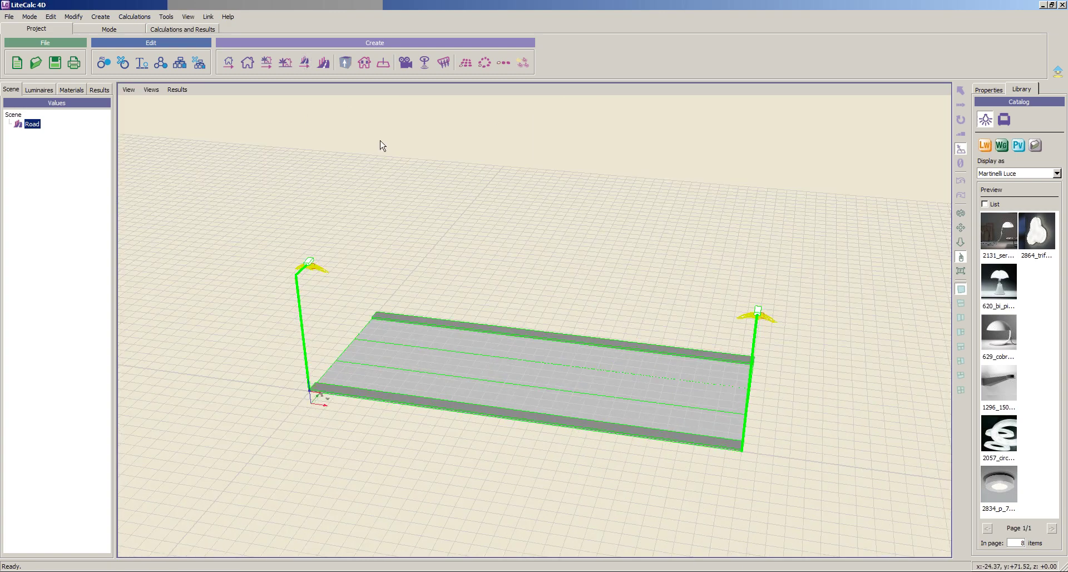
- Run the lighting calculation for the road with the existing settings and close the calculation settings
left_click(134, 17)
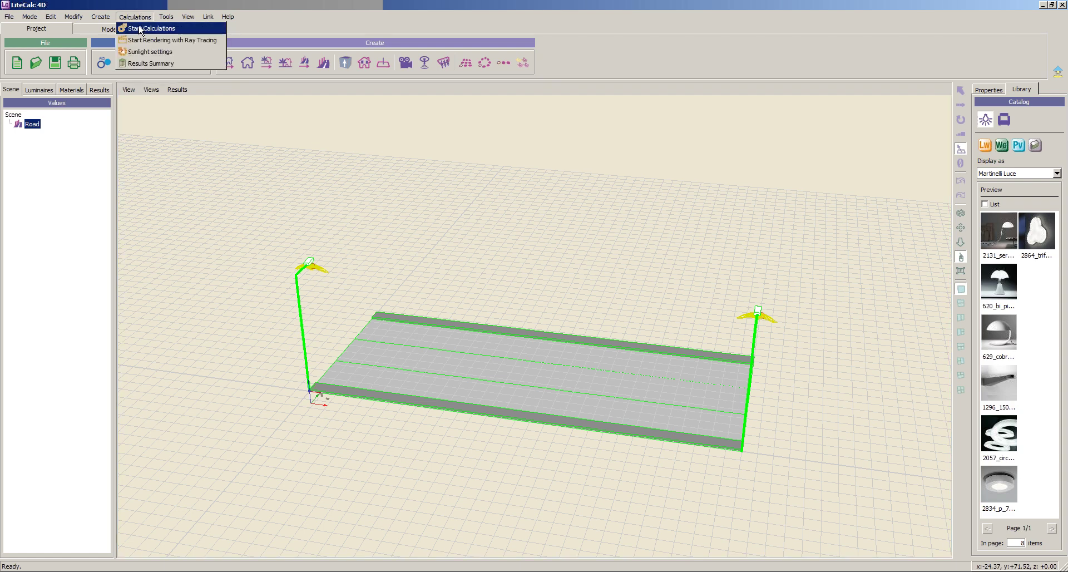
left_click(140, 29)
left_click(368, 468)
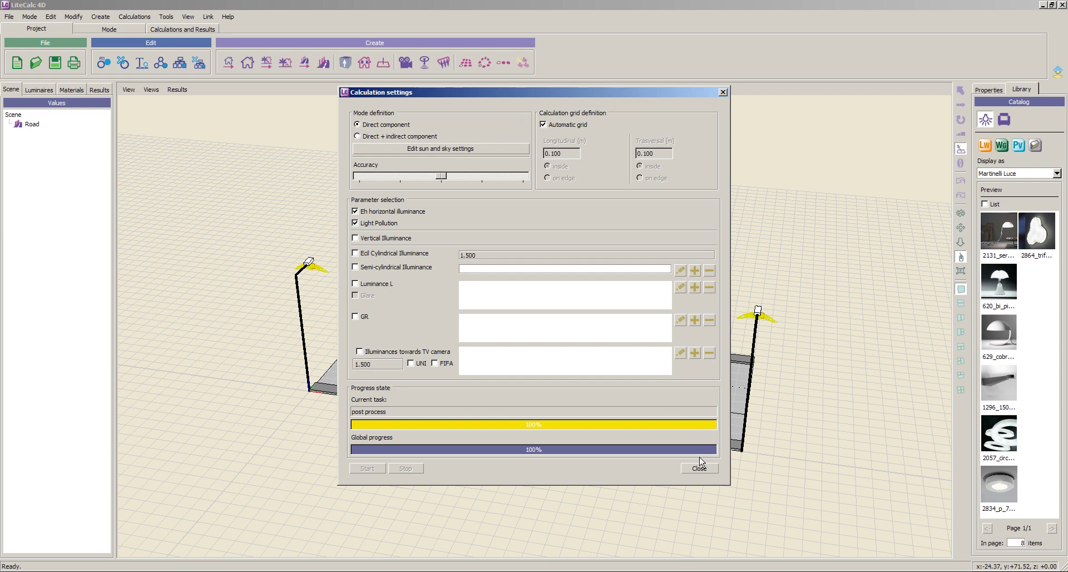
left_click(699, 468)
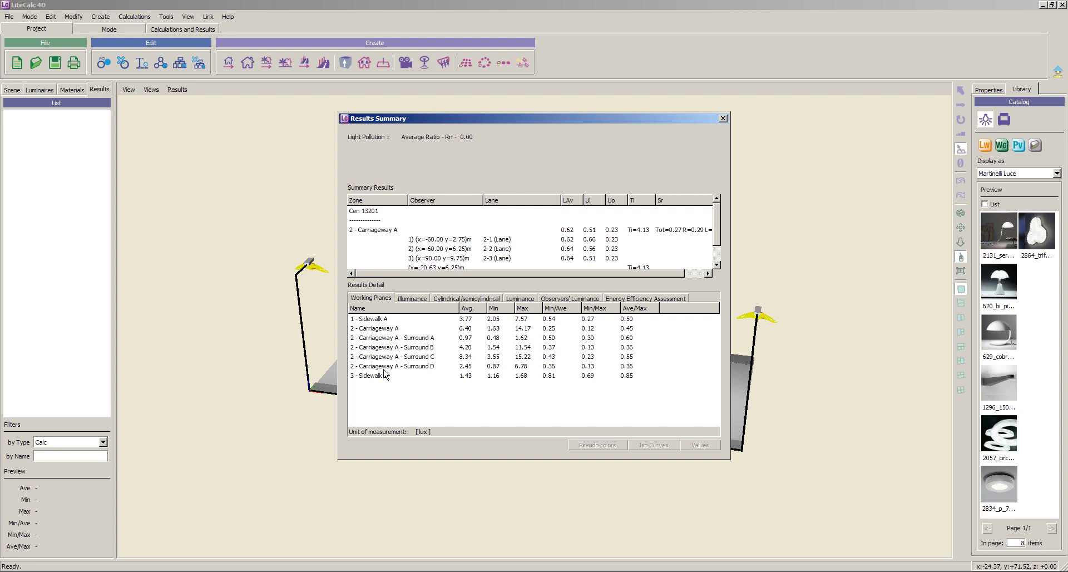
- Review the observers' luminance results, open the Carriageway A value grid for Obs1, and return to the perspective view
left_click(574, 298)
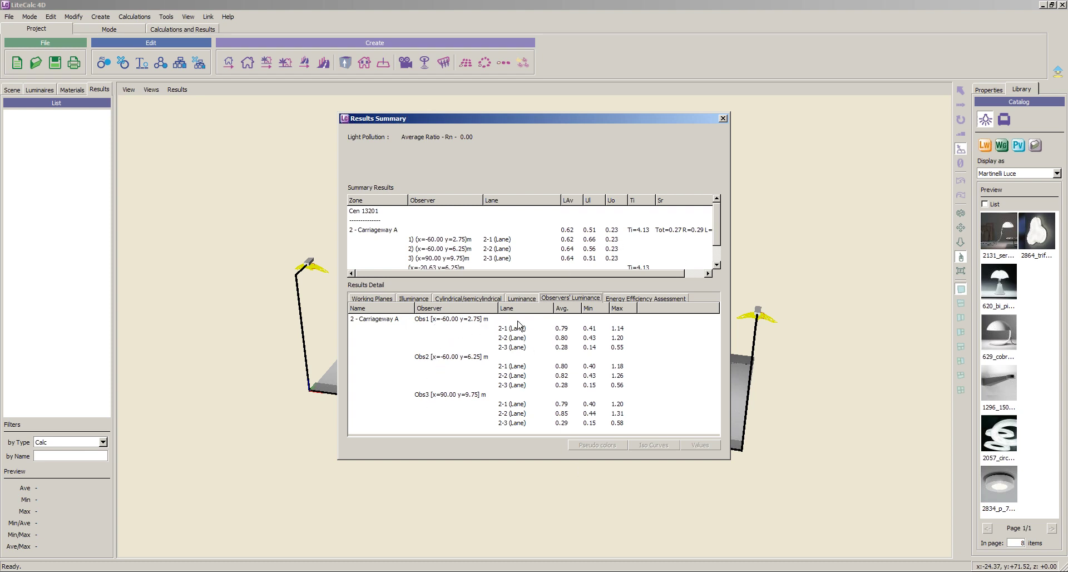
double_click(470, 321)
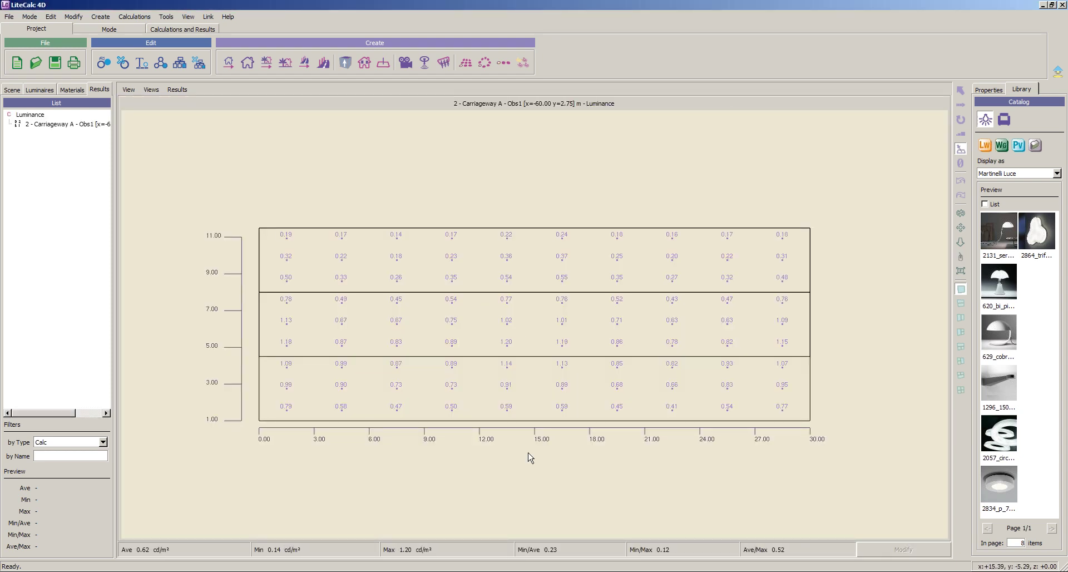
left_click(151, 90)
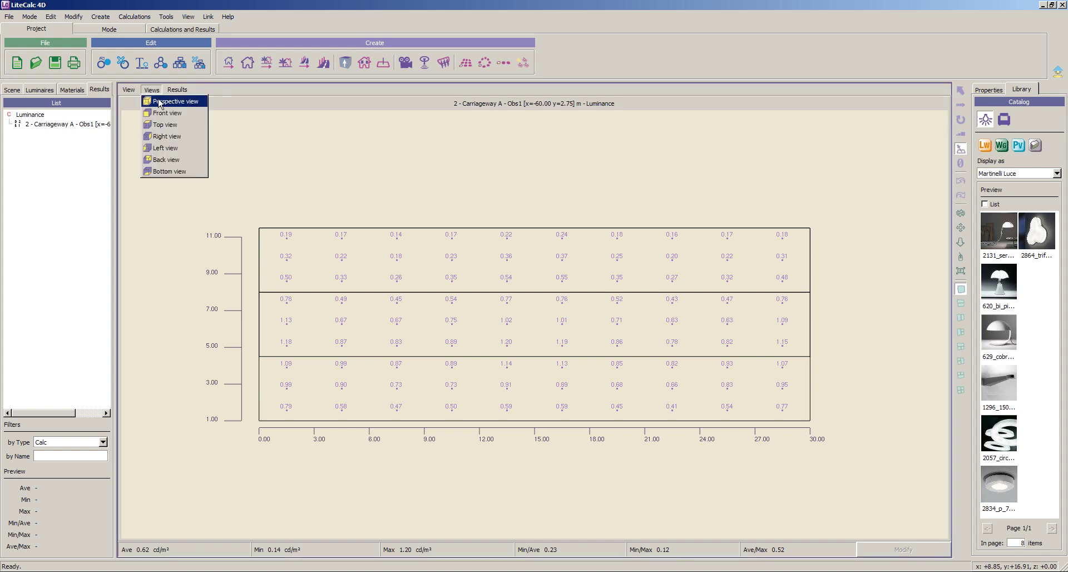
left_click(166, 99)
- Reopen the road for modification and go through the wizard to its advanced project settings
left_click(374, 371)
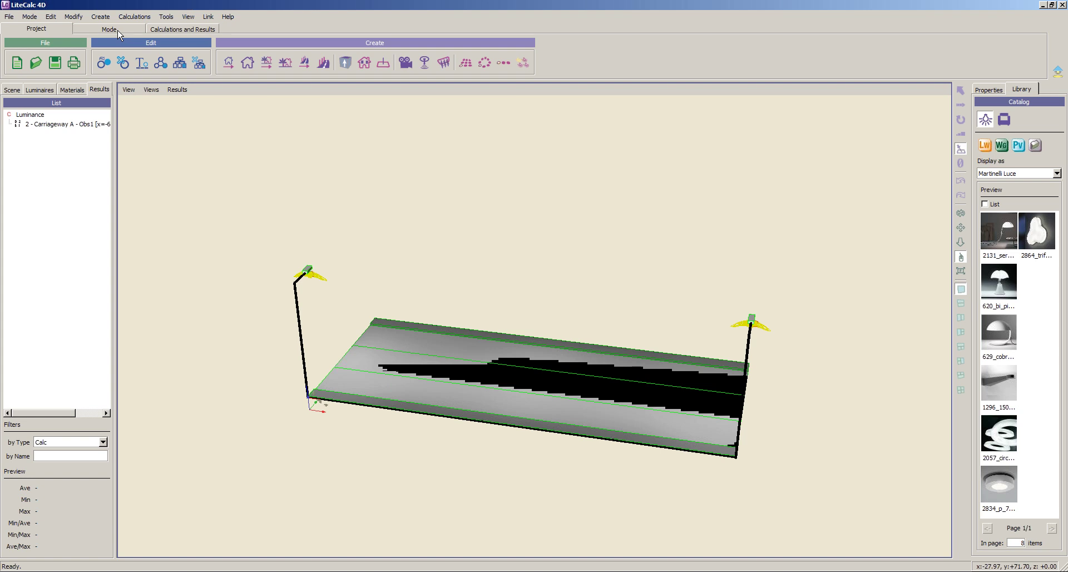
left_click(989, 90)
left_click(989, 161)
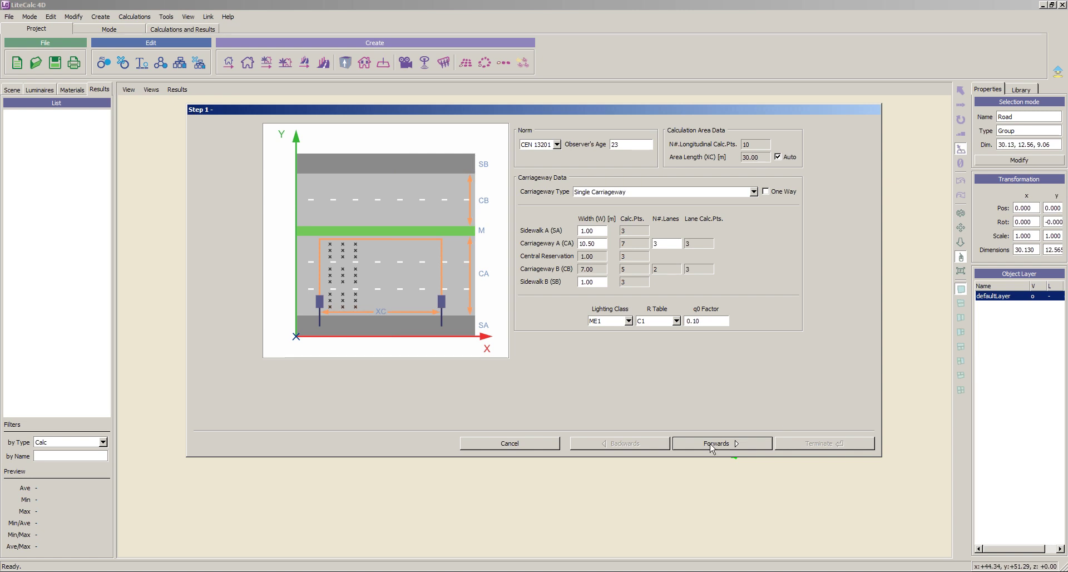
left_click(716, 443)
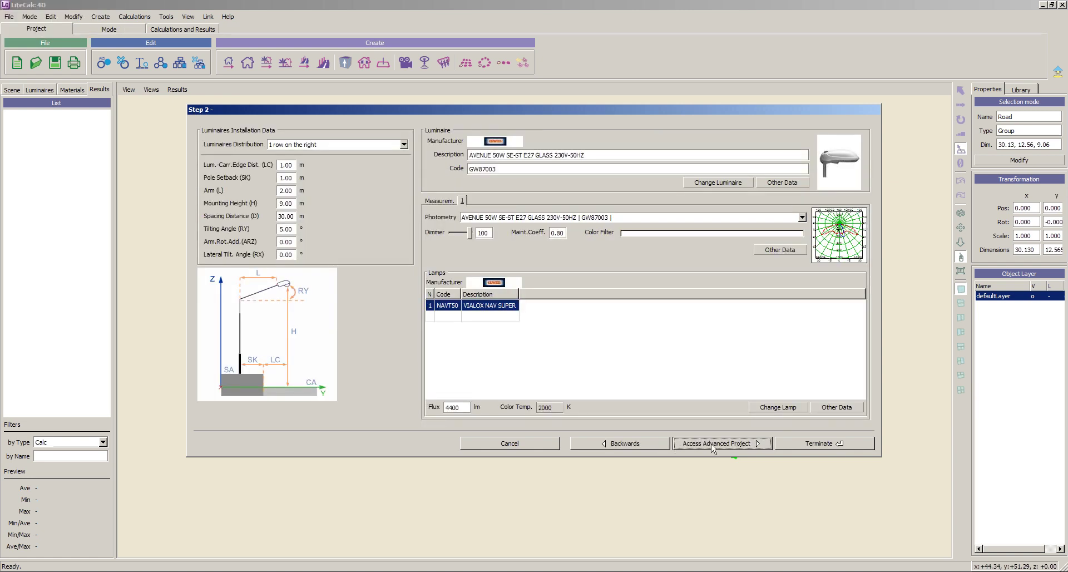
left_click(720, 444)
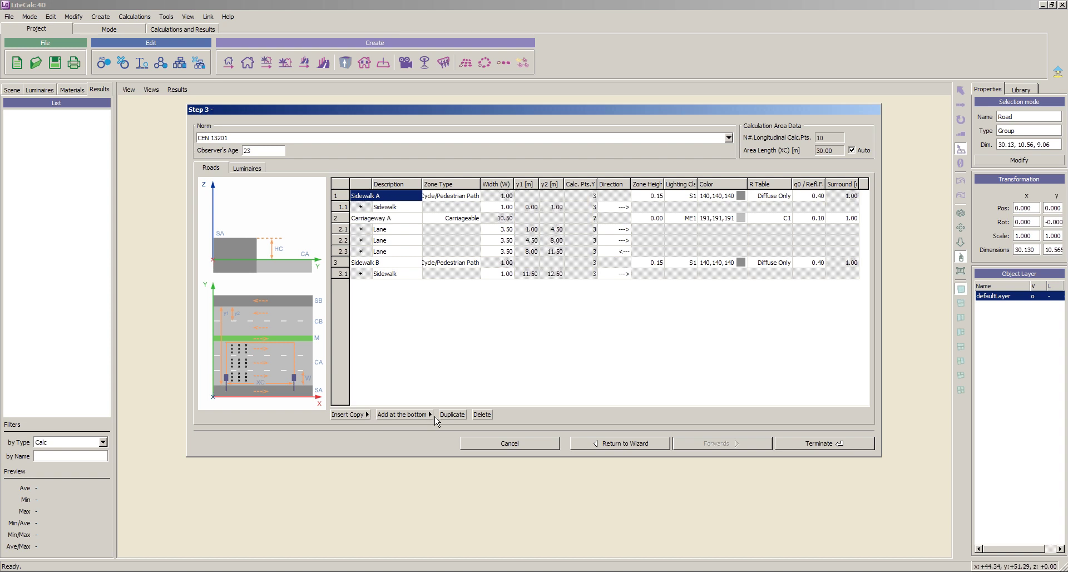
- Insert a cycle path before Sidewalk A and an emergency lane before the sidewalk strip inside Sidewalk A
left_click(367, 415)
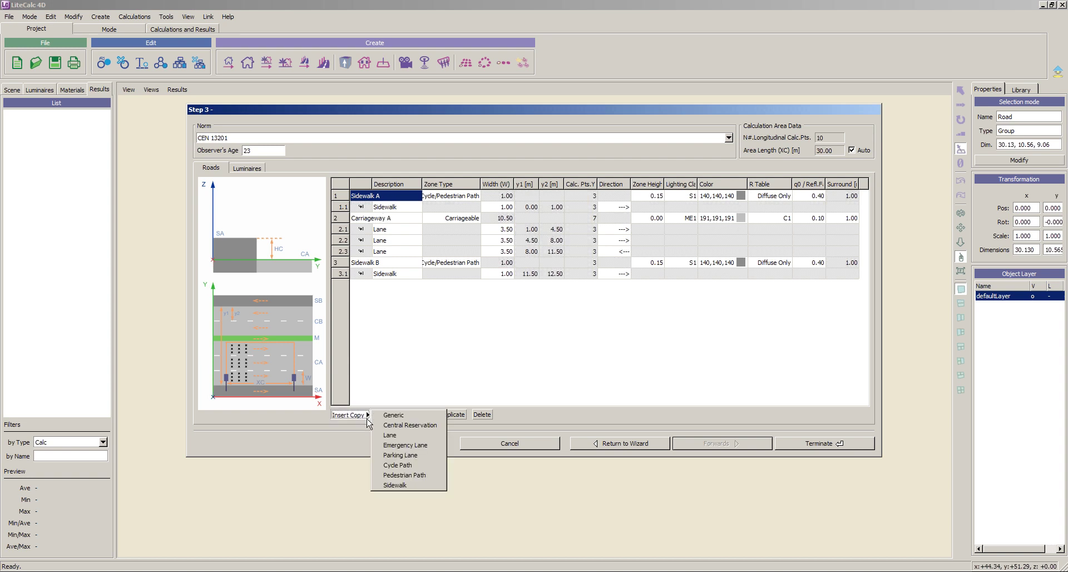
left_click(402, 466)
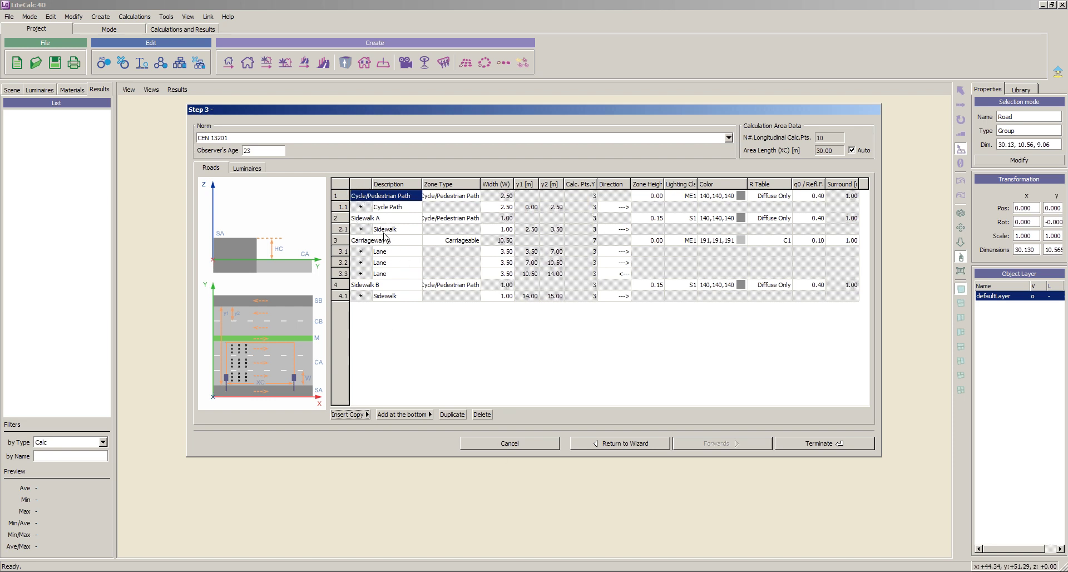
left_click(364, 219)
left_click(383, 229)
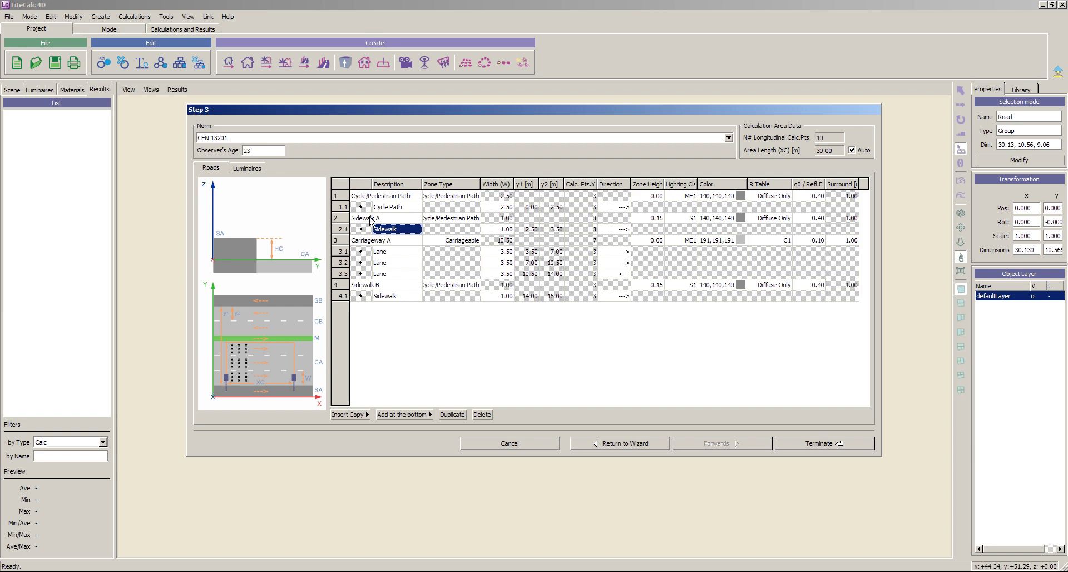
left_click(367, 414)
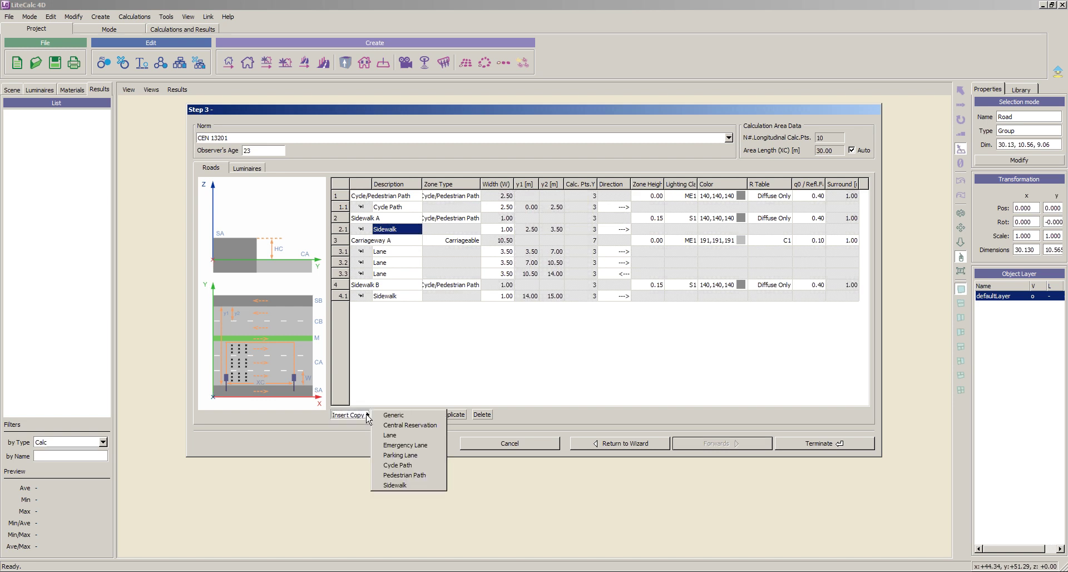
left_click(409, 446)
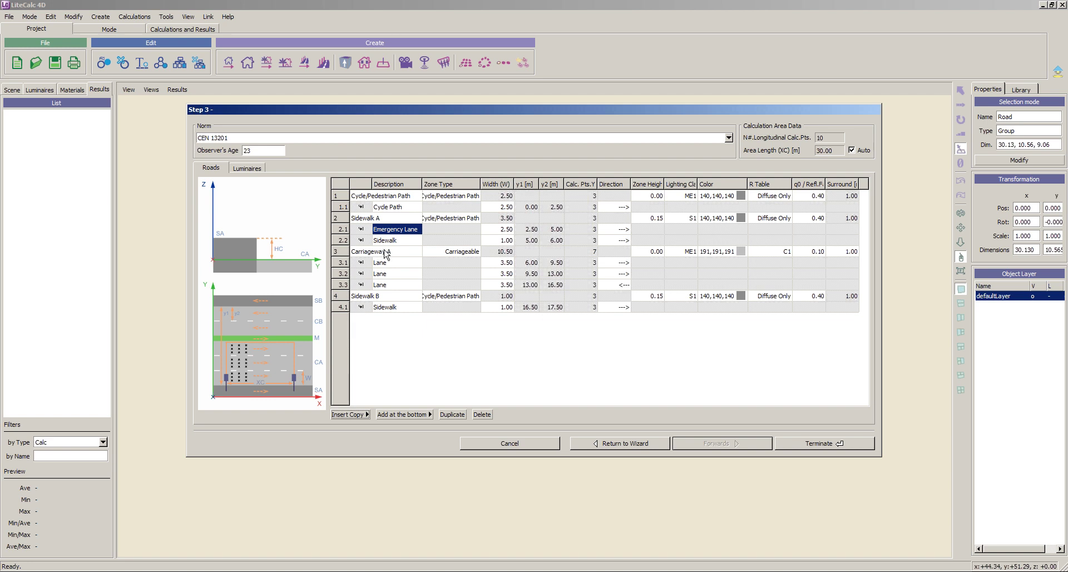
- Add a parking lane at the end of the road, duplicate it twice, and duplicate the carriageway containing these three lanes
left_click(366, 219)
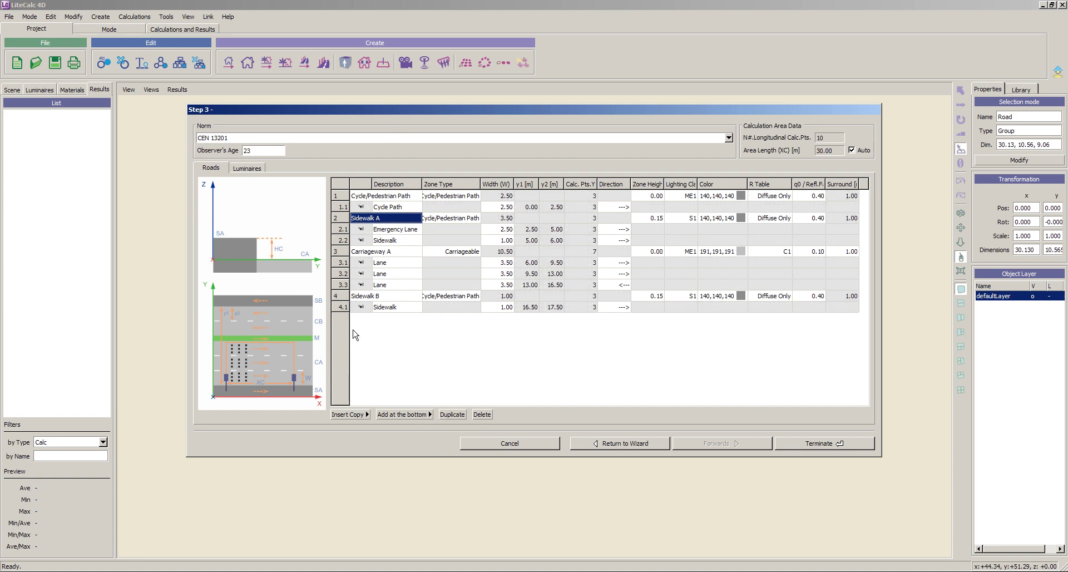
left_click(430, 415)
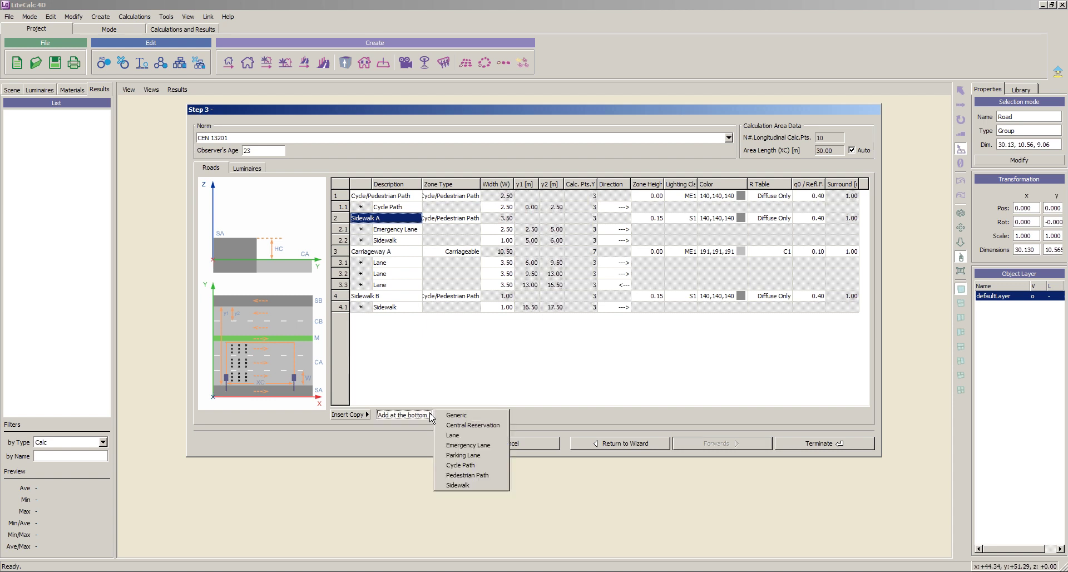
left_click(462, 456)
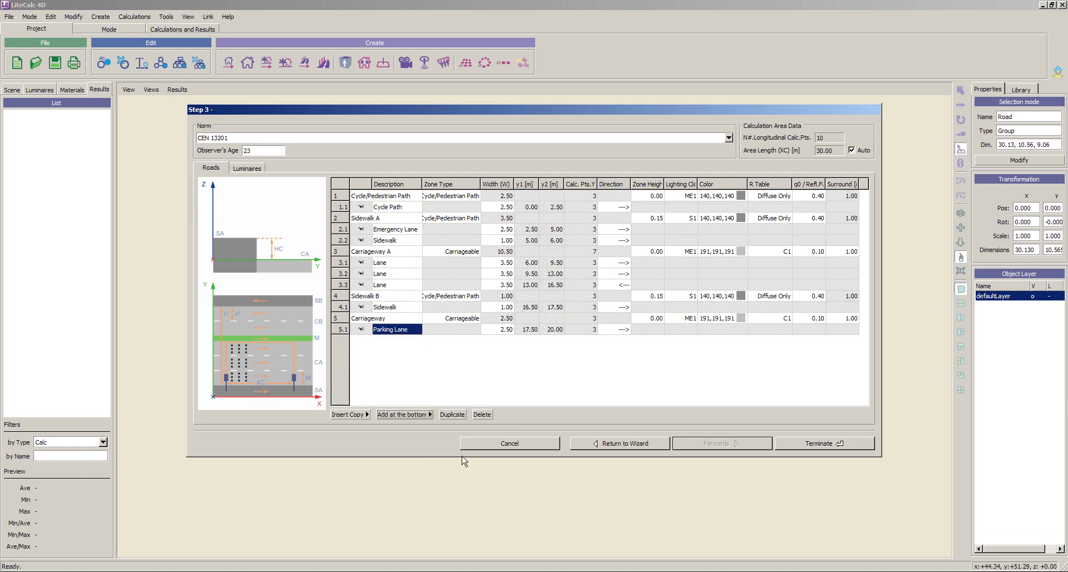
left_click(451, 415)
left_click(451, 414)
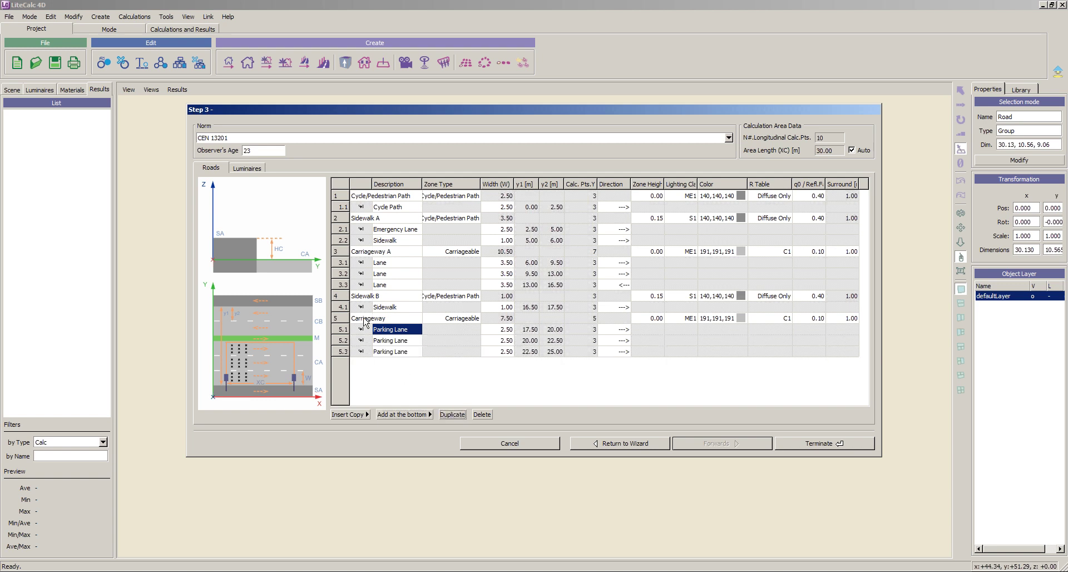
left_click(452, 415)
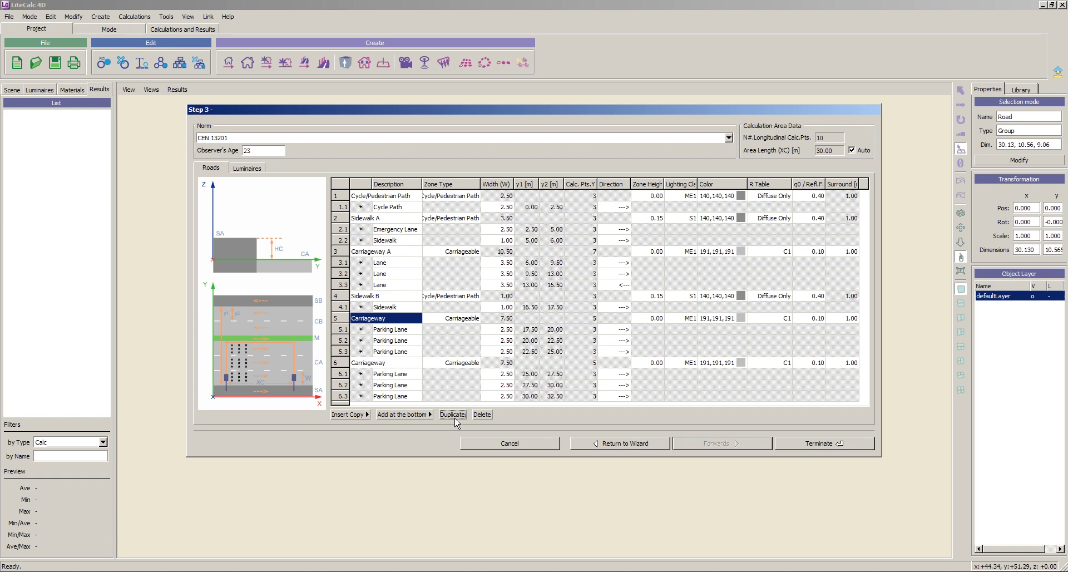
- Delete both carriageways made of parking lanes and finish the road modification
left_click(451, 414)
left_click(370, 364)
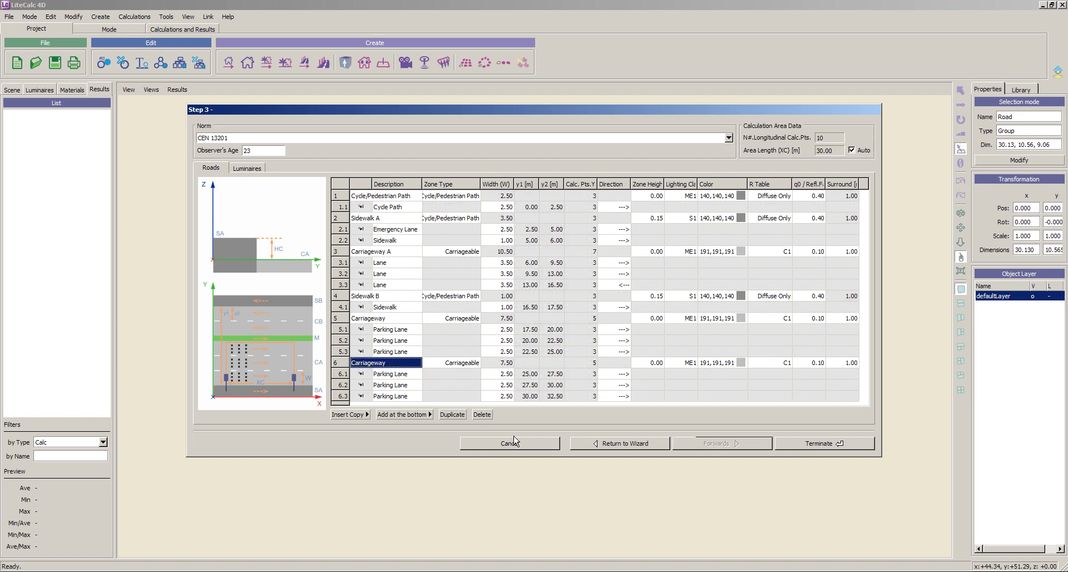
left_click(481, 415)
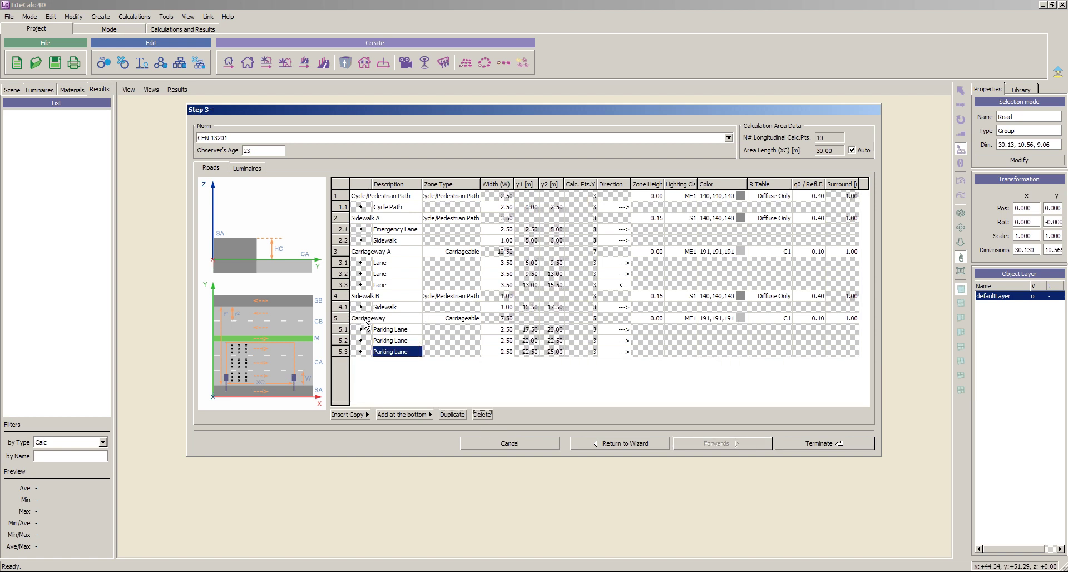
left_click(363, 319)
left_click(481, 415)
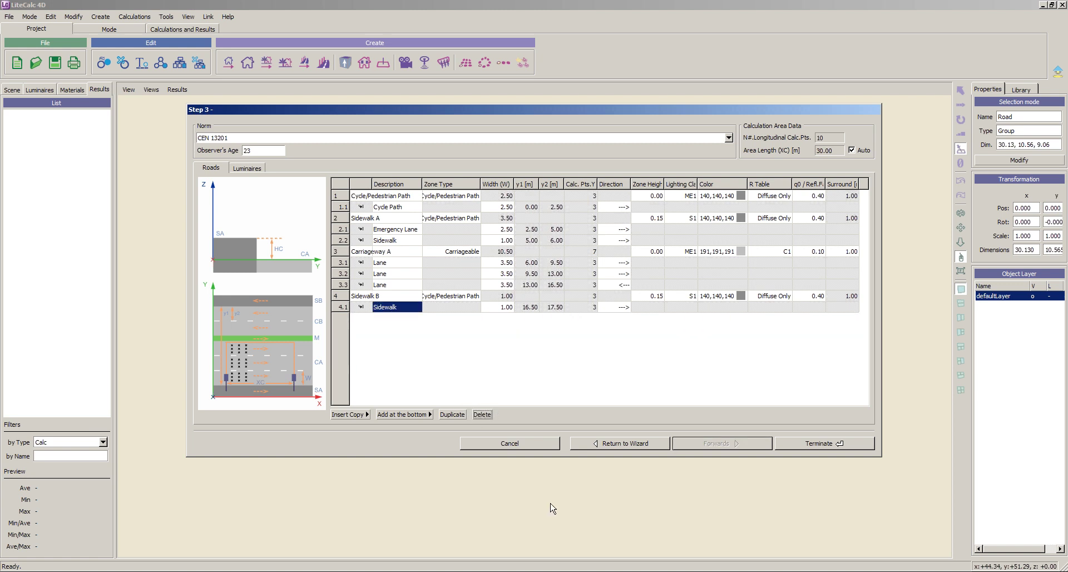
left_click(840, 447)
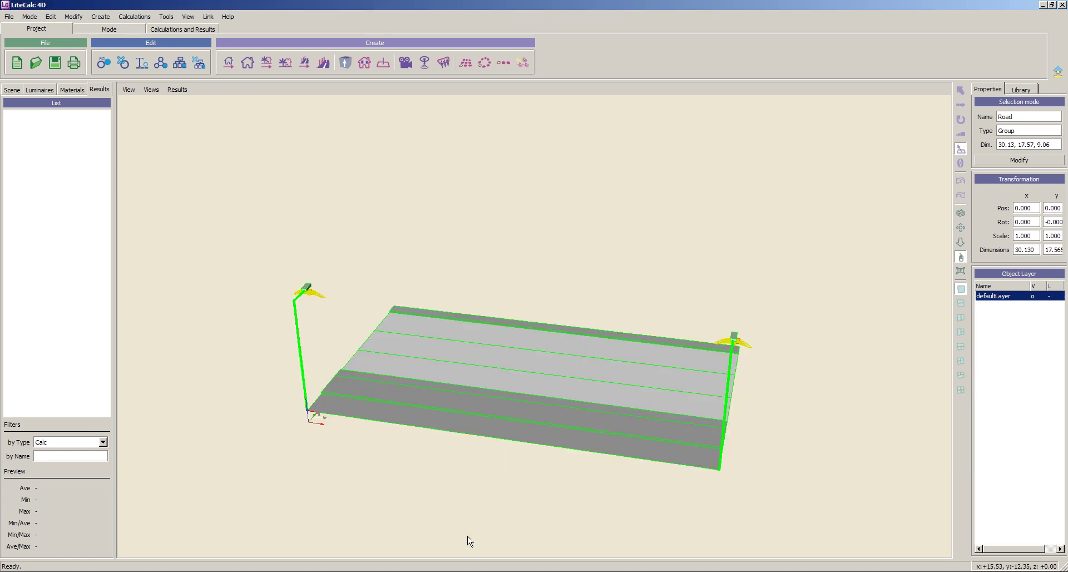
middle_click_drag(568, 476, 615, 502)
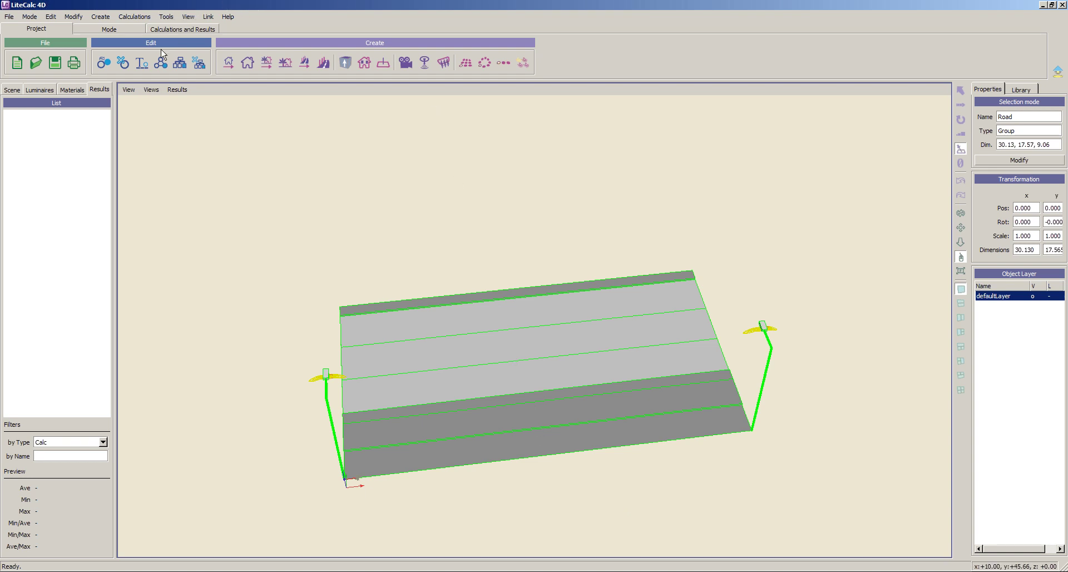
- Run the lighting calculation of the modified road with the direct component and automatic grid, and close the calculation settings
left_click(142, 16)
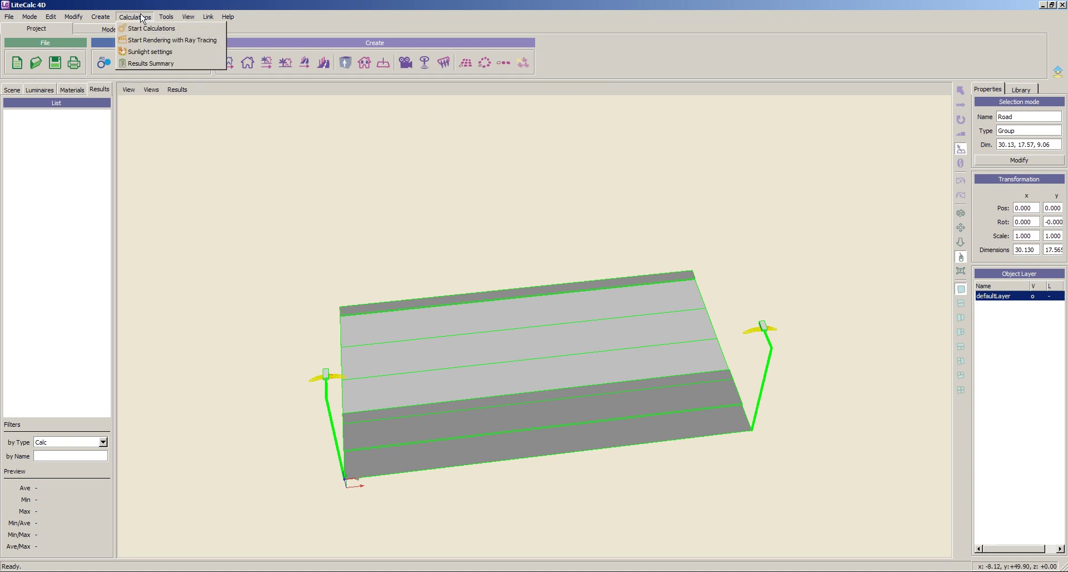
left_click(146, 29)
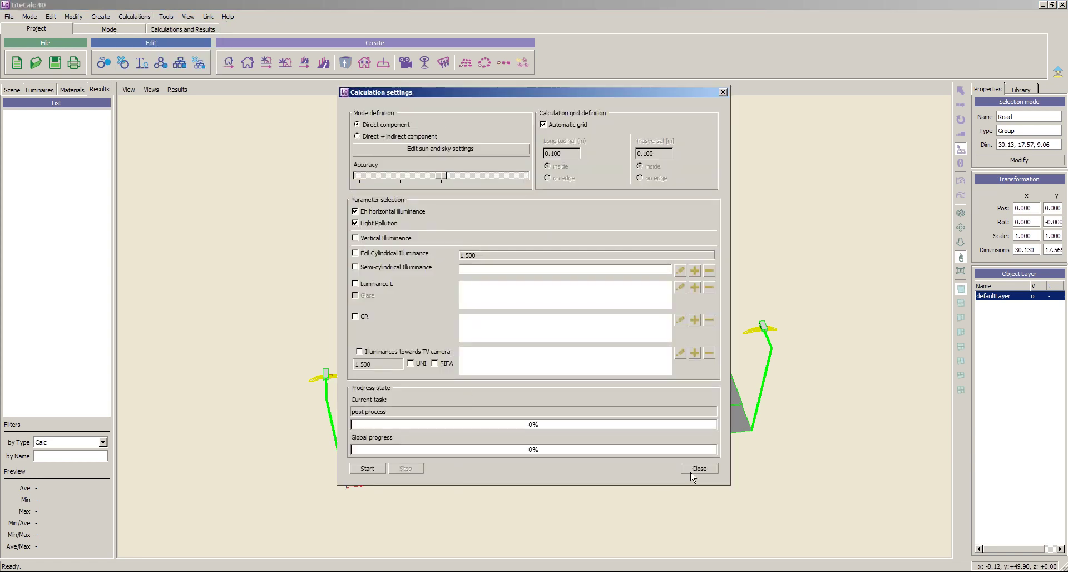
left_click(365, 468)
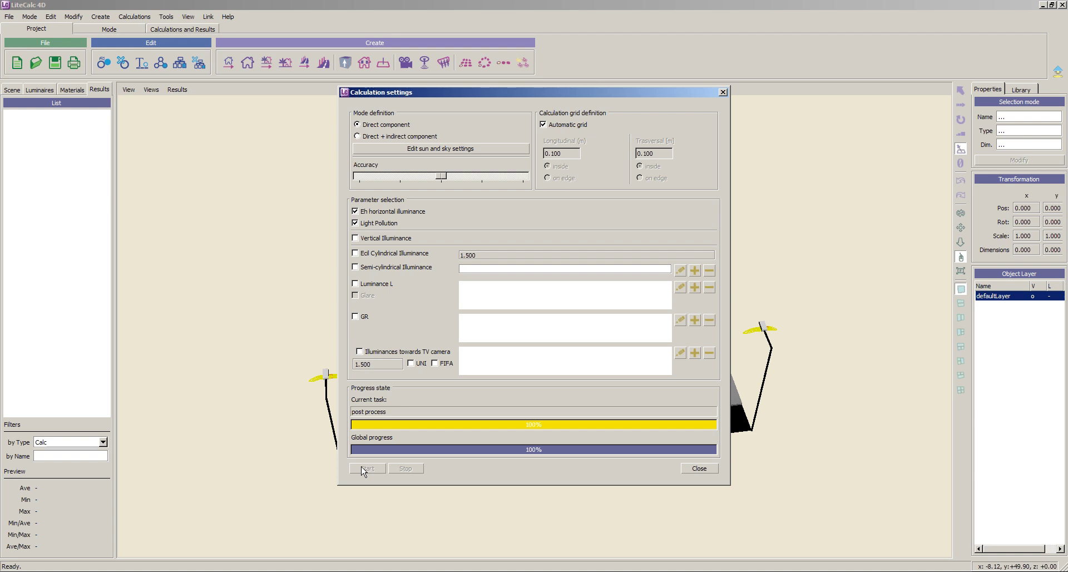
left_click(711, 472)
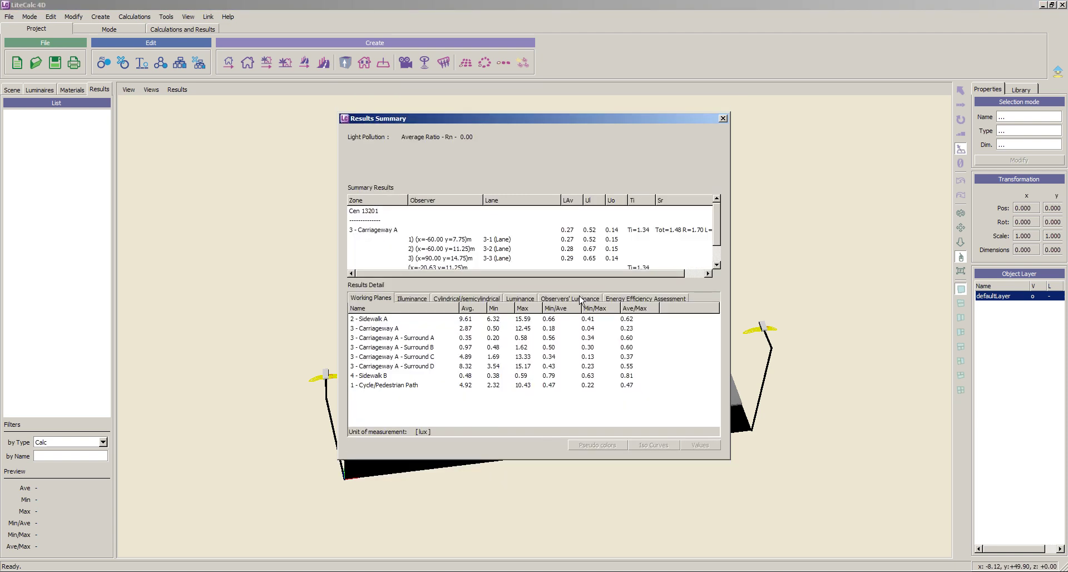
- Open the luminance value grid of lane 3-1 for Obs1 from the observers' luminance results
left_click(581, 299)
double_click(519, 329)
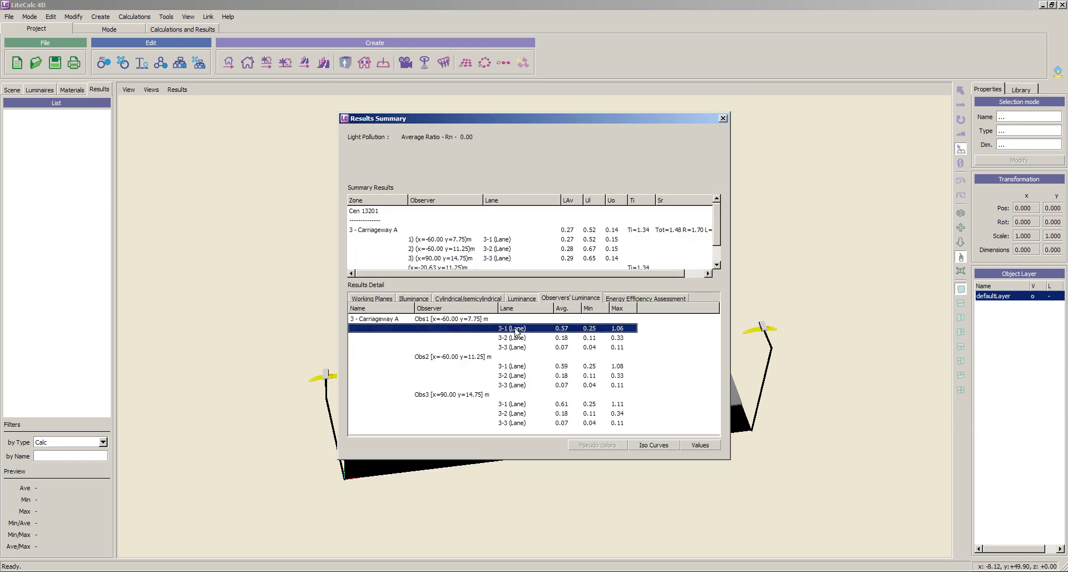
left_click(129, 90)
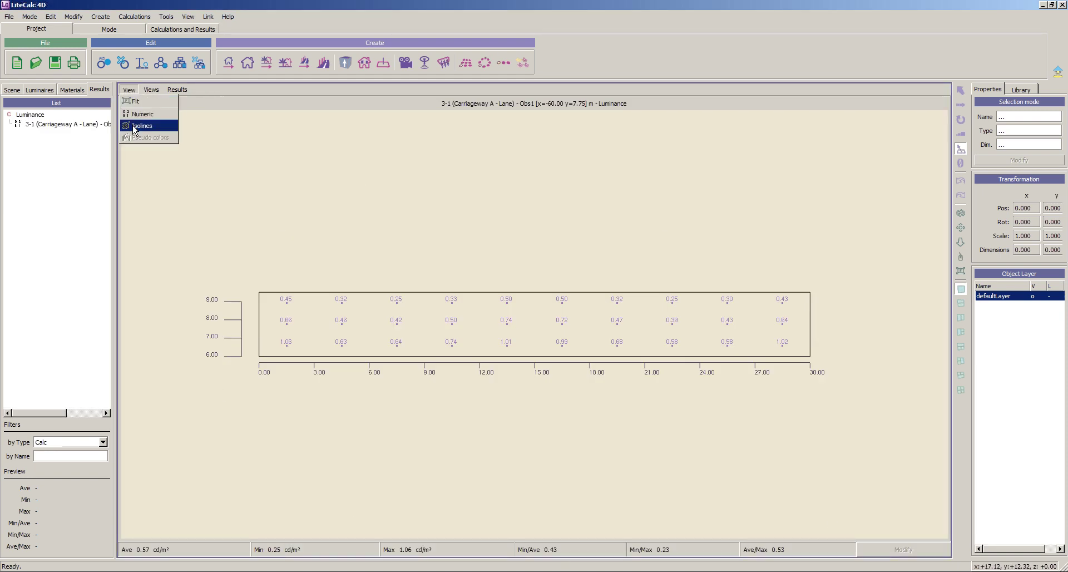
left_click(60, 127)
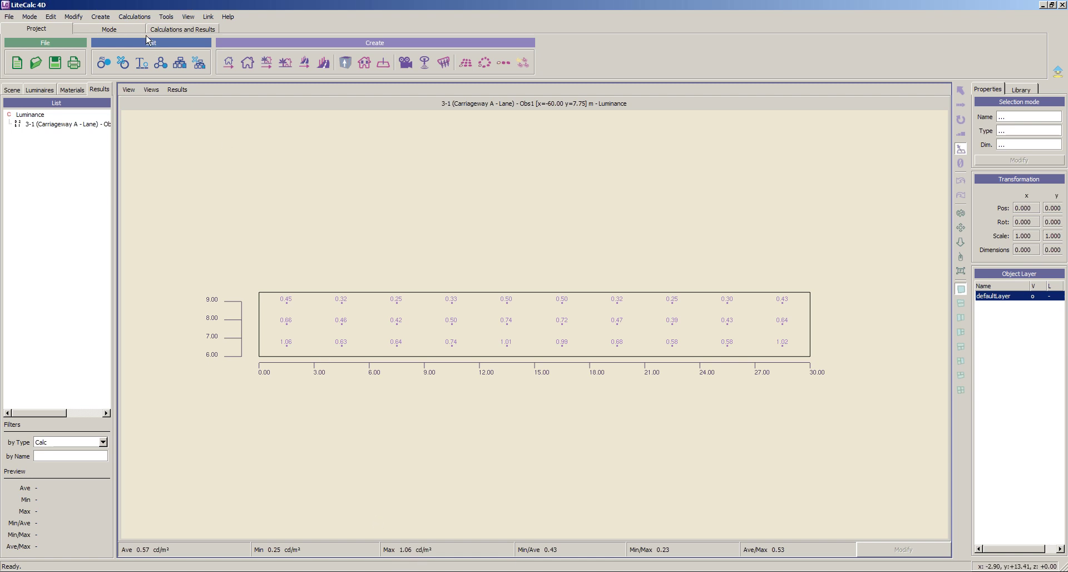
- Reopen the results summary and display the luminance value grid of the whole Carriageway A for Obs1
left_click(171, 29)
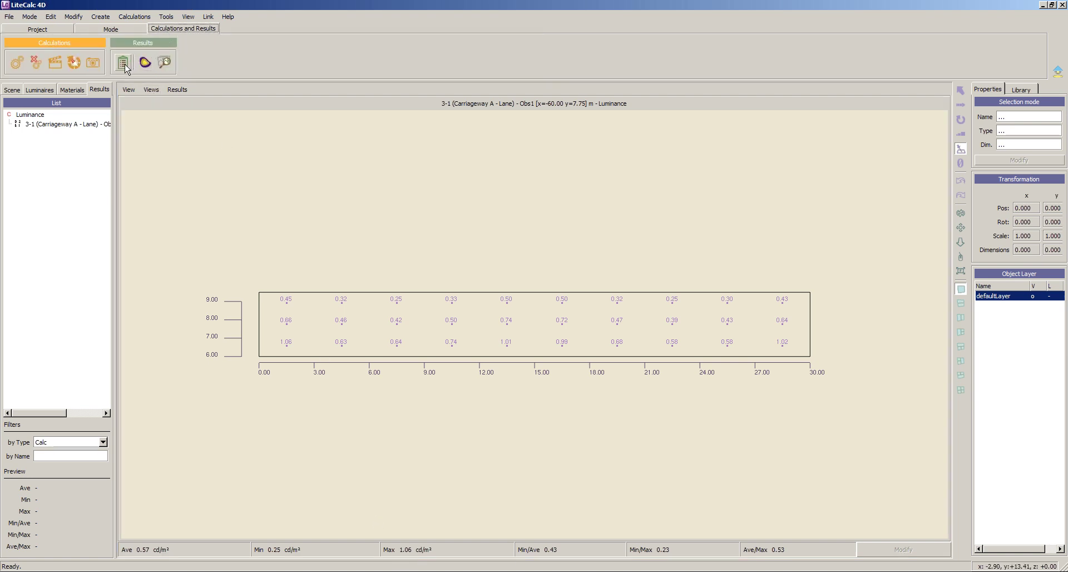
left_click(563, 298)
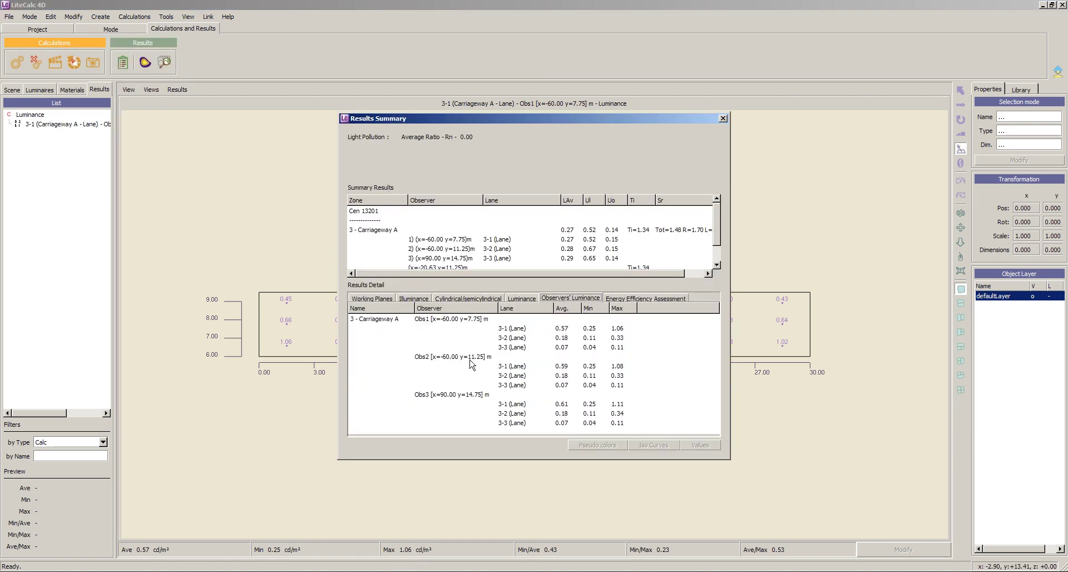
double_click(429, 322)
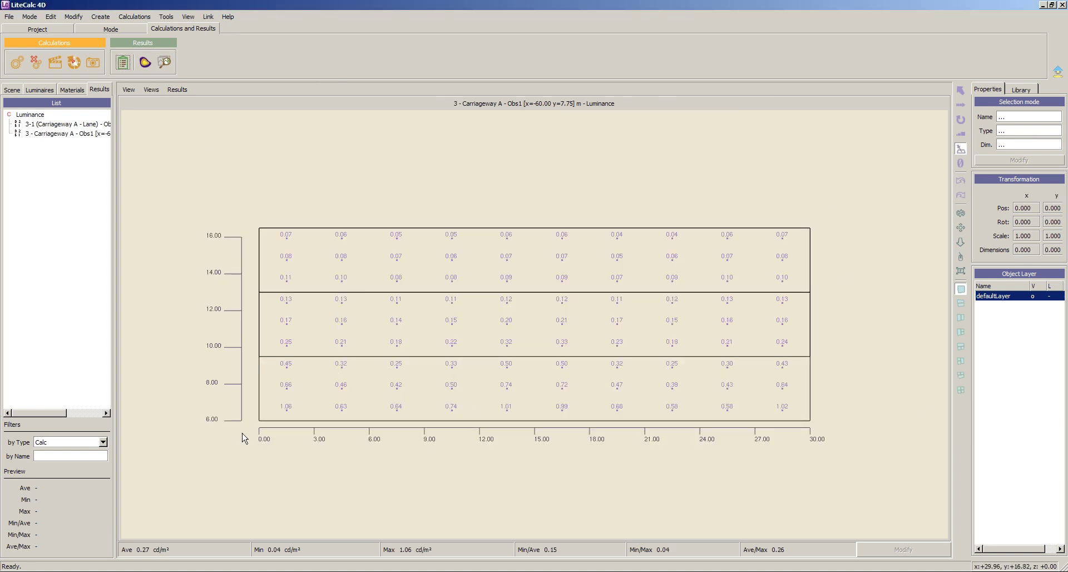
- Review which project data, views and results tables the printout offers, then close the print manager and return to the perspective view
left_click(40, 29)
left_click(74, 64)
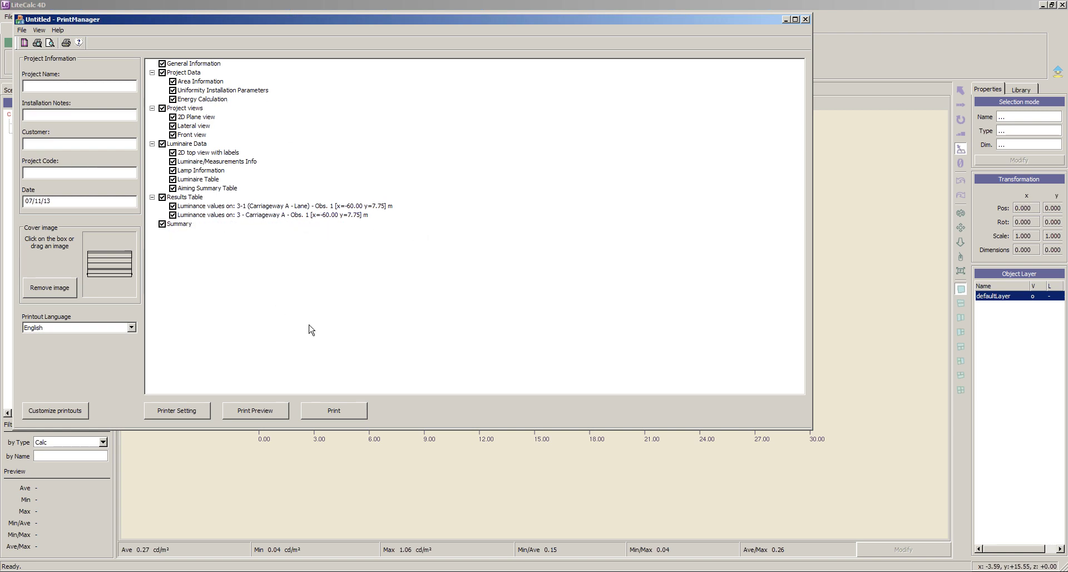
left_click(805, 20)
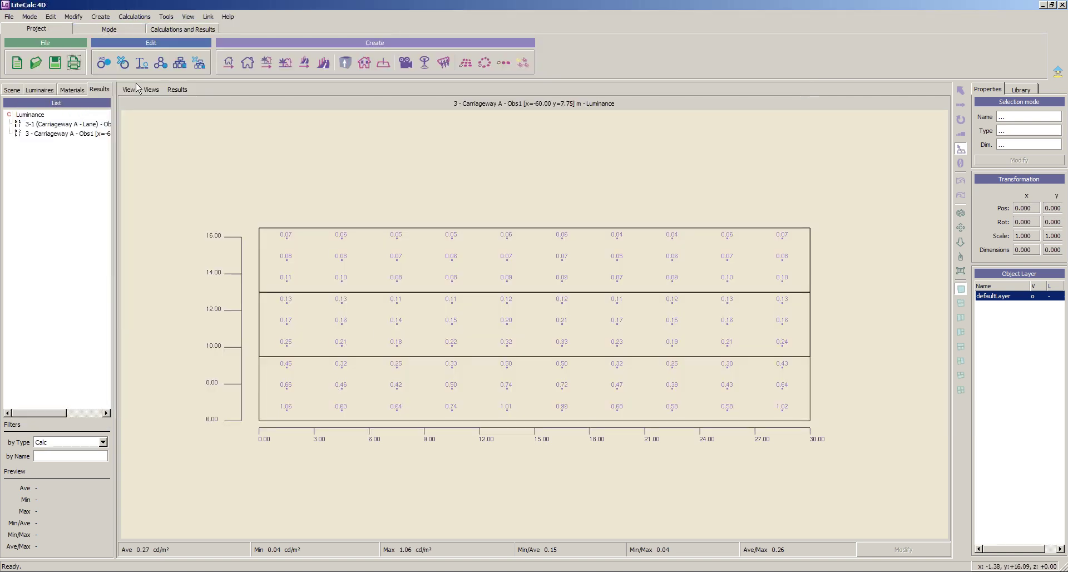
left_click(150, 91)
left_click(162, 105)
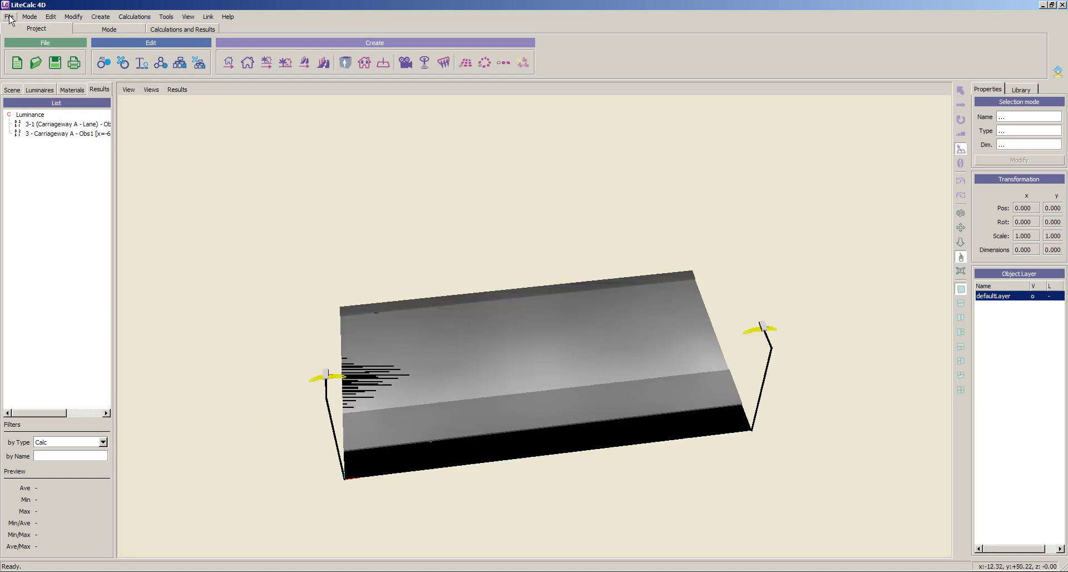
- Start a new project and import 2D DXF File - Internal Area.dxf from the Sample 2D-3D Model Samples folder
left_click(16, 63)
left_click(529, 313)
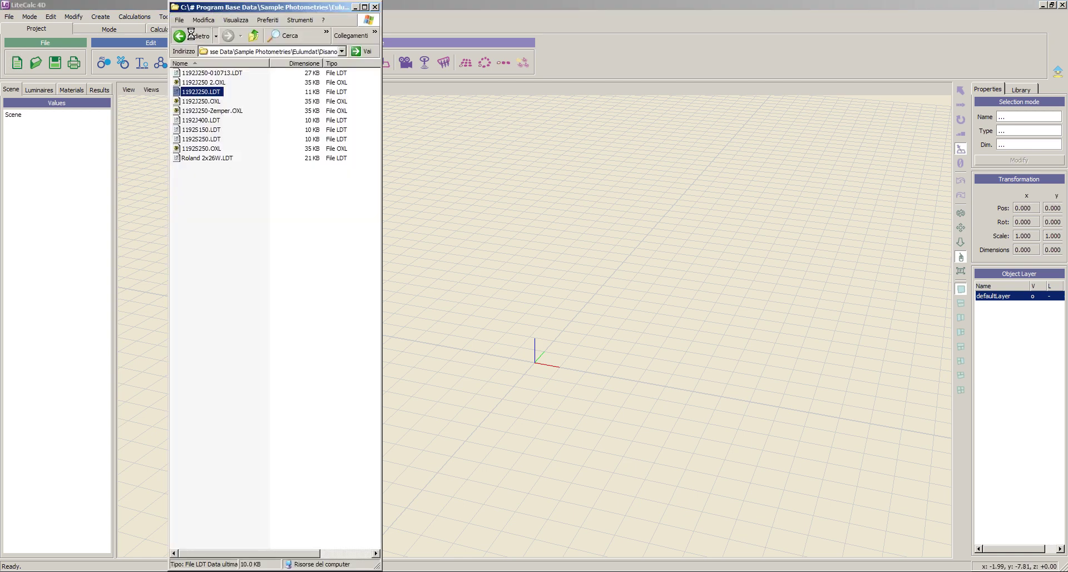
left_click(190, 35)
left_click(191, 35)
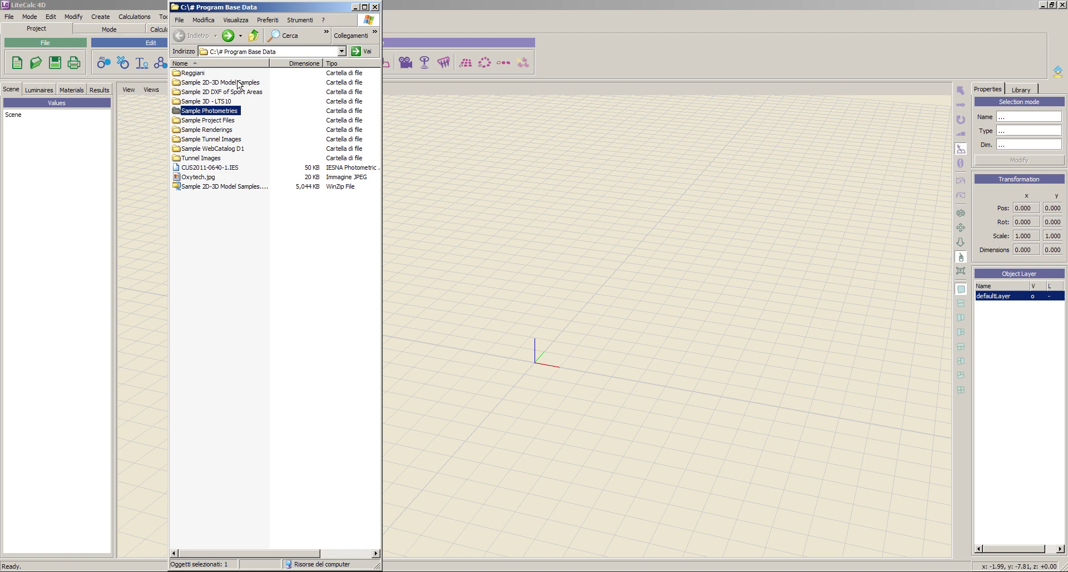
double_click(238, 84)
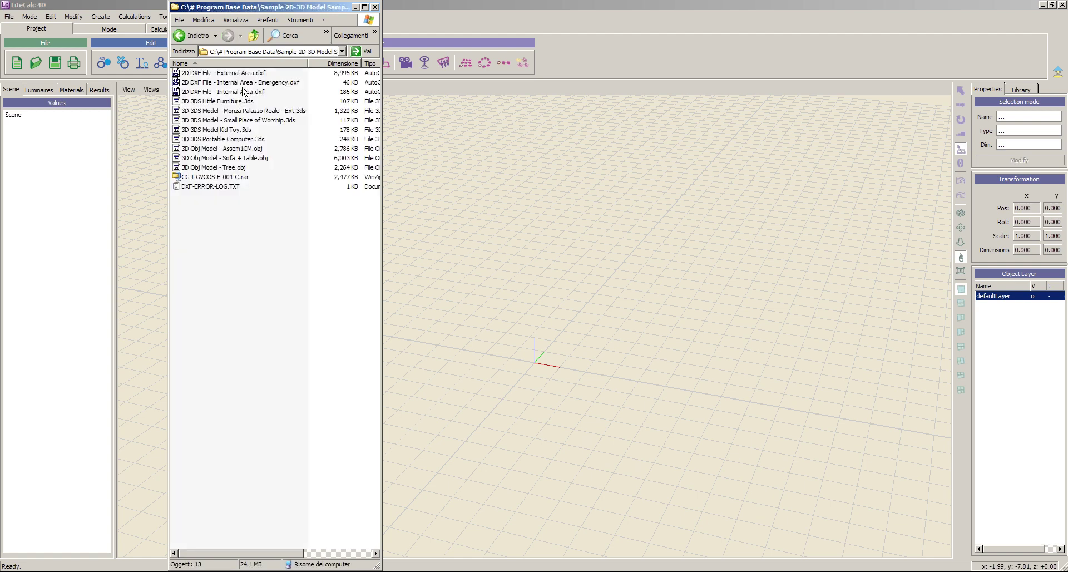
left_click(232, 92)
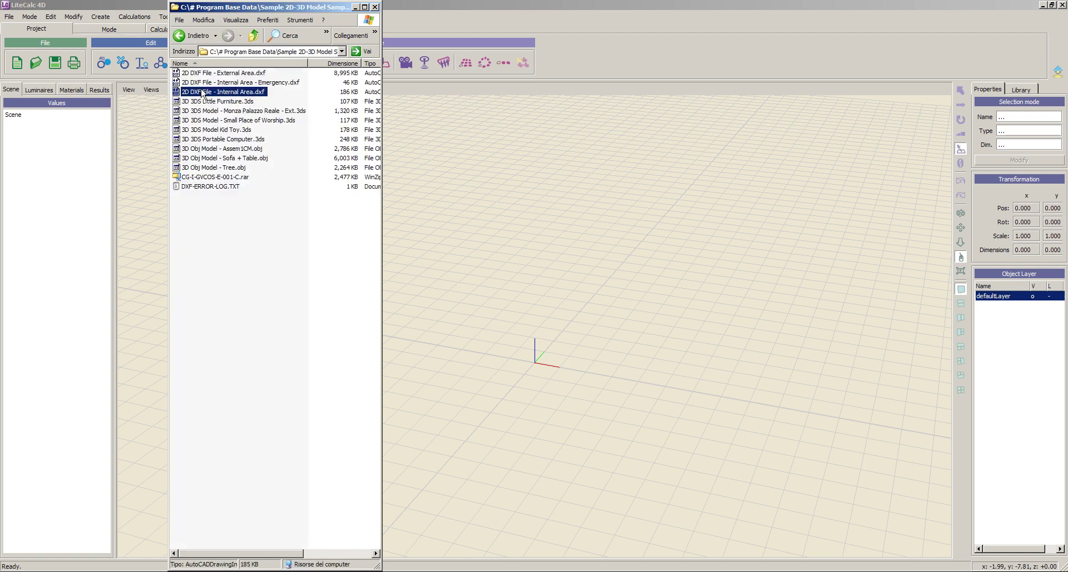
left_click_drag(203, 94, 605, 342)
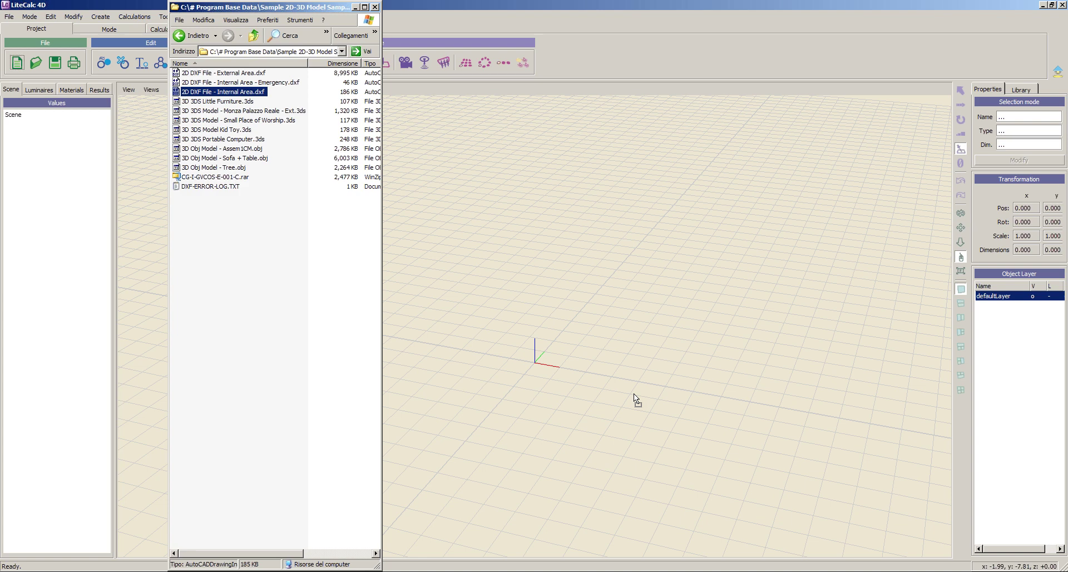
left_click_drag(634, 394, 634, 394)
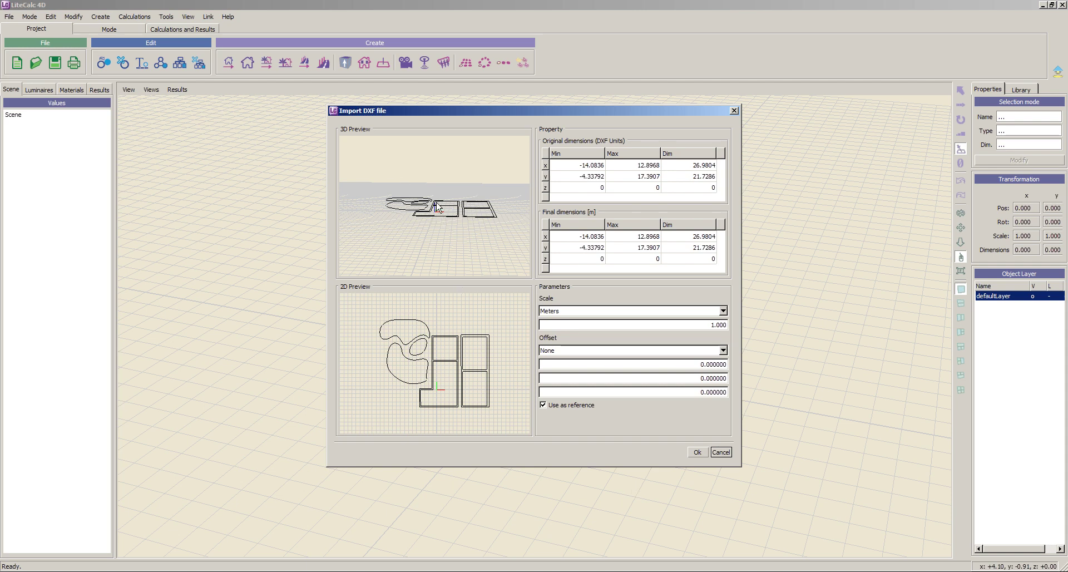
- Examine the floor plan's geometry in the 3D and 2D previews of the DXF import
left_click_drag(458, 192, 450, 255)
mouse_move(449, 255)
middle_mouse_down()
mouse_move(453, 215)
mouse_move(446, 245)
middle_mouse_up()
right_click_drag(446, 245, 437, 306)
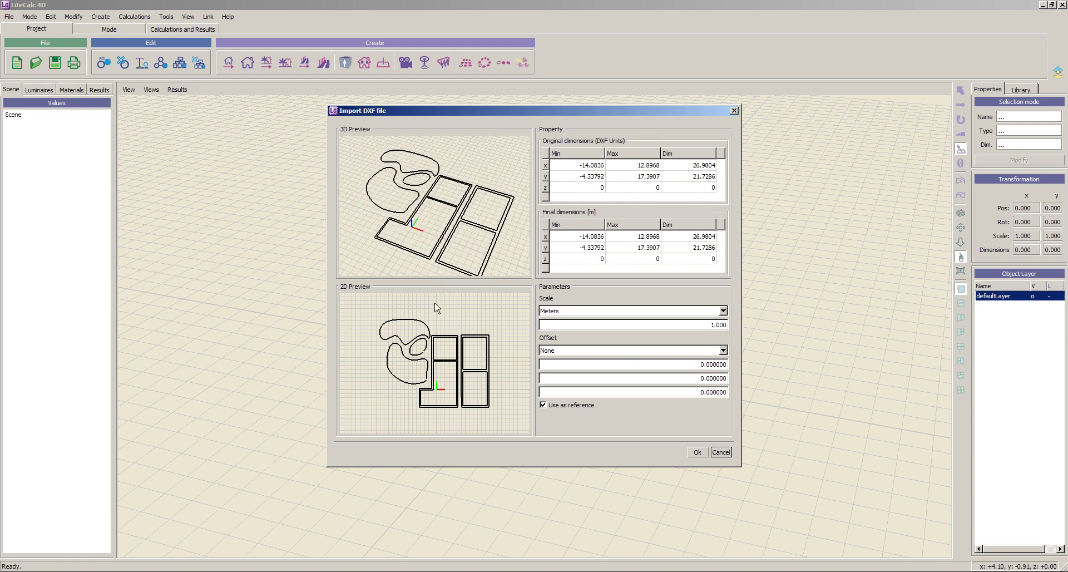
right_click_drag(465, 229, 466, 259)
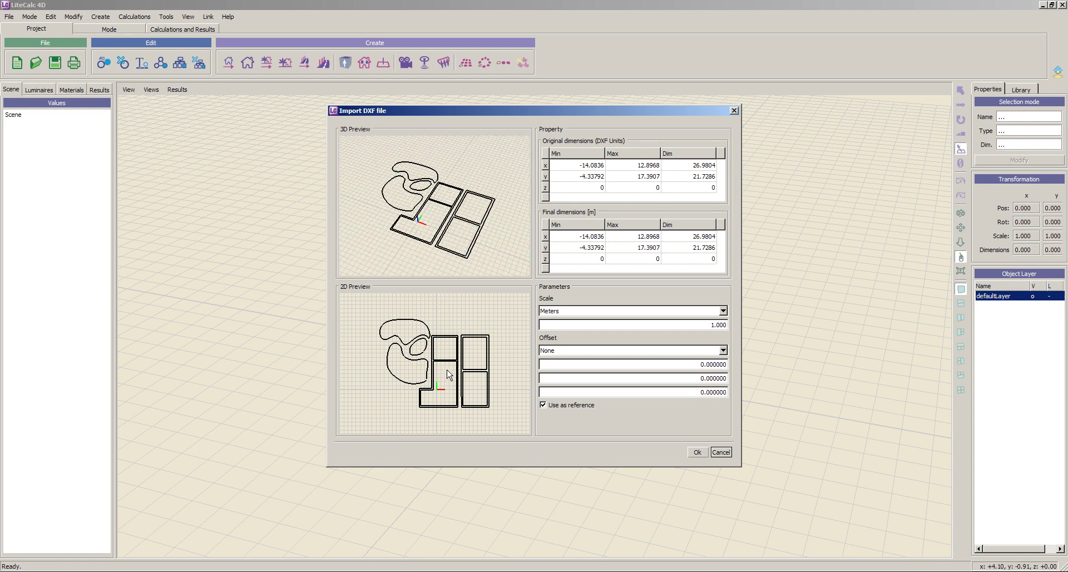
mouse_move(454, 337)
middle_mouse_down()
mouse_move(448, 378)
mouse_move(449, 351)
middle_mouse_up()
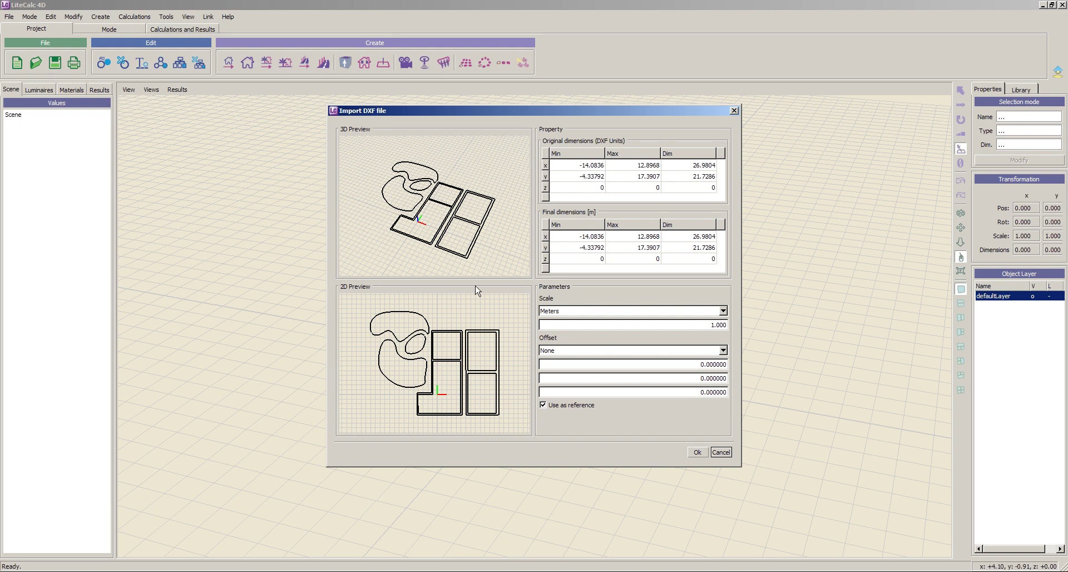
- Try the Down to the left offset for the DXF drawing
left_click(724, 351)
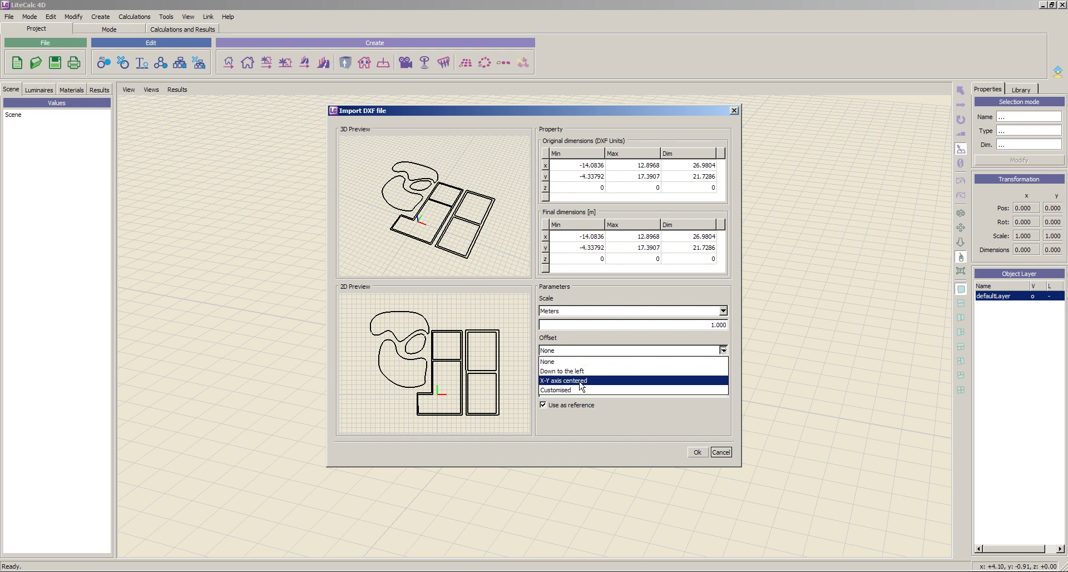
left_click(563, 370)
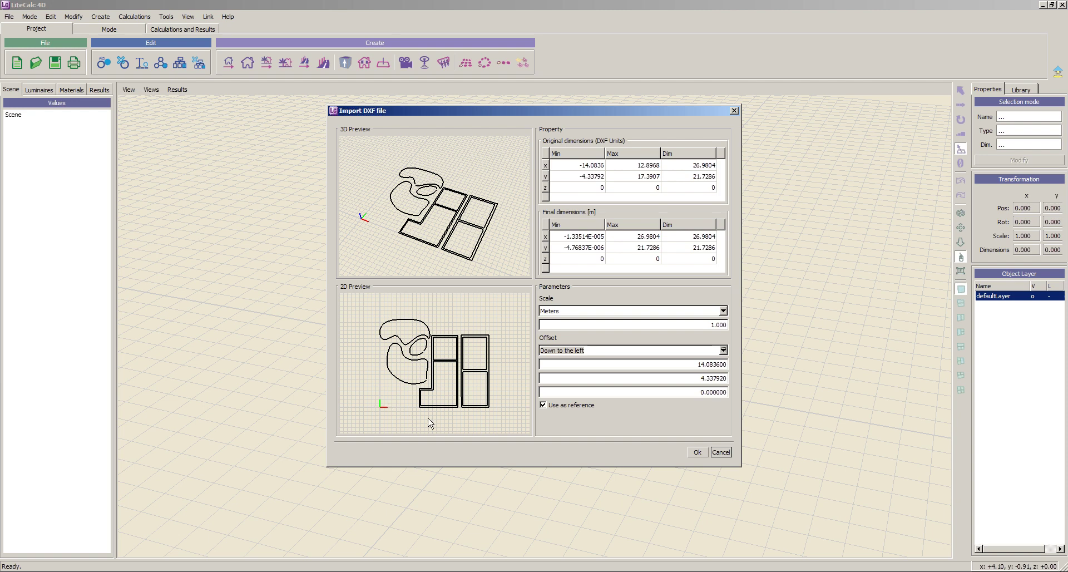
left_click(723, 350)
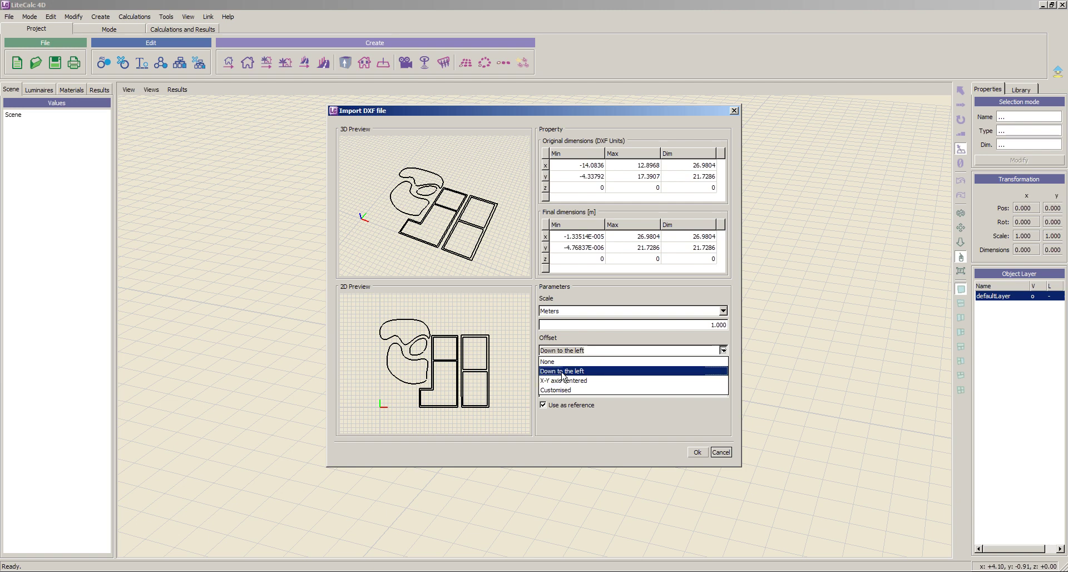
left_click(562, 372)
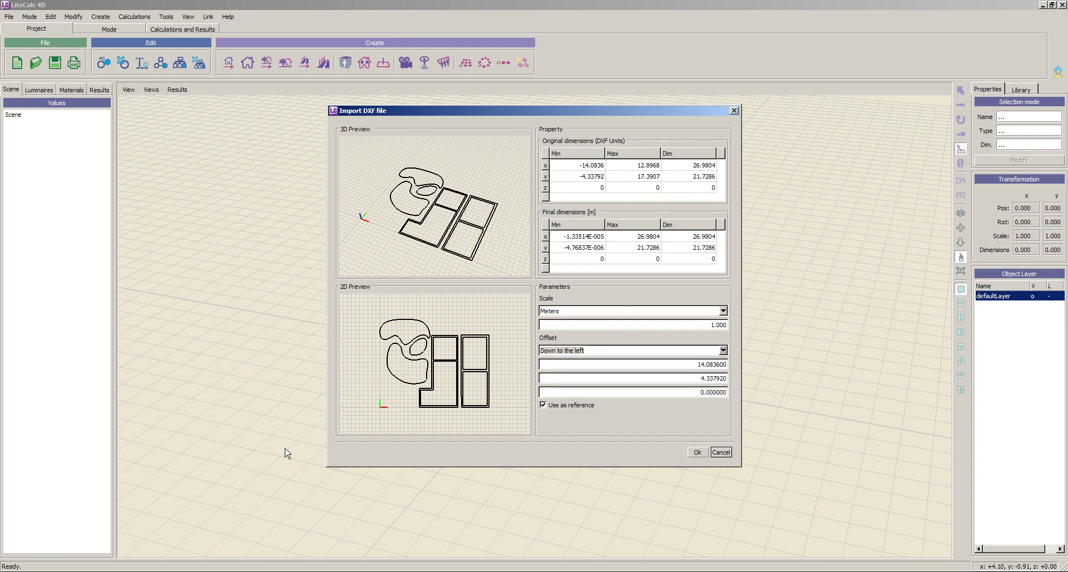
- Set the DXF offset to X-Y axis centered and switch it to Customised with the centred values kept
left_click(722, 350)
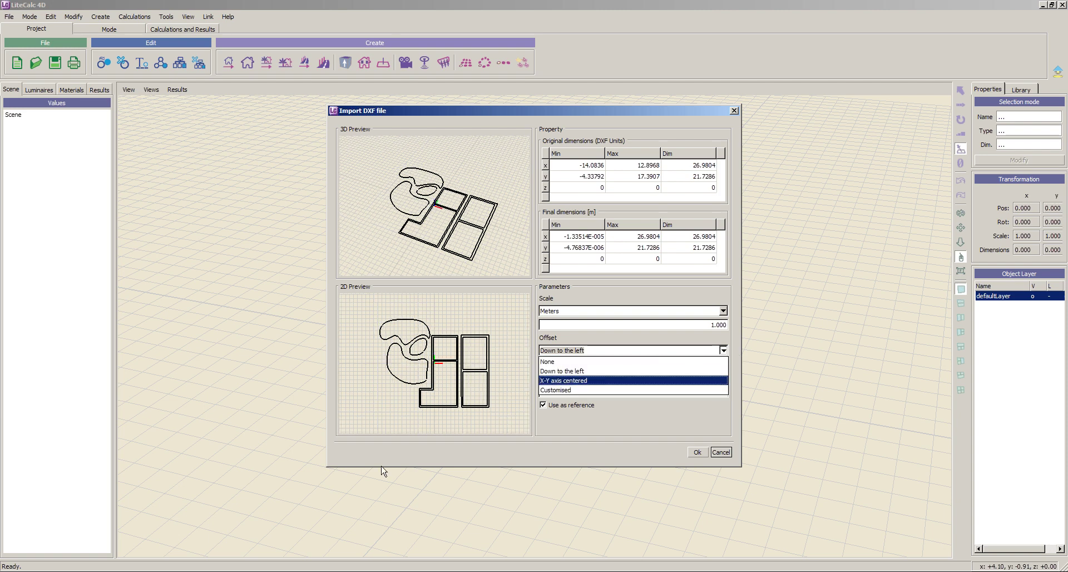
left_click(567, 381)
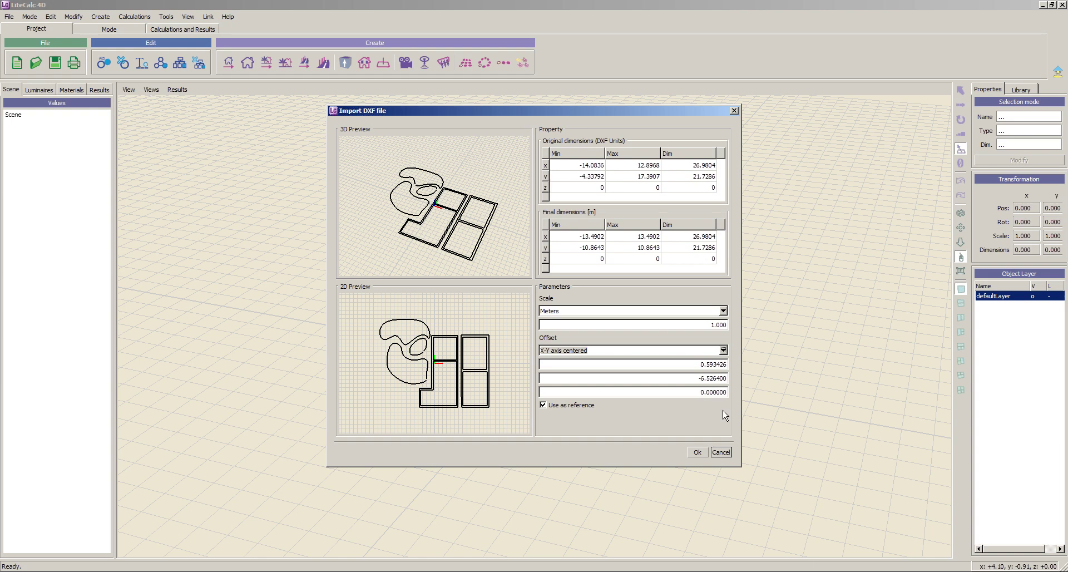
left_click(722, 350)
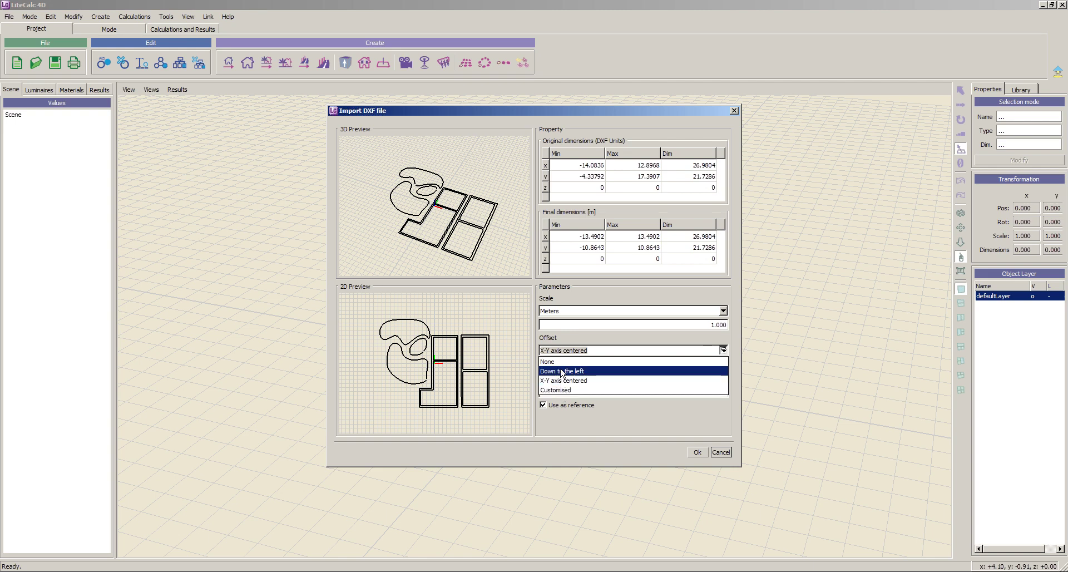
left_click(559, 389)
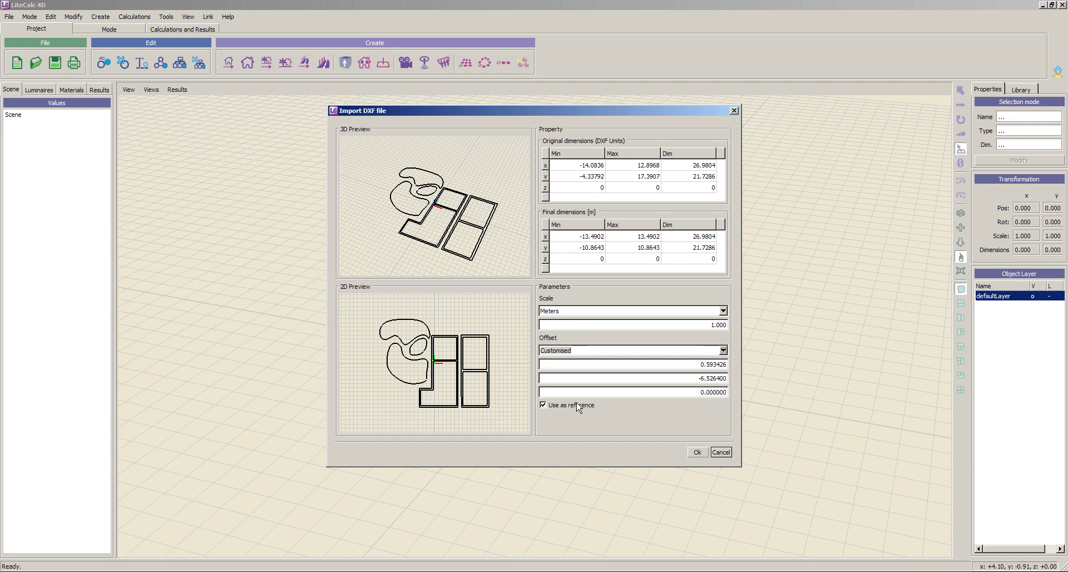
- Set the customised DXF offset to X 10 and Y 10, and import the drawing as a reference
double_click(698, 364)
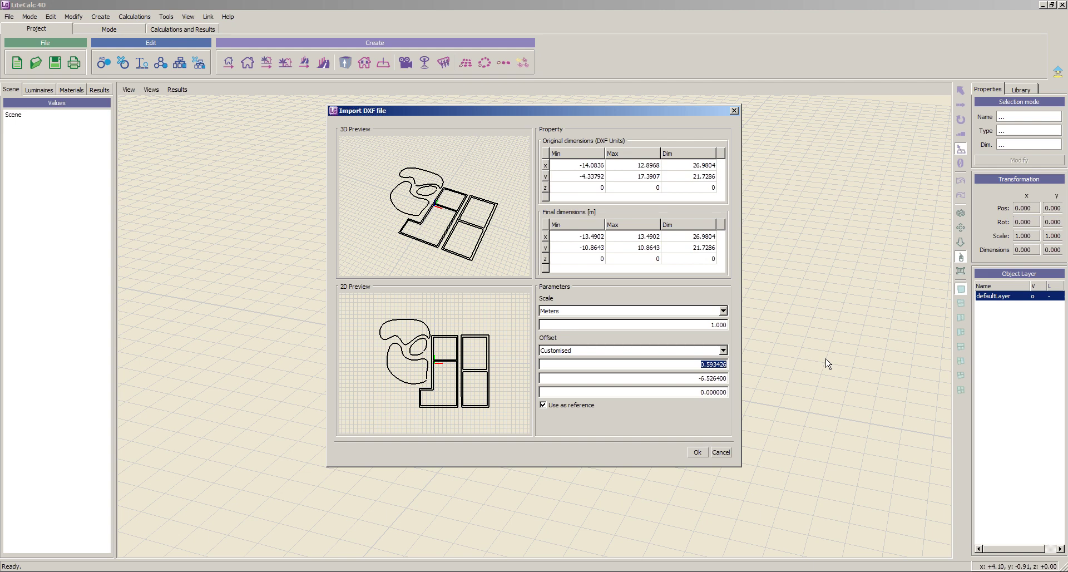
type("10")
key("Tab")
type("1")
key("Tab")
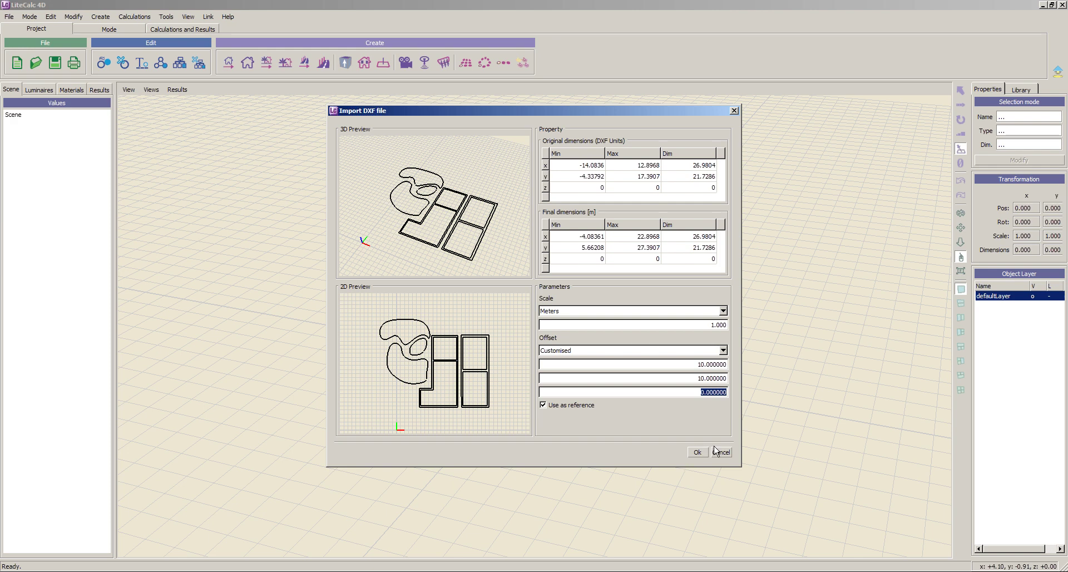
left_click(694, 452)
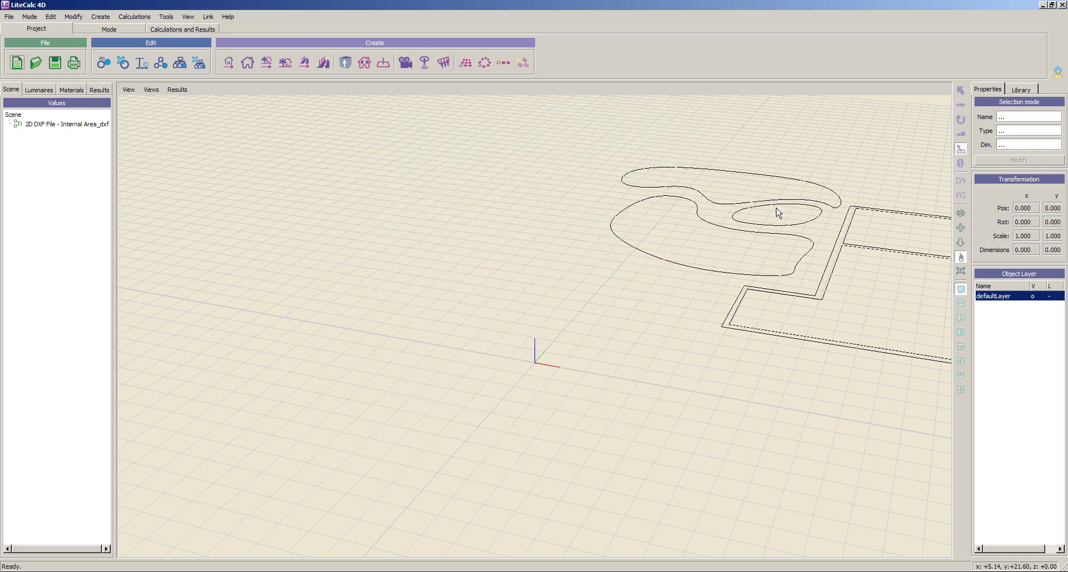
- Create an interior area along the L-shaped room's inner outline, accepting a 2.700 m room height and 0.850 m working plane
left_click_drag(839, 258, 627, 272)
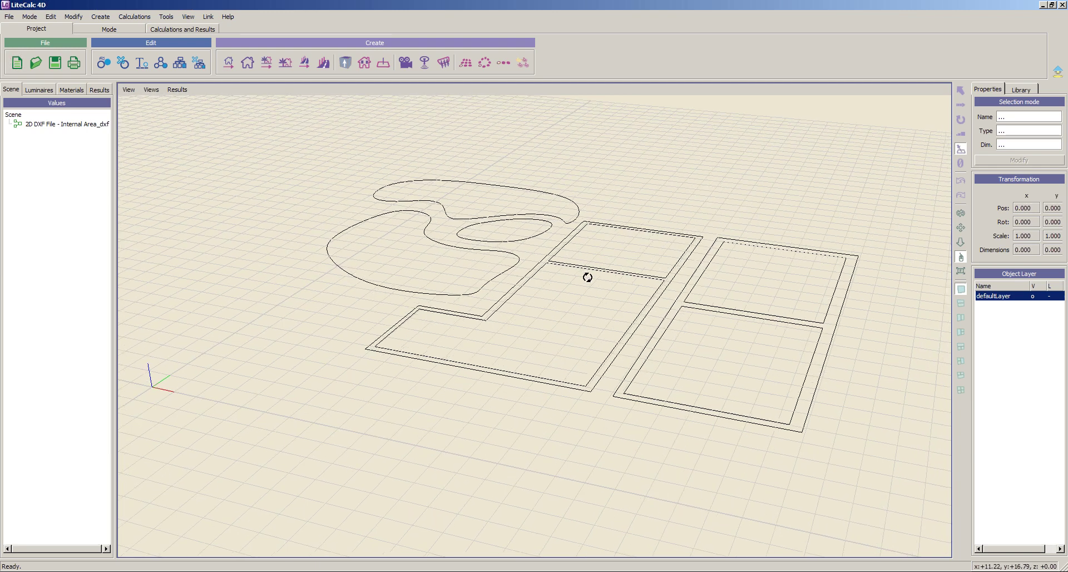
scroll(584, 274, "up", 3)
scroll(594, 312, "down", 3)
mouse_move(706, 272)
left_mouse_down()
mouse_move(642, 279)
mouse_move(656, 293)
left_mouse_up()
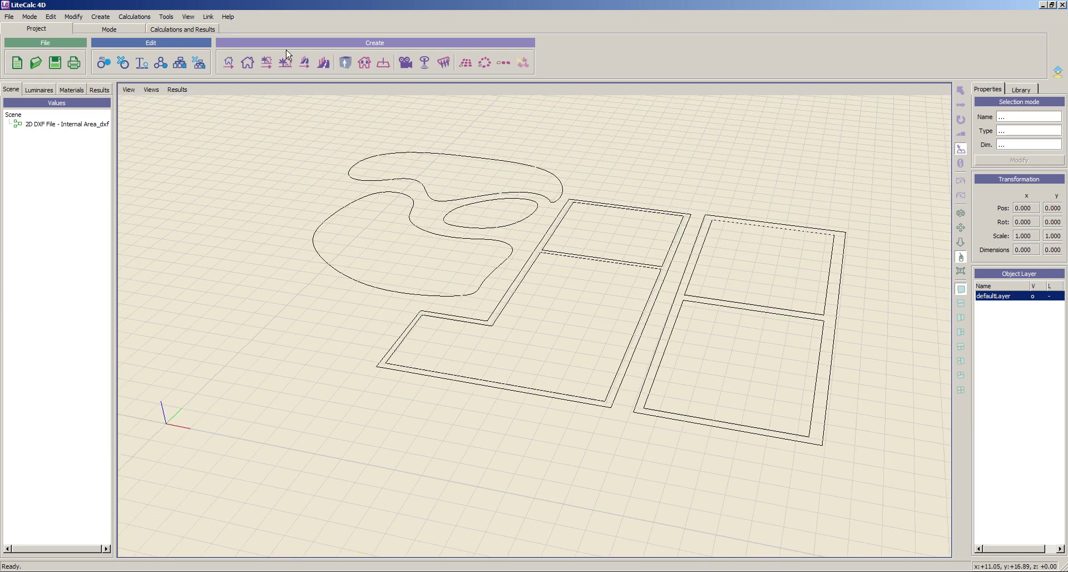
left_click(247, 63)
left_click(385, 363)
left_click(605, 400)
left_click(661, 269)
left_click(540, 252)
left_click(492, 326)
left_click(421, 315)
left_click(385, 363)
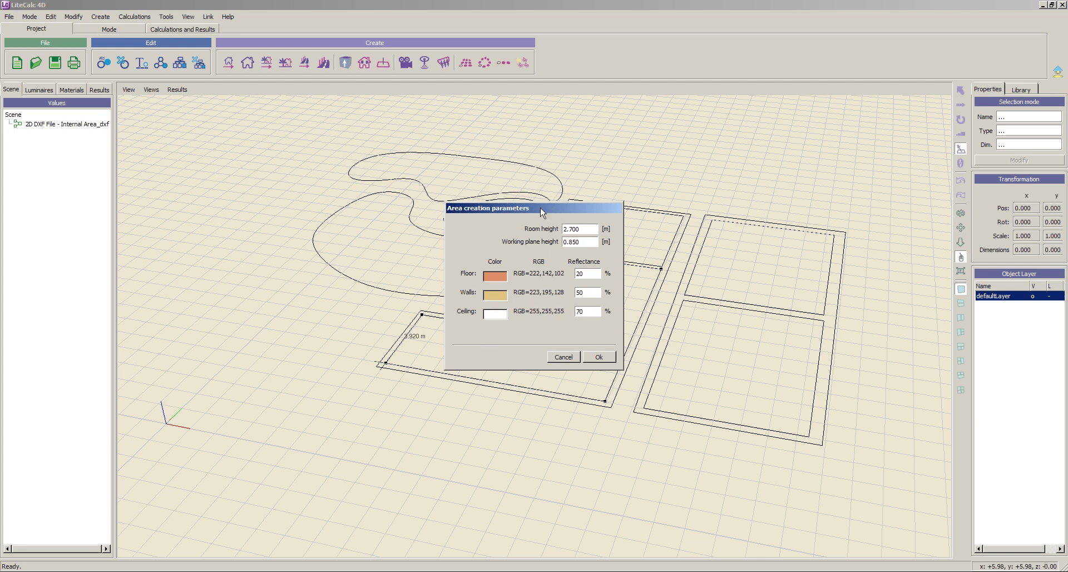
left_click_drag(542, 211, 328, 155)
left_click(386, 301)
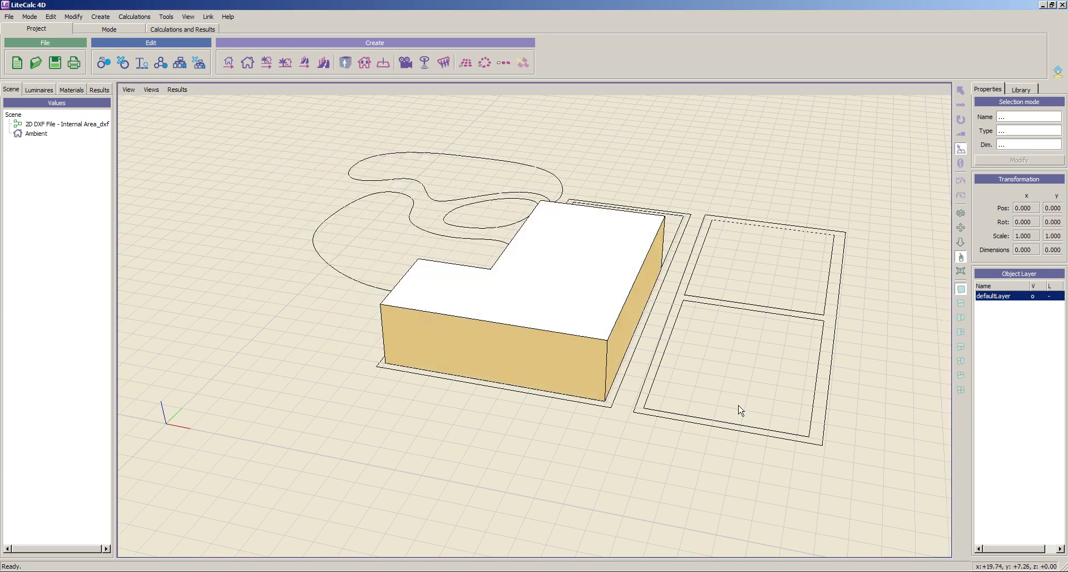
- Start a new project without saving the current one, and create a single-carriageway road with AVENUE 50W luminaires using the wizard's proposed settings
middle_click_drag(558, 388, 811, 430)
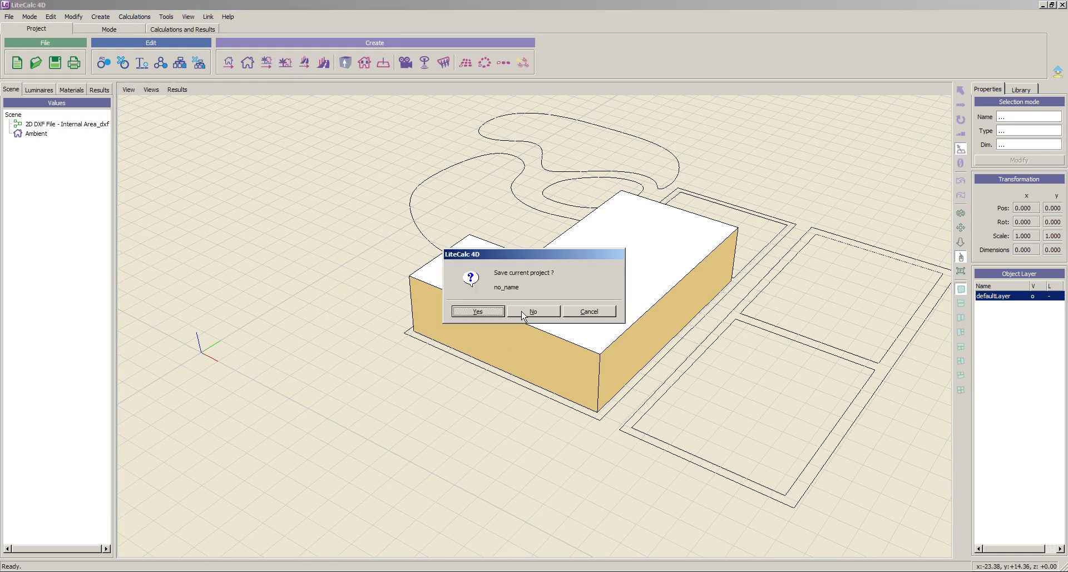
left_click(523, 313)
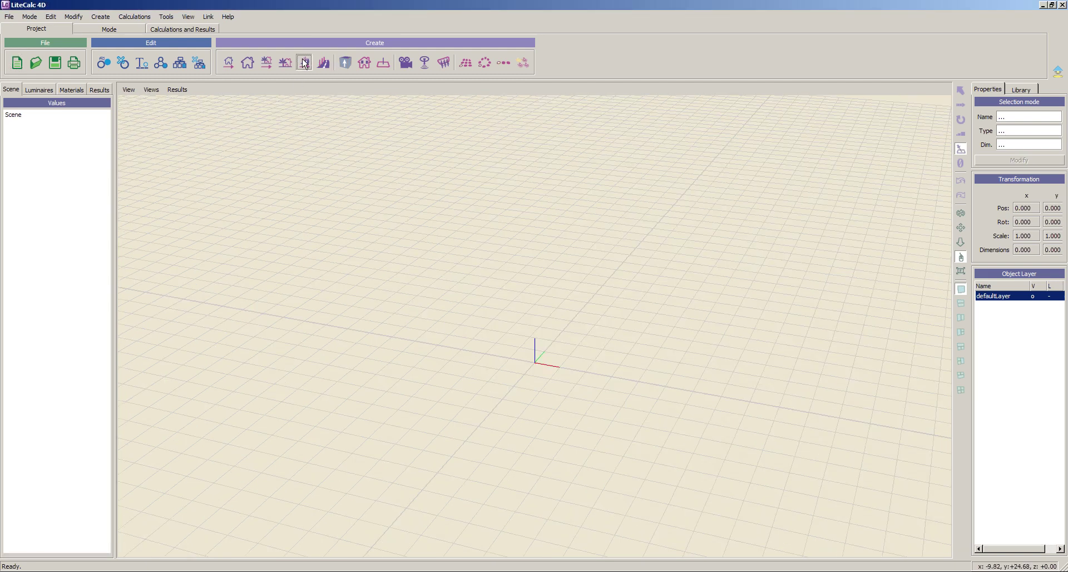
left_click(305, 62)
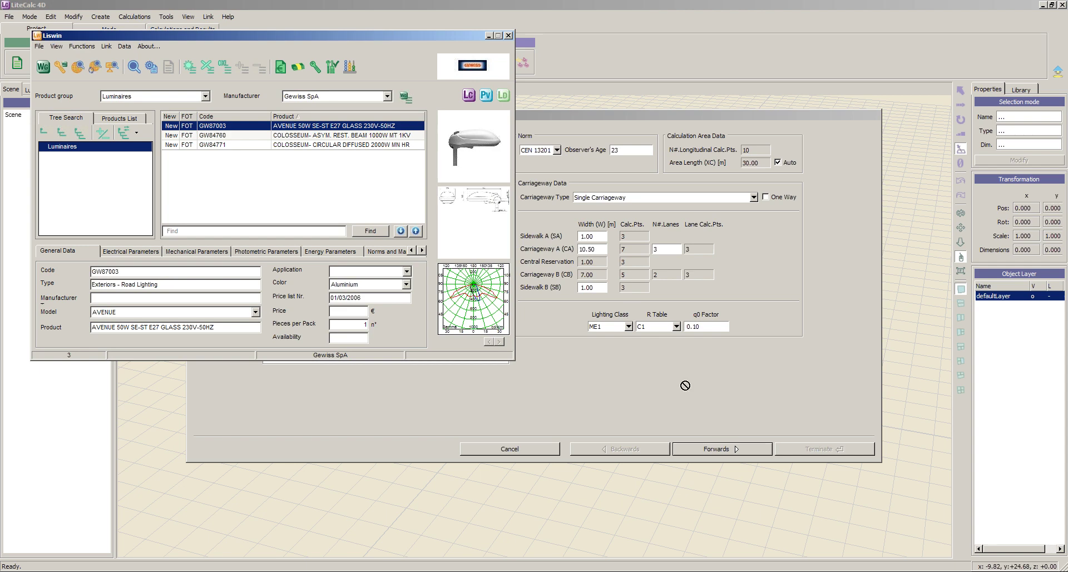
left_click(723, 449)
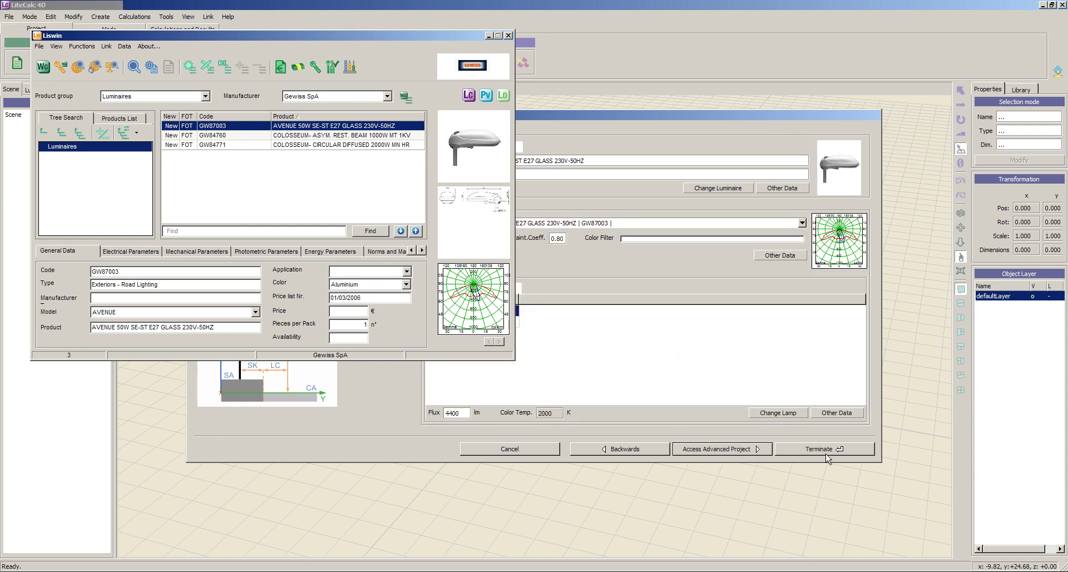
left_click(823, 449)
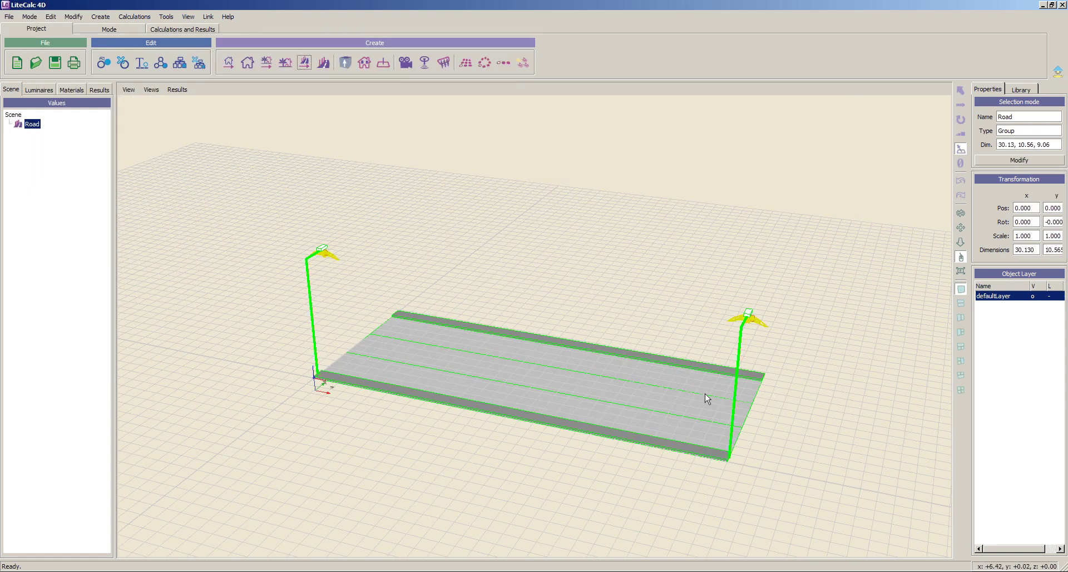
- Run the road lighting calculation for the direct component, and close the results summary to view the calculated road
left_click(134, 16)
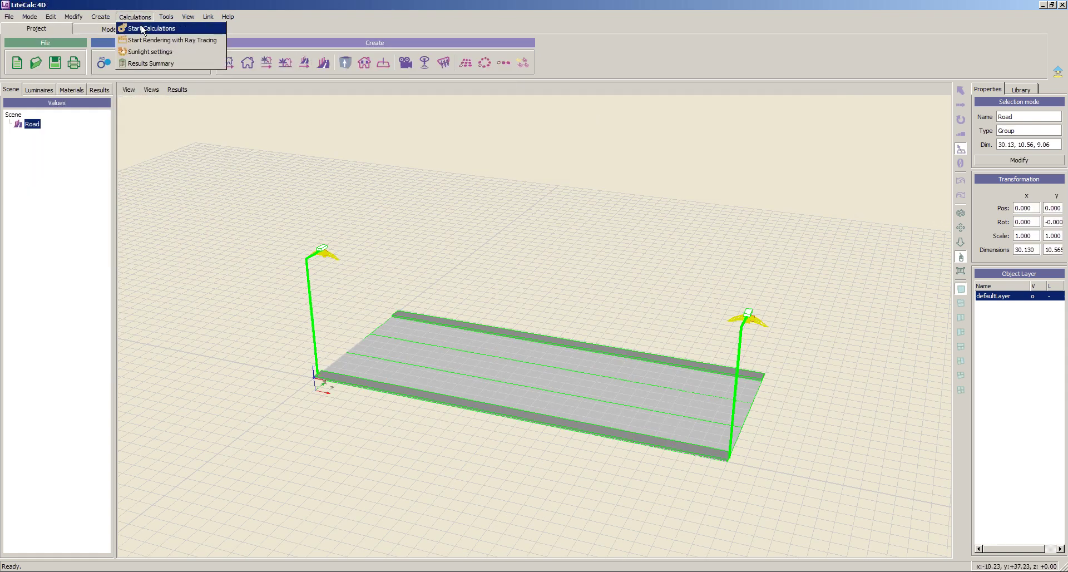
left_click(140, 26)
left_click(367, 468)
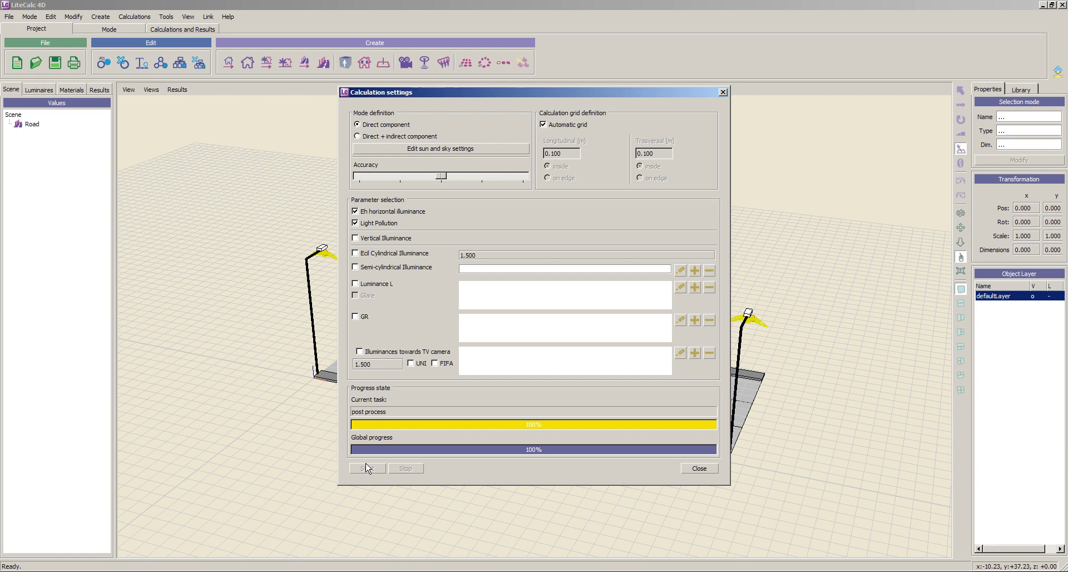
left_click(700, 468)
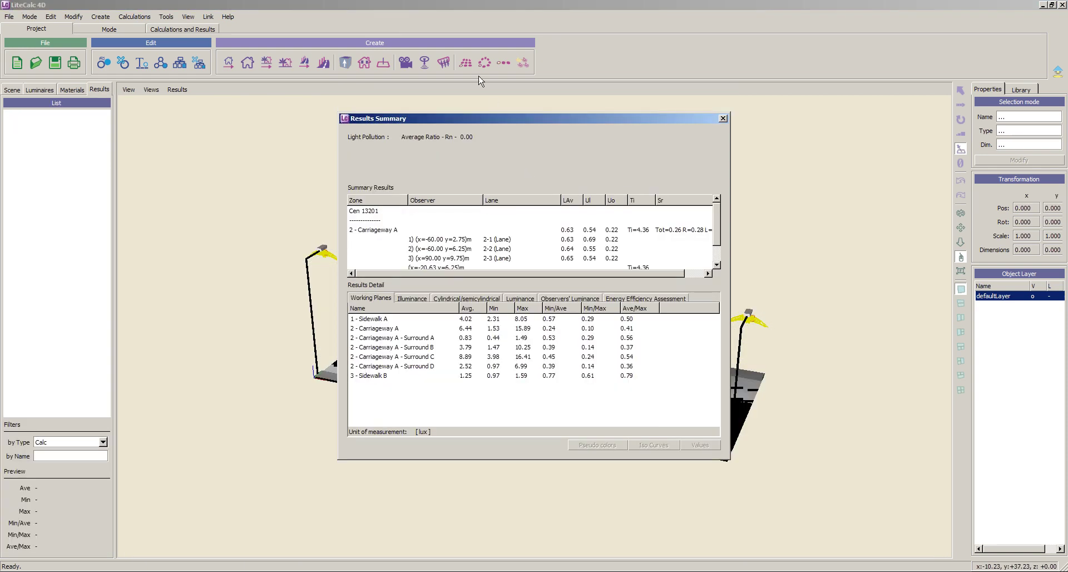
left_click(722, 119)
left_click_drag(479, 355, 507, 318)
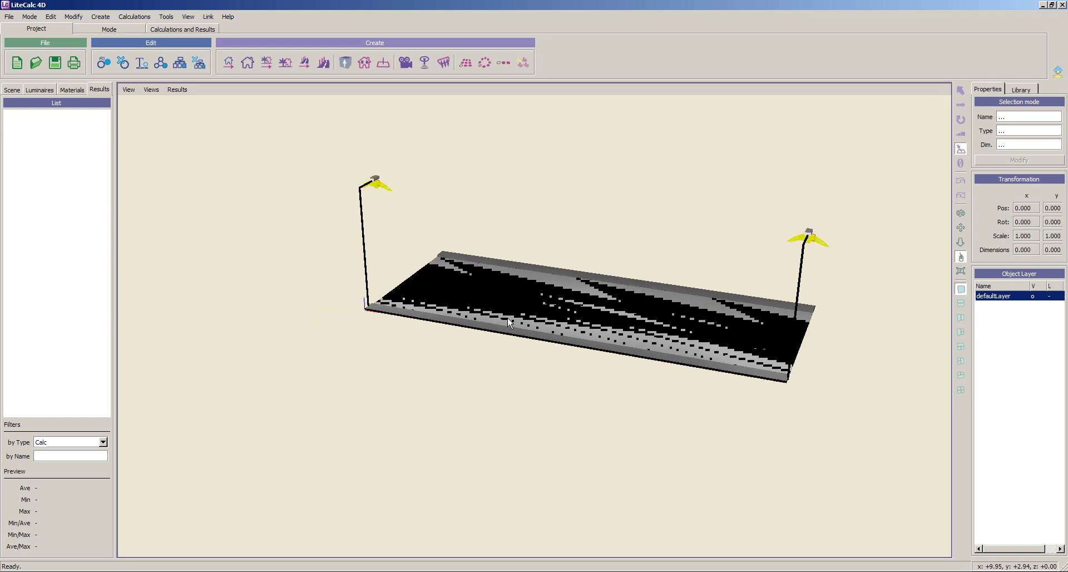
- Save the project as Webinar 110713.prj in the Progetto Portogruaro folder
left_click(10, 17)
left_click(25, 65)
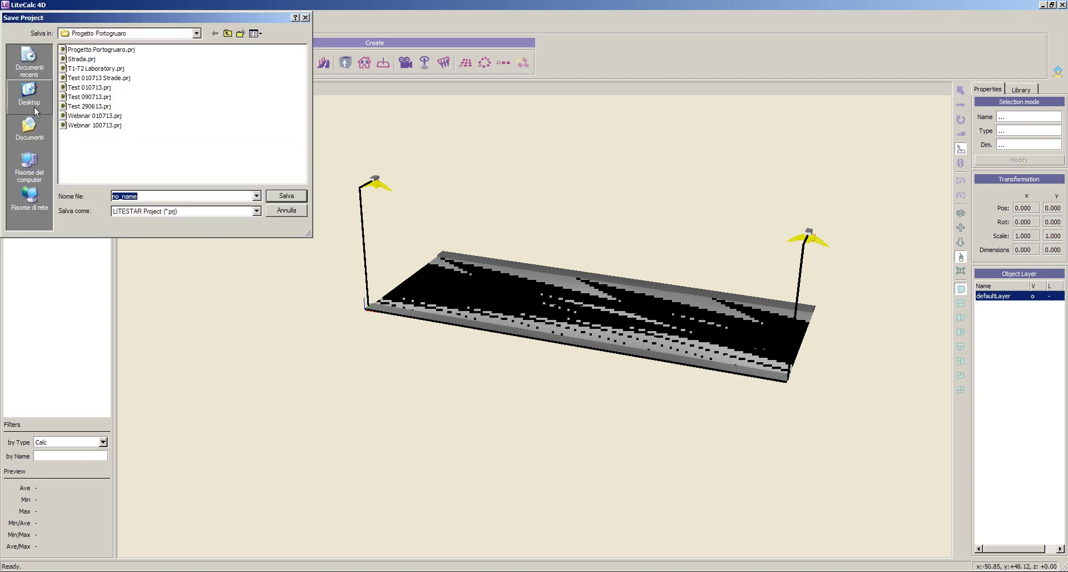
left_click(83, 128)
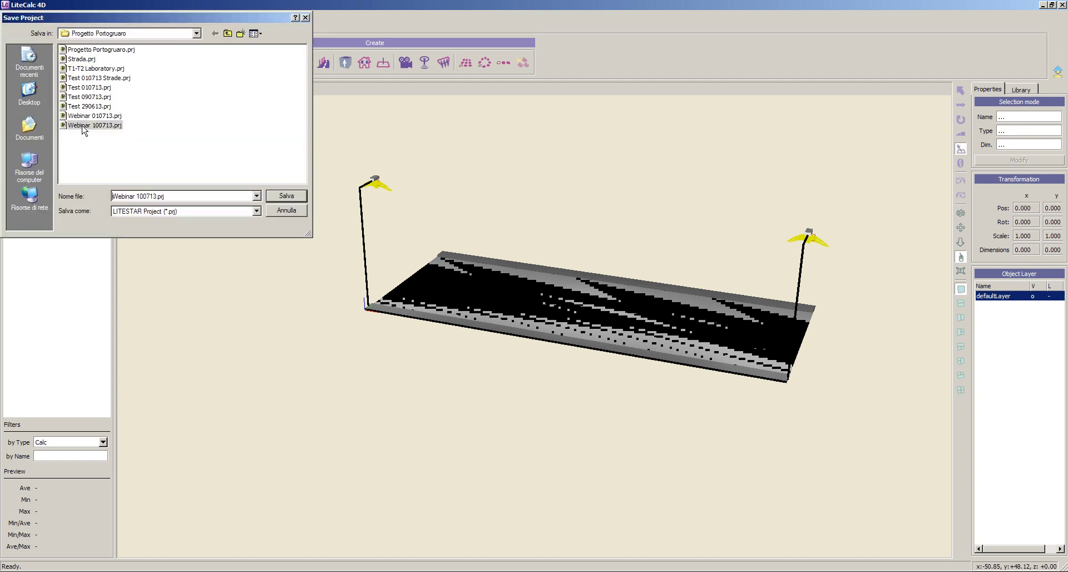
left_click(140, 197)
key("End")
key("BackSpace")
type("1")
left_click(288, 198)
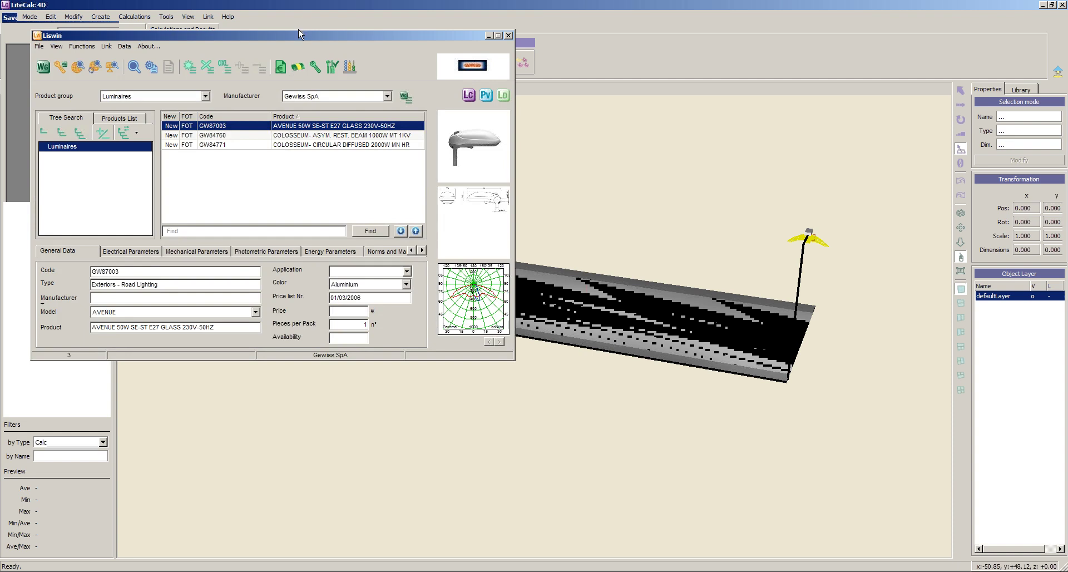
- Switch to Liswin and open its Computo module, placing the windows in the middle of the screen
left_click_drag(298, 38, 315, 47)
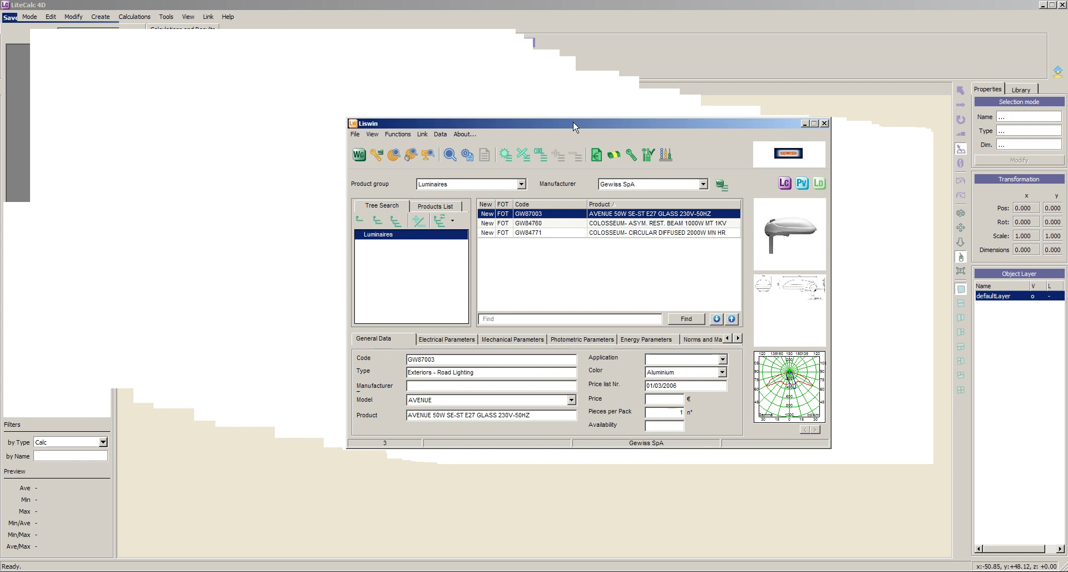
left_click_drag(573, 127, 545, 119)
left_click(643, 153)
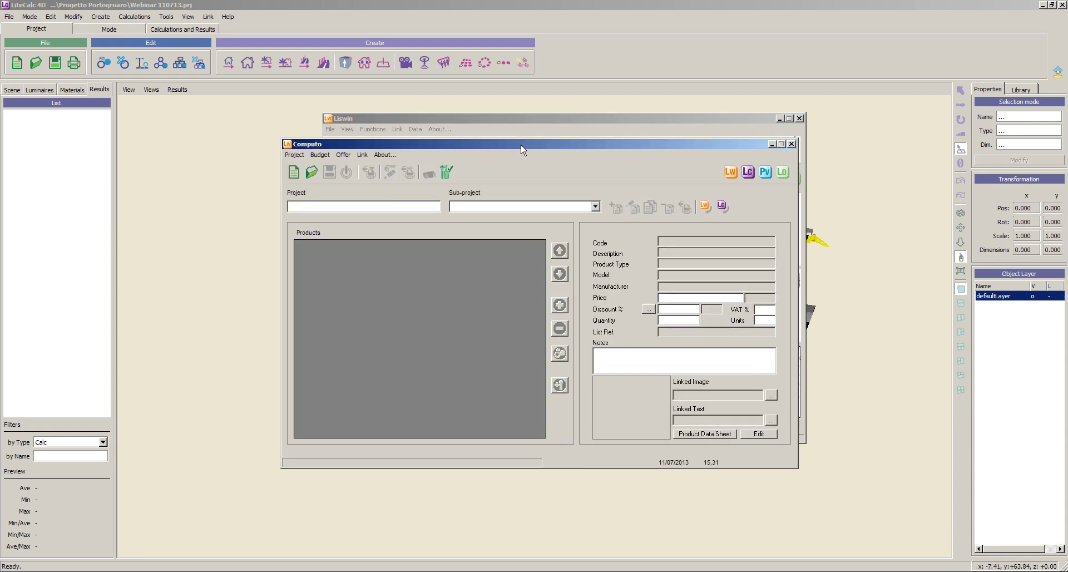
left_click_drag(512, 145, 544, 151)
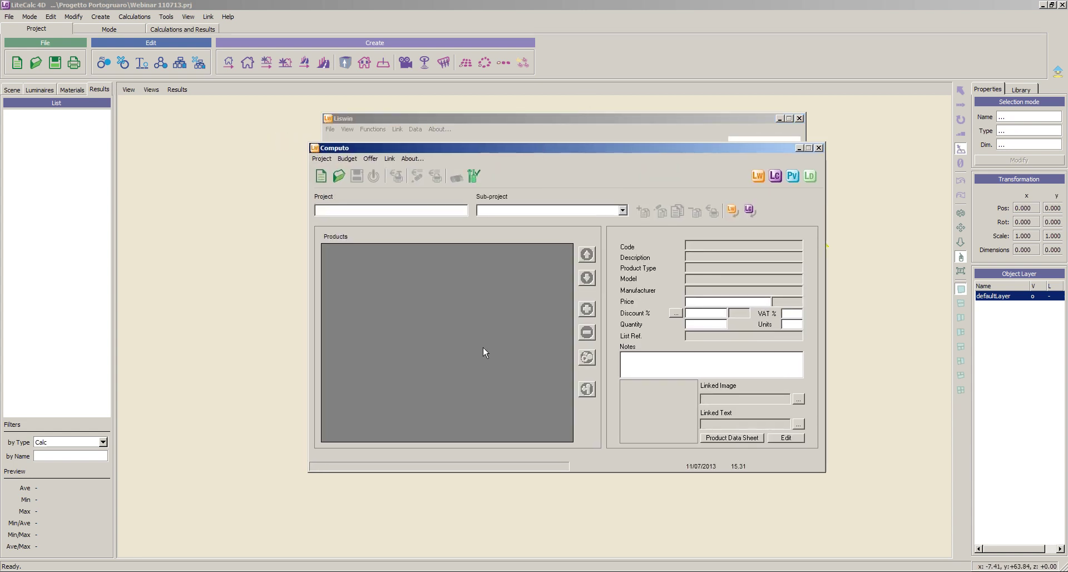
- Create a new Computo project named 1234 and add a sub-project to it
left_click(321, 176)
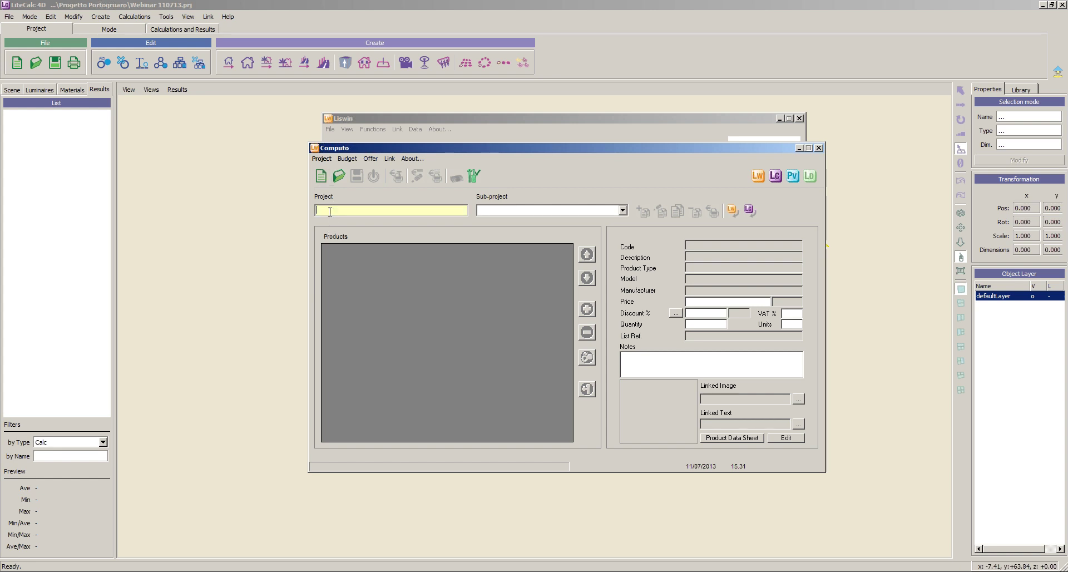
type("1234")
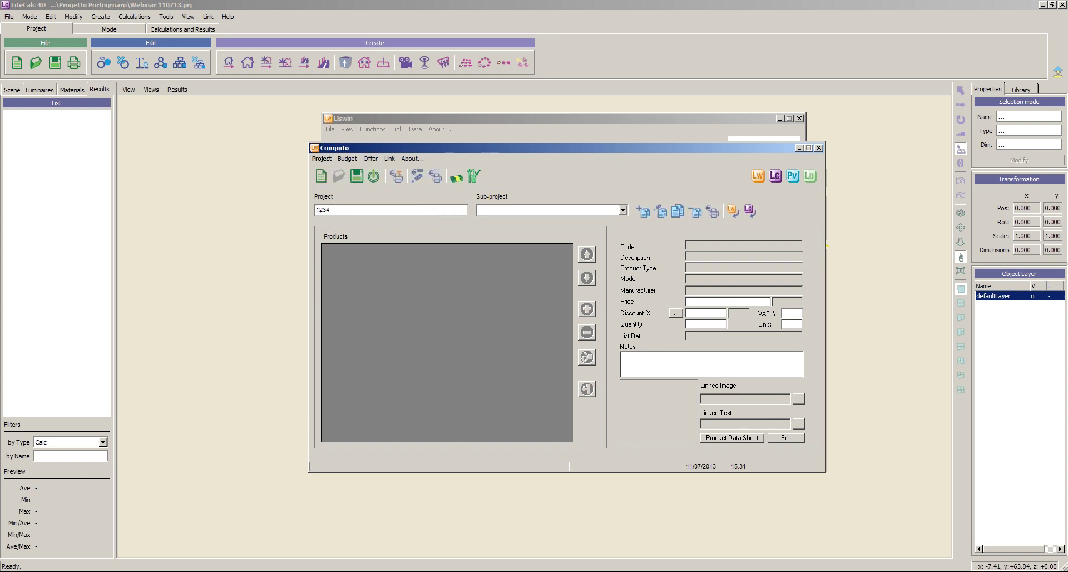
key("Tab")
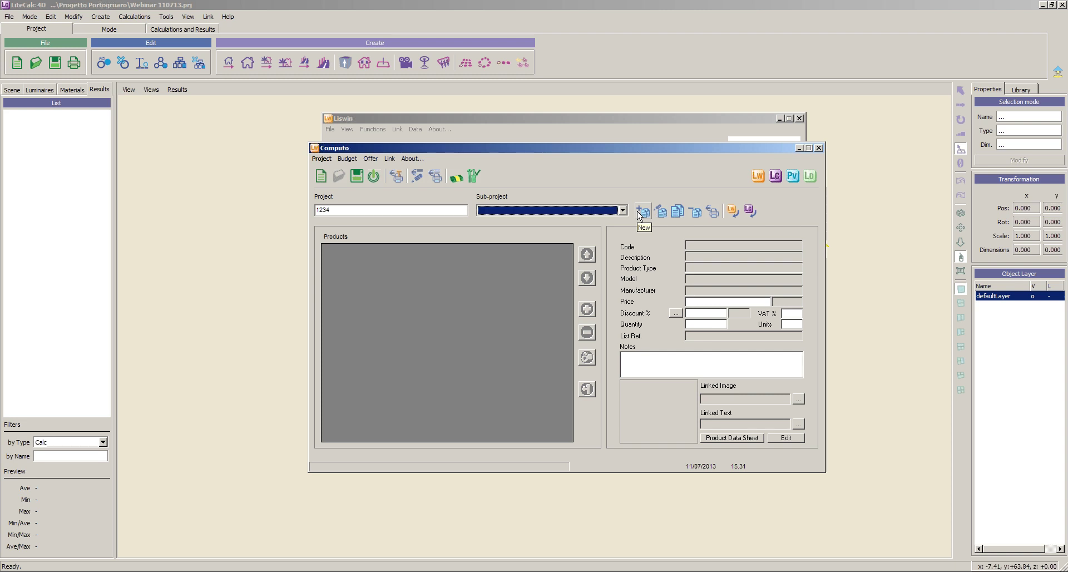
left_click(640, 212)
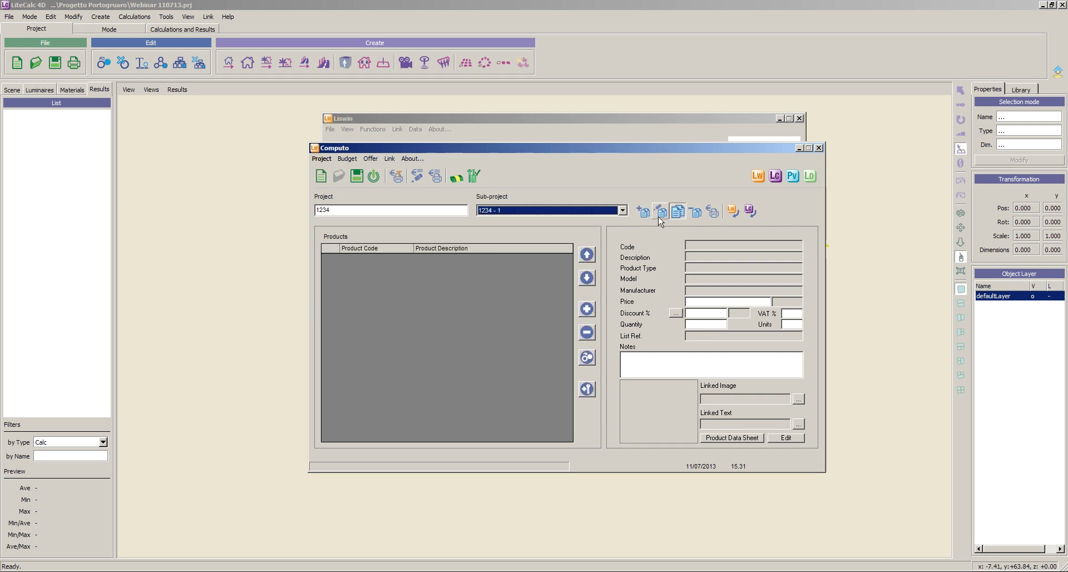
- Import the LiteCalc products from Webinar 110713.xml into the sub-project, summing all quantities, and open the GW87003 quantity for editing
left_click(749, 212)
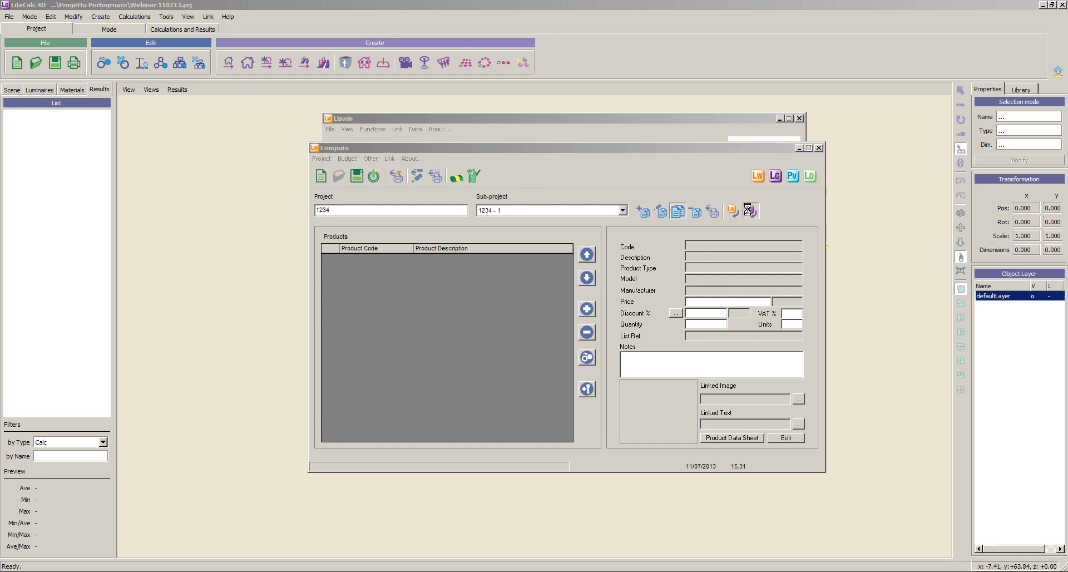
left_click(409, 209)
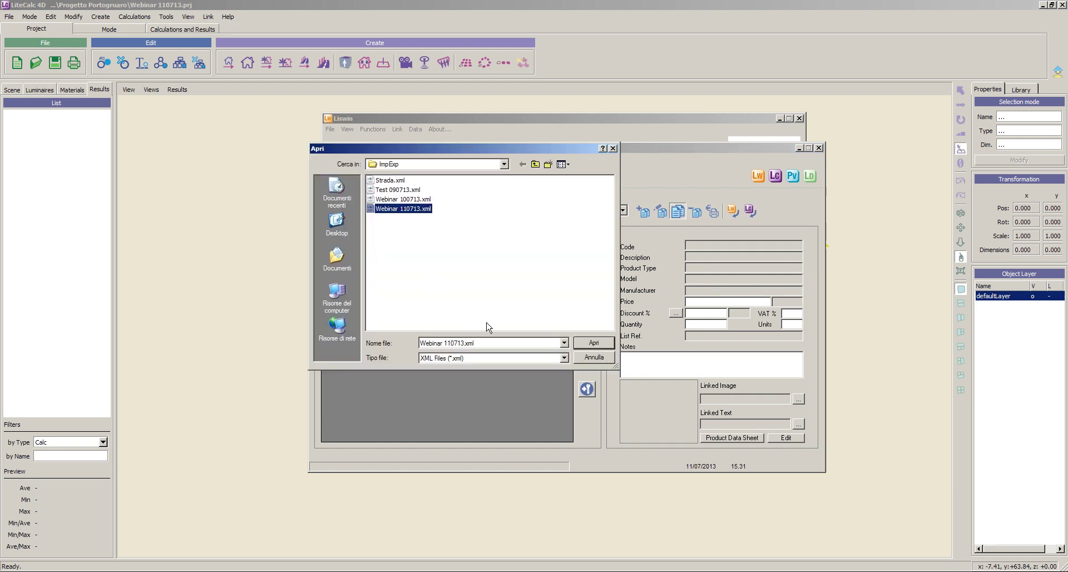
left_click(593, 343)
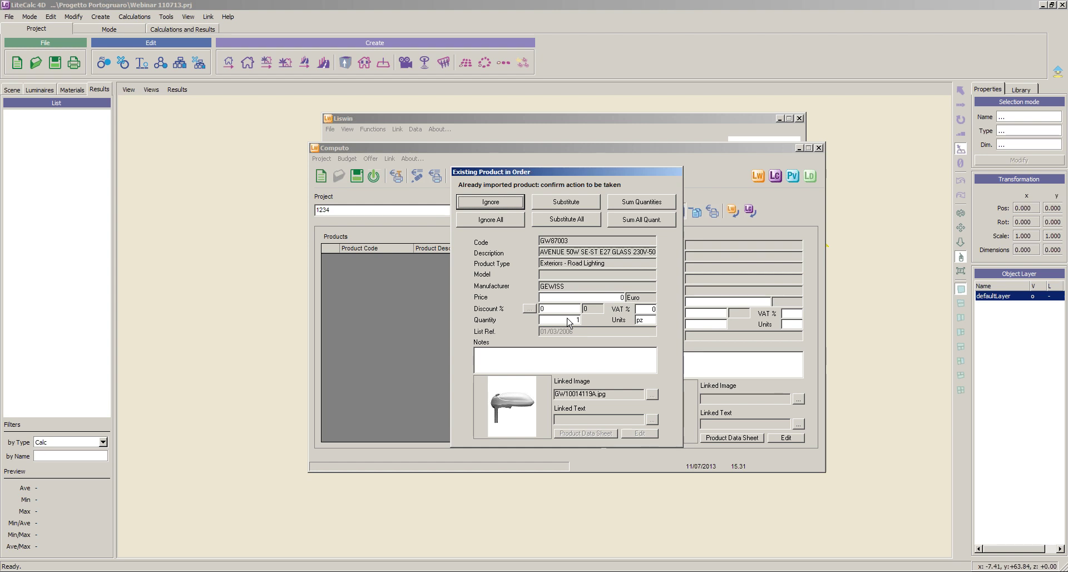
left_click(633, 221)
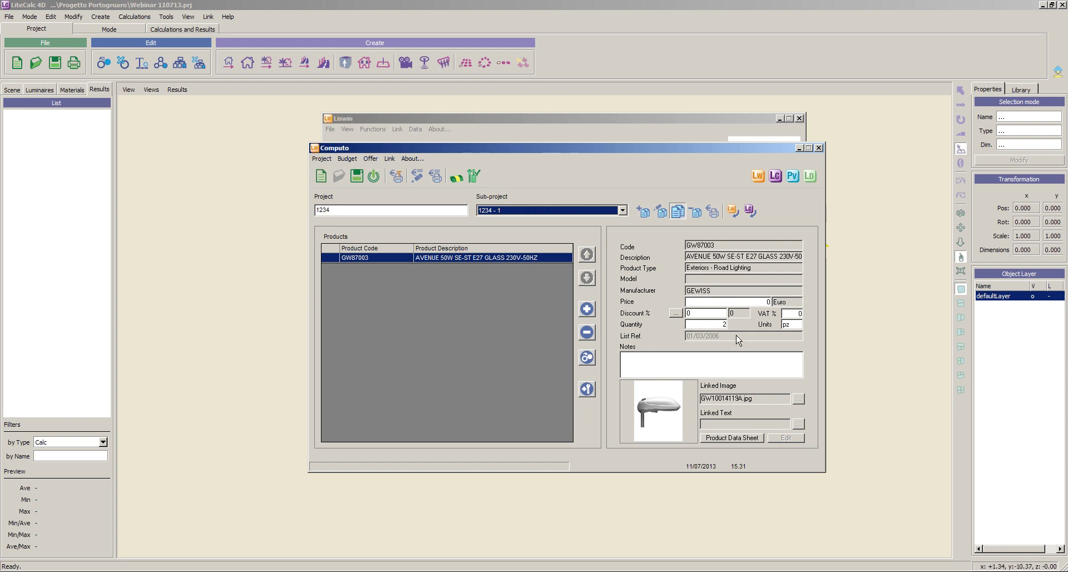
left_click(722, 324)
type("3")
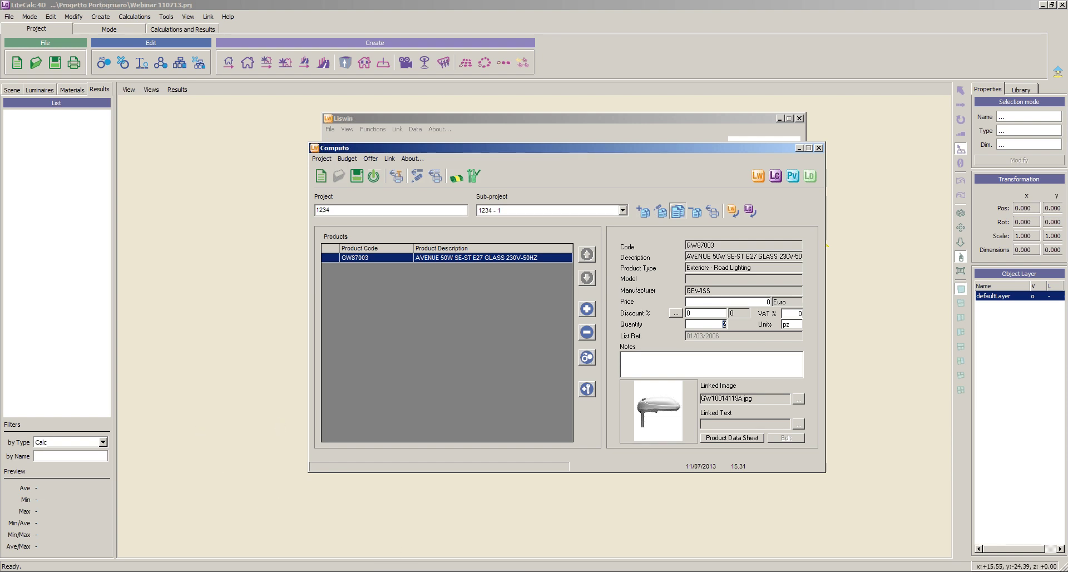
- Switch back to Liswin and clear all products from its products list
key("alt+Tab")
left_click(409, 203)
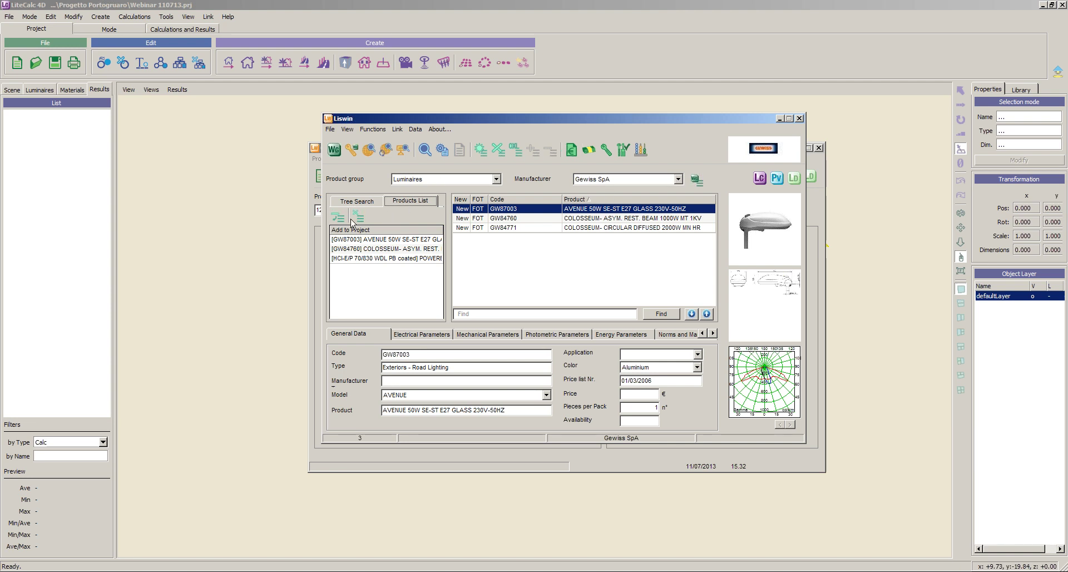
left_click(356, 217)
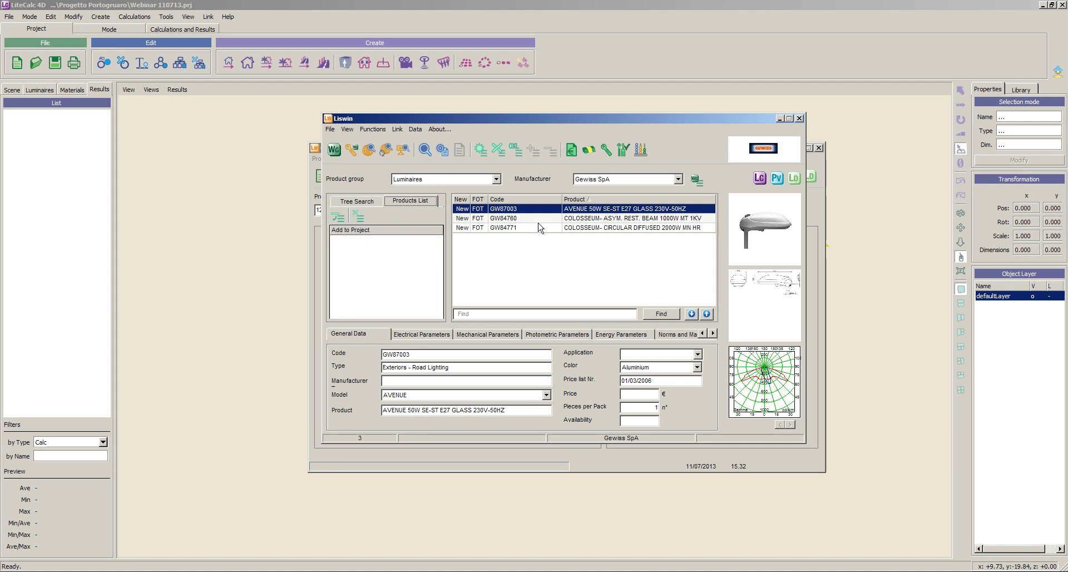
- Add the Gewiss luminaire GW84760 (COLOSSEUM asymmetric 1000W) to the products list
left_click(546, 219)
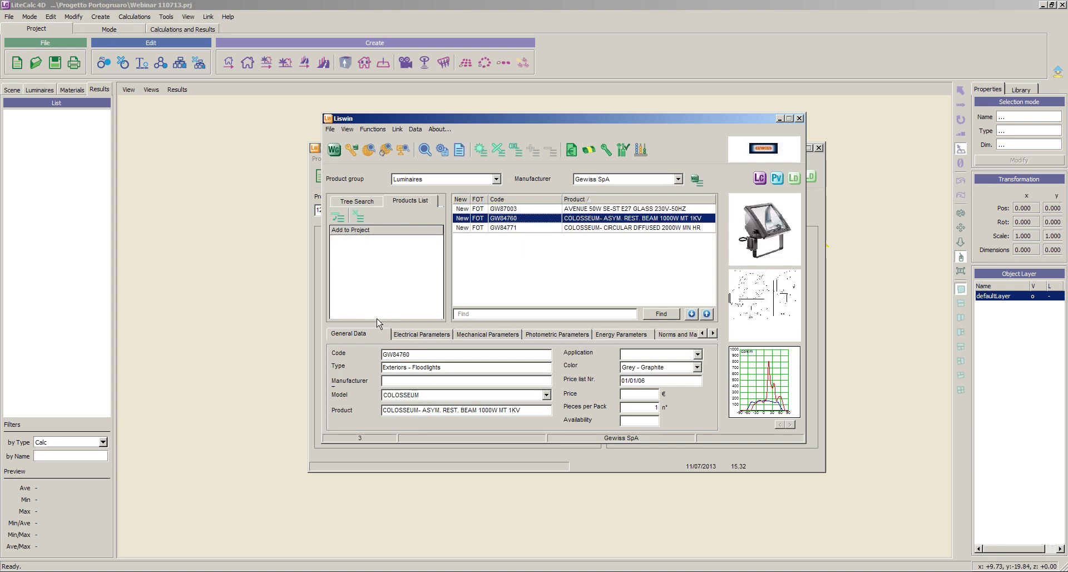
right_click(616, 221)
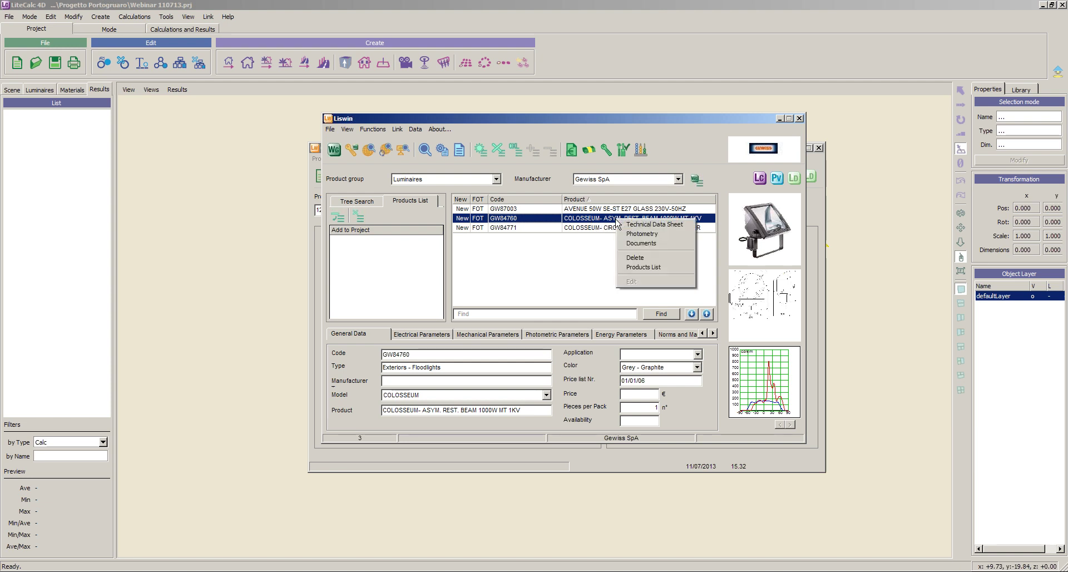
left_click(626, 267)
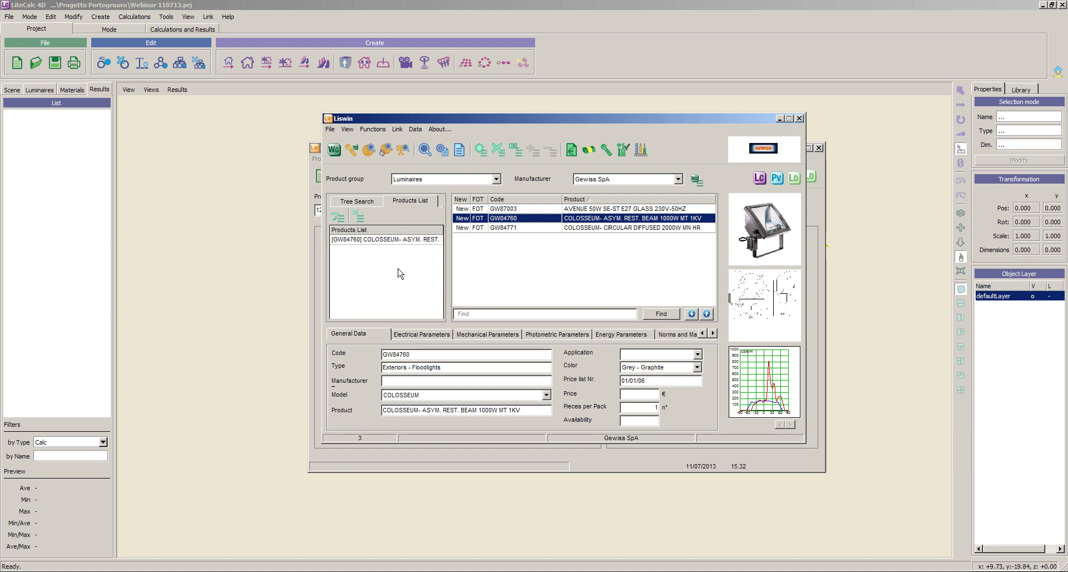
- Change the product group to Lamps from Osram and add the POWERBALL lamp HCI-E/P 70/830 WDL PB coated to the products list
left_click(496, 179)
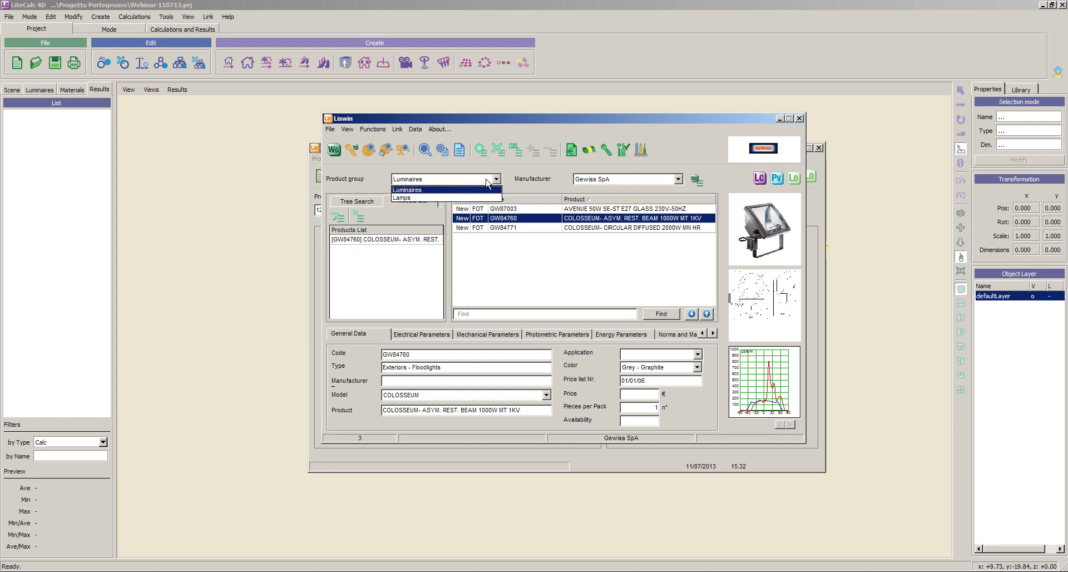
left_click(408, 189)
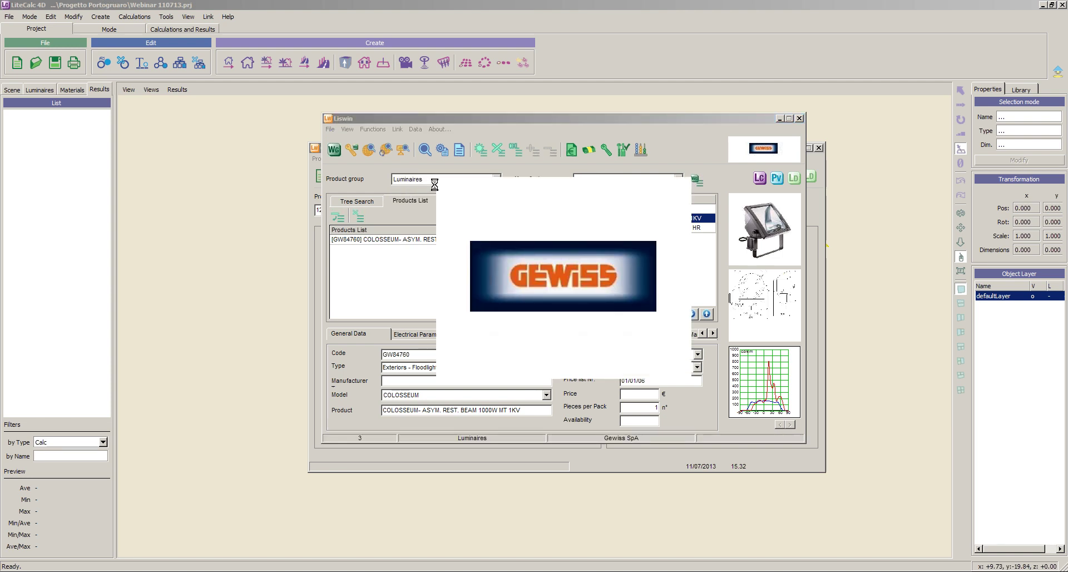
left_click(497, 179)
left_click(473, 192)
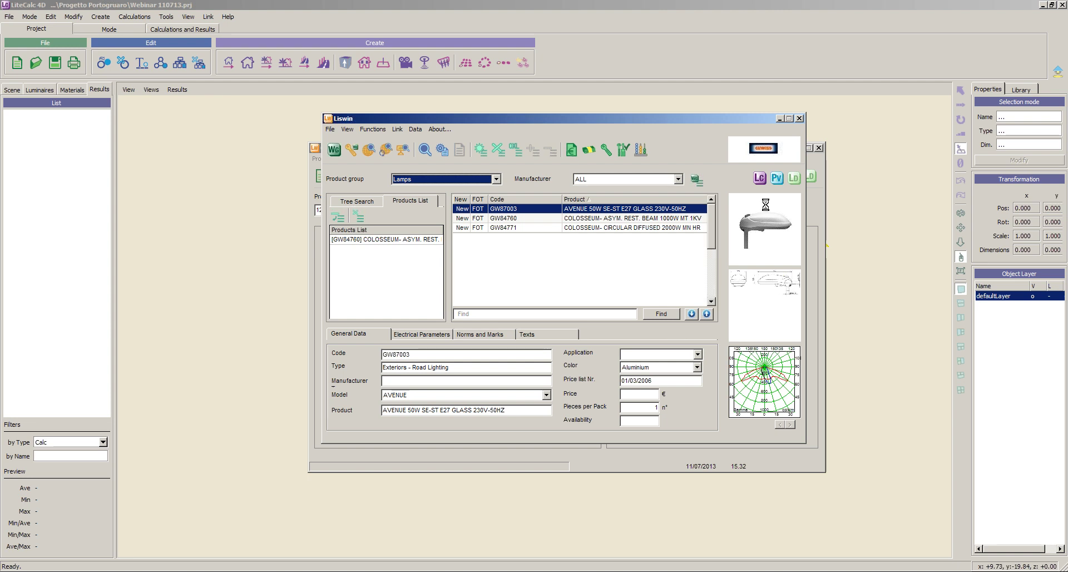
left_click(589, 178)
left_click(588, 208)
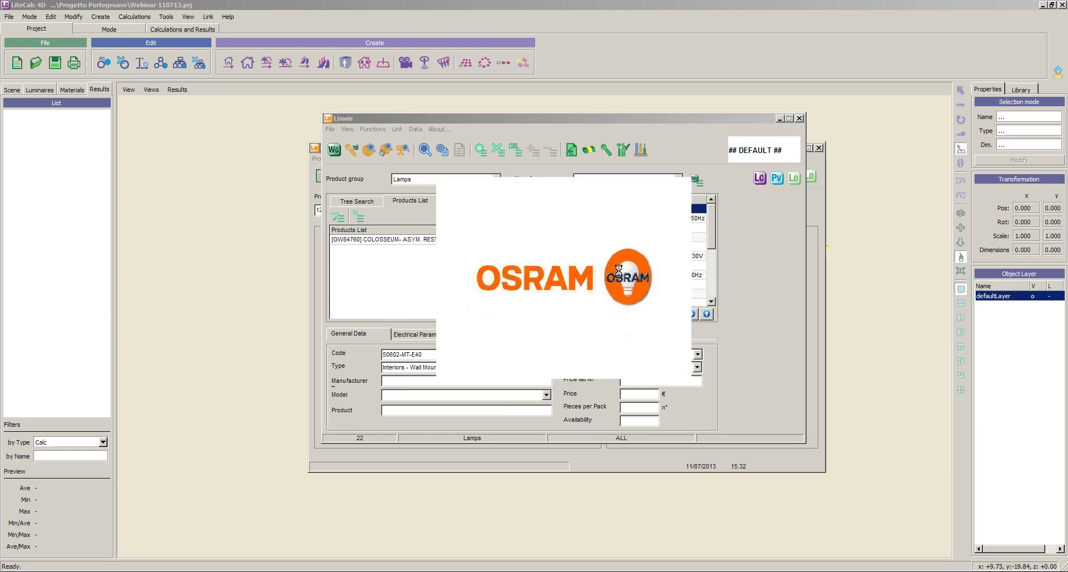
left_click(586, 276)
right_click(586, 274)
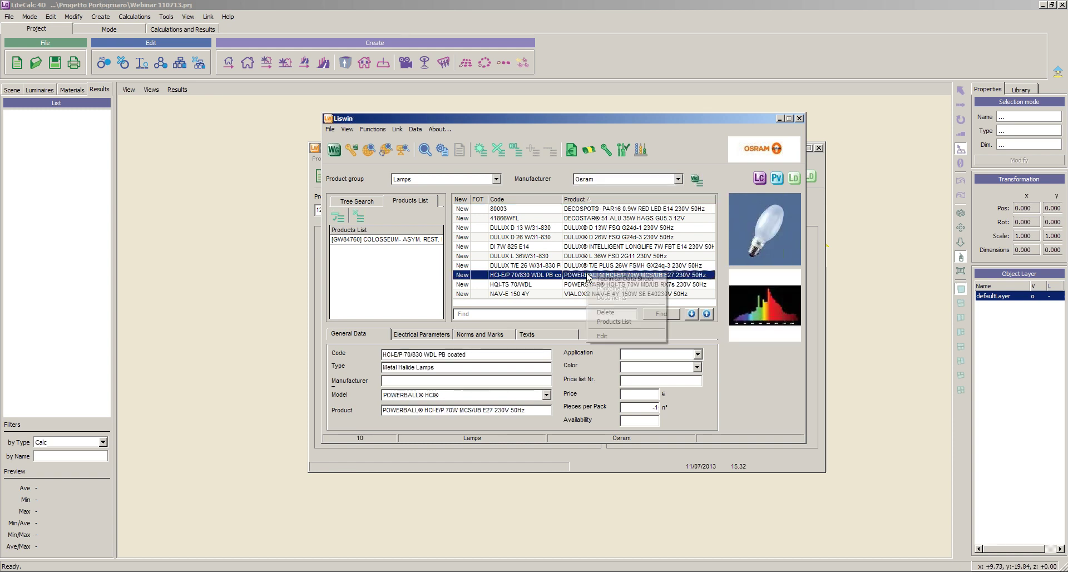
left_click(608, 323)
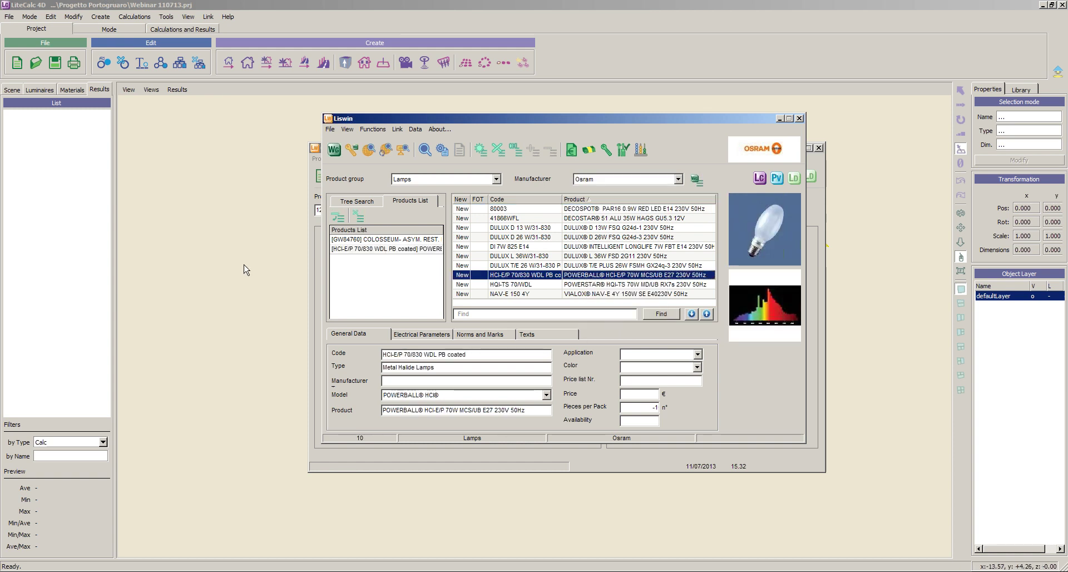
- Return to Computo, import the Liswin products list into sub-project 1234 - 1, and check the details of the imported items
left_click(319, 334)
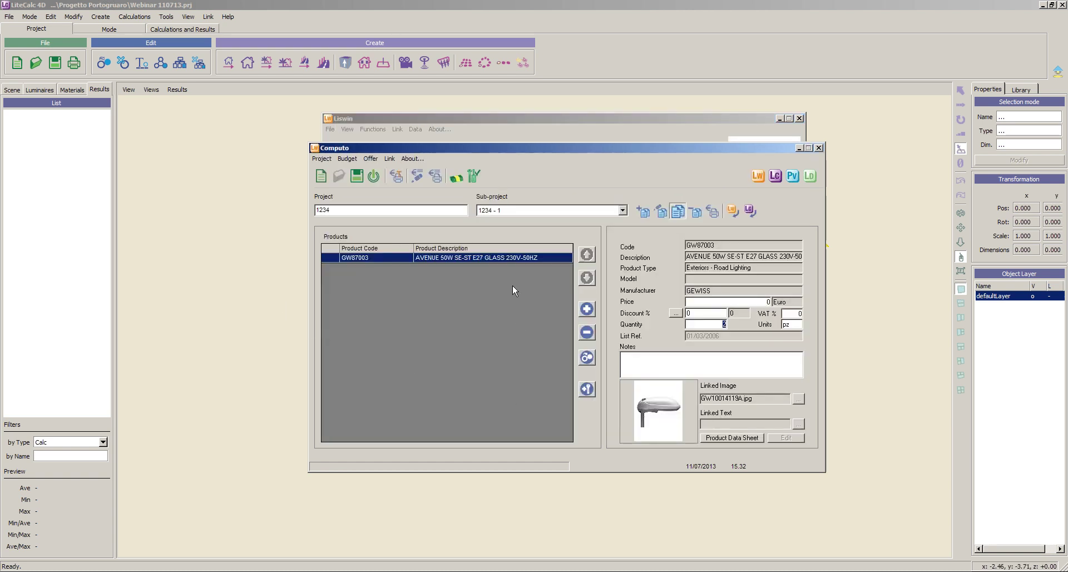
left_click(732, 210)
left_click(427, 267)
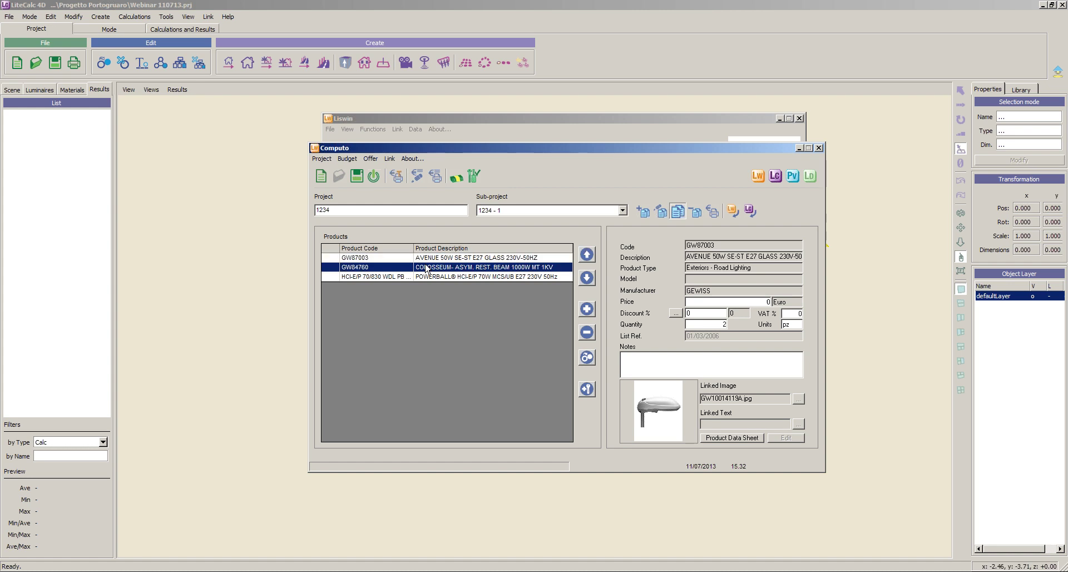
left_click(427, 277)
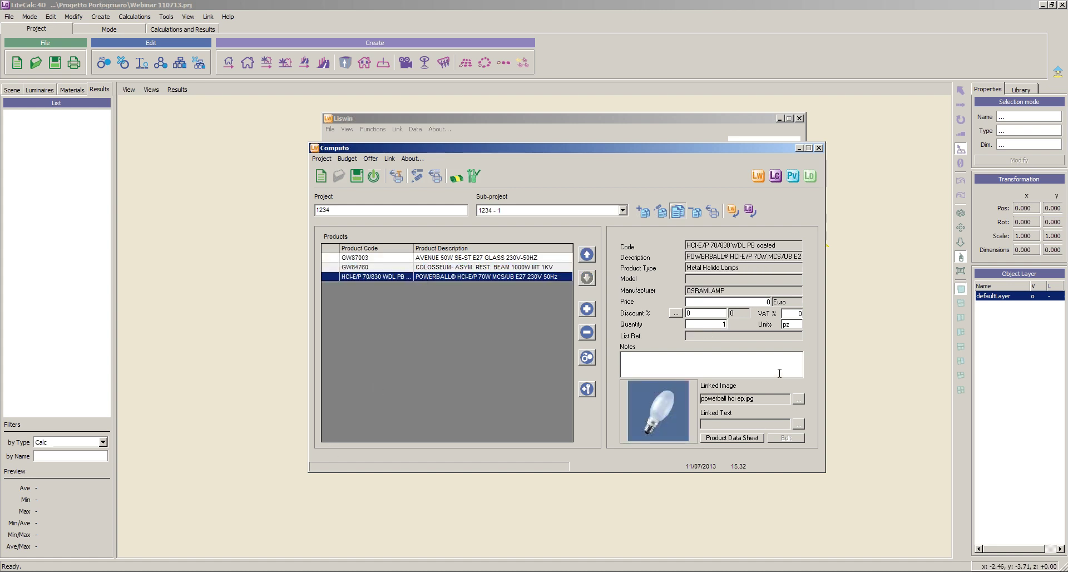
- Preview the sub-project's budget document, moving its window aside to review the three products, and close it
left_click(713, 213)
left_click_drag(567, 164, 485, 71)
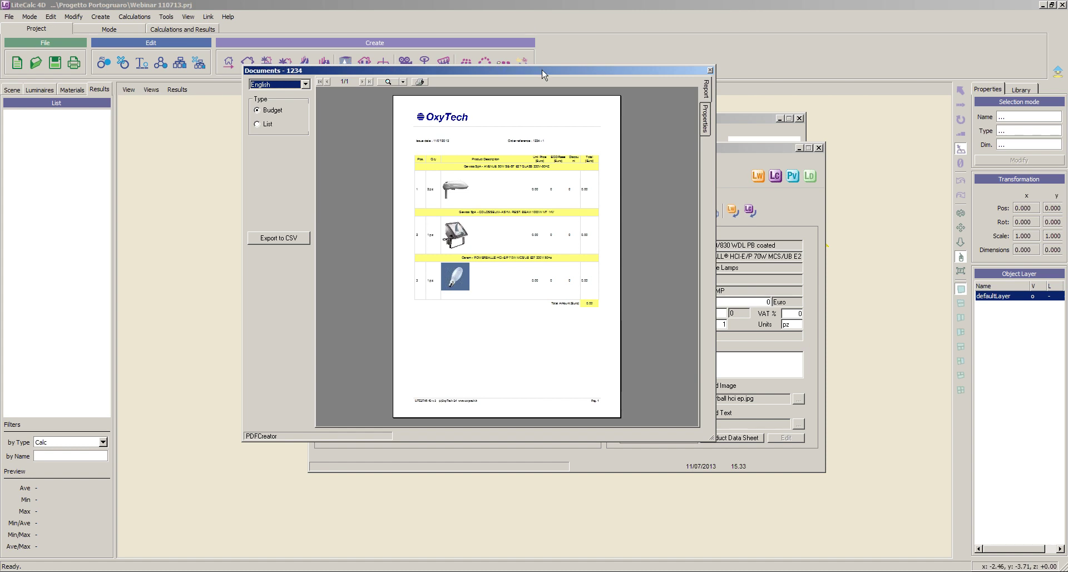
left_click_drag(538, 73, 414, 55)
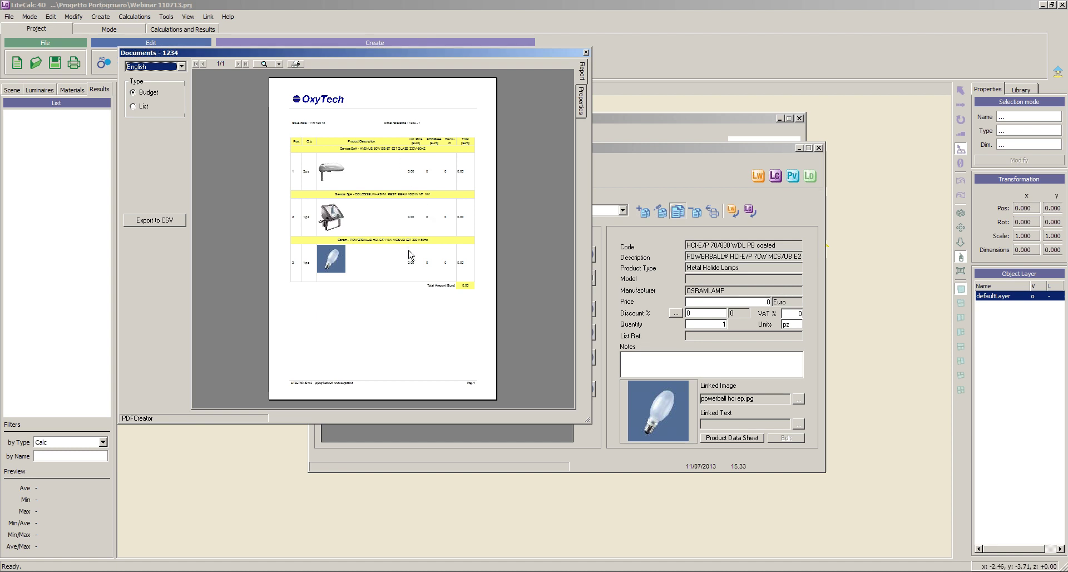
left_click(586, 53)
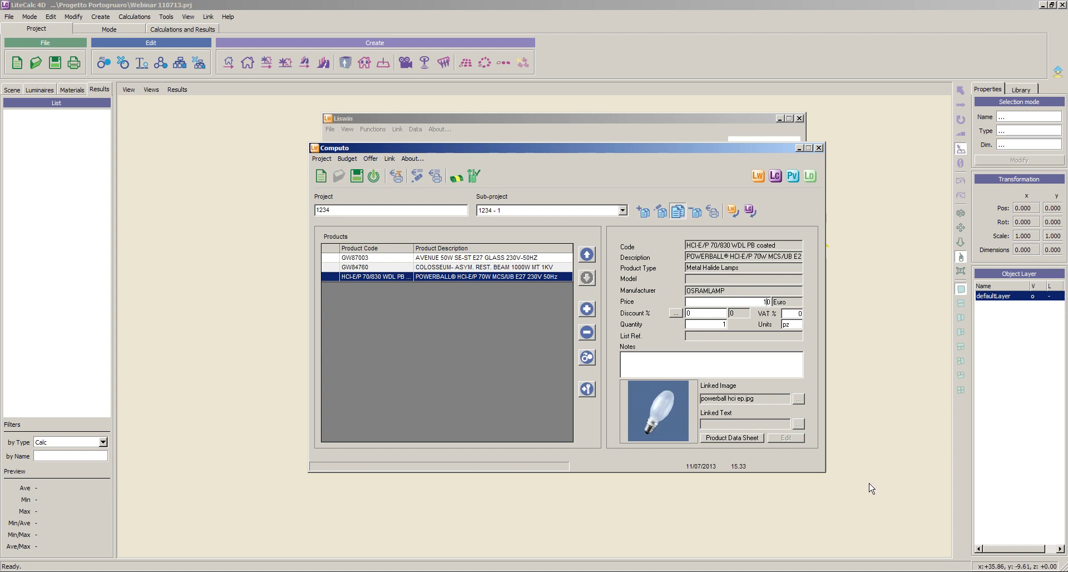
- Set the product prices to 150 Euro for the HCI-E/P lamp, 250 Euro for GW84760 and 210 Euro for GW87003
left_click(474, 269)
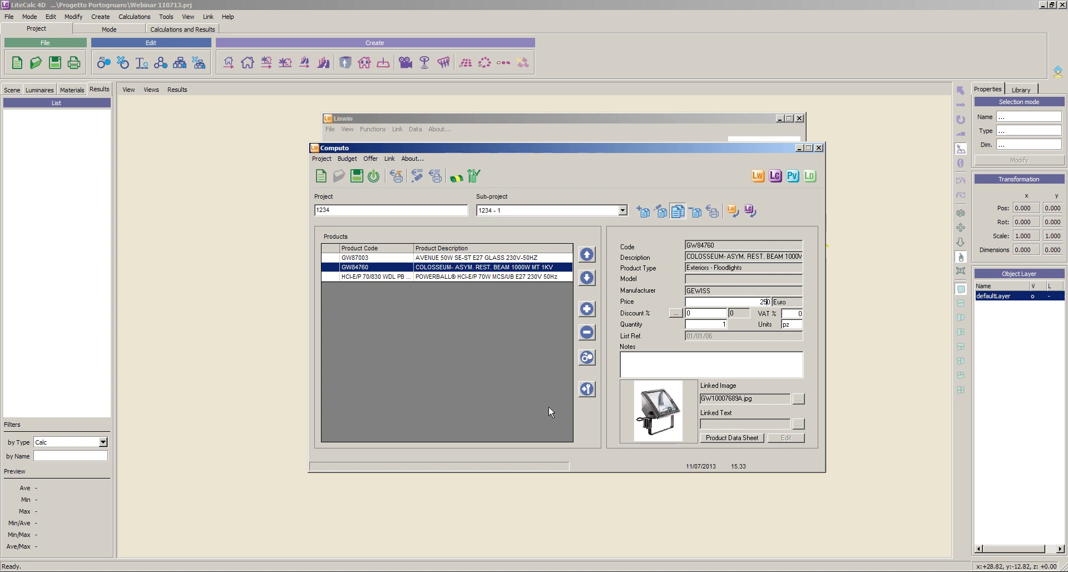
left_click(433, 258)
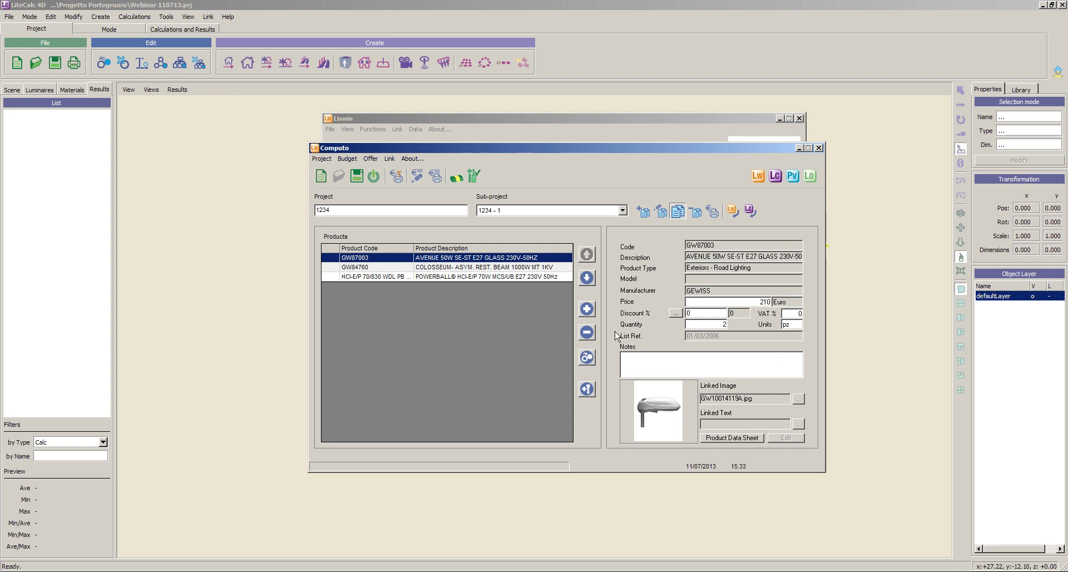
key("Tab")
- Preview the budget document in an enlarged window to check the unit prices and total amount, and close it
left_click(712, 211)
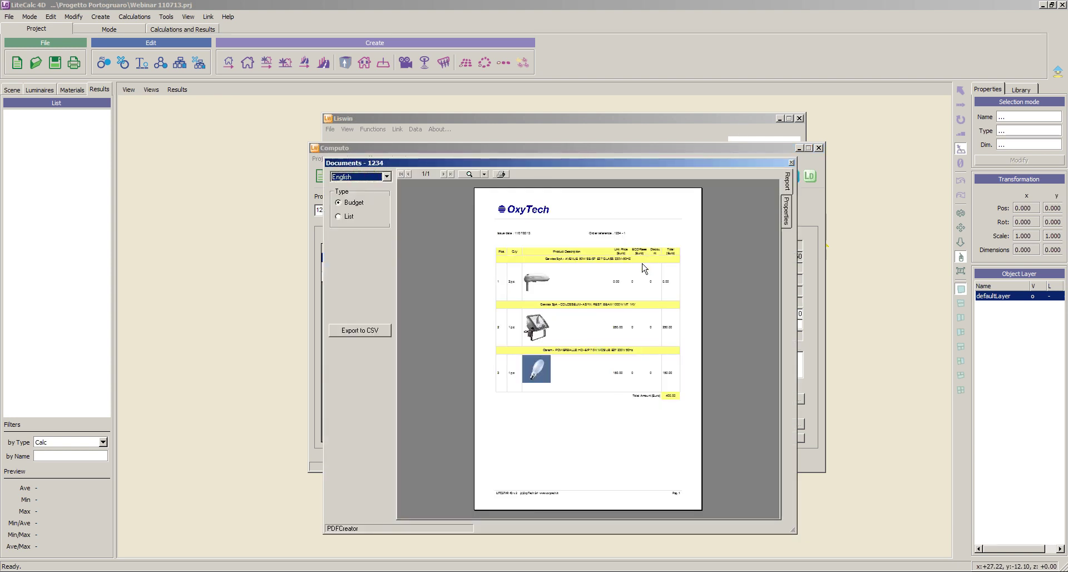
left_click_drag(603, 156, 604, 2)
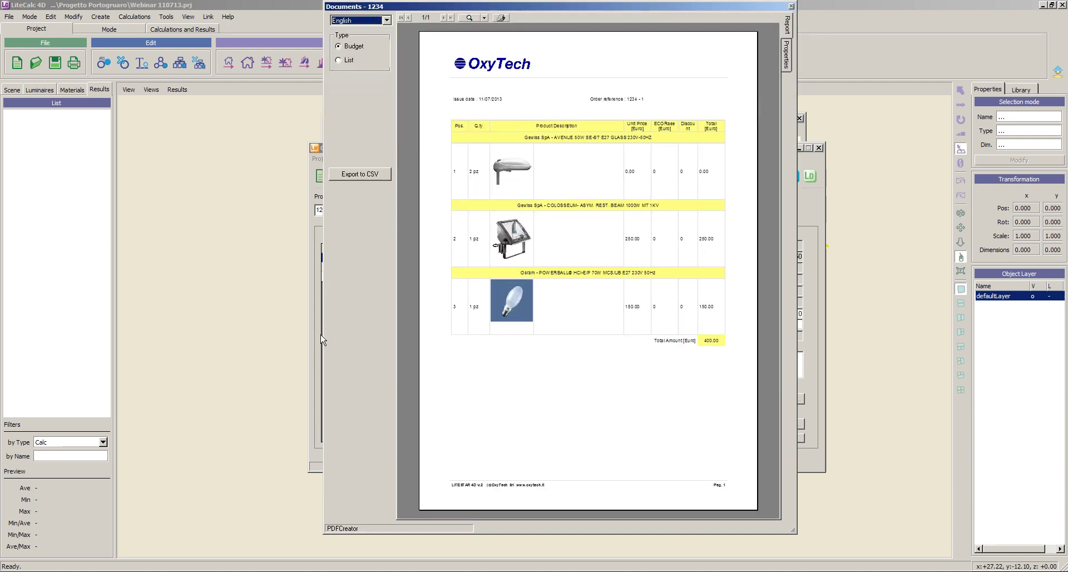
left_click_drag(324, 334, 170, 335)
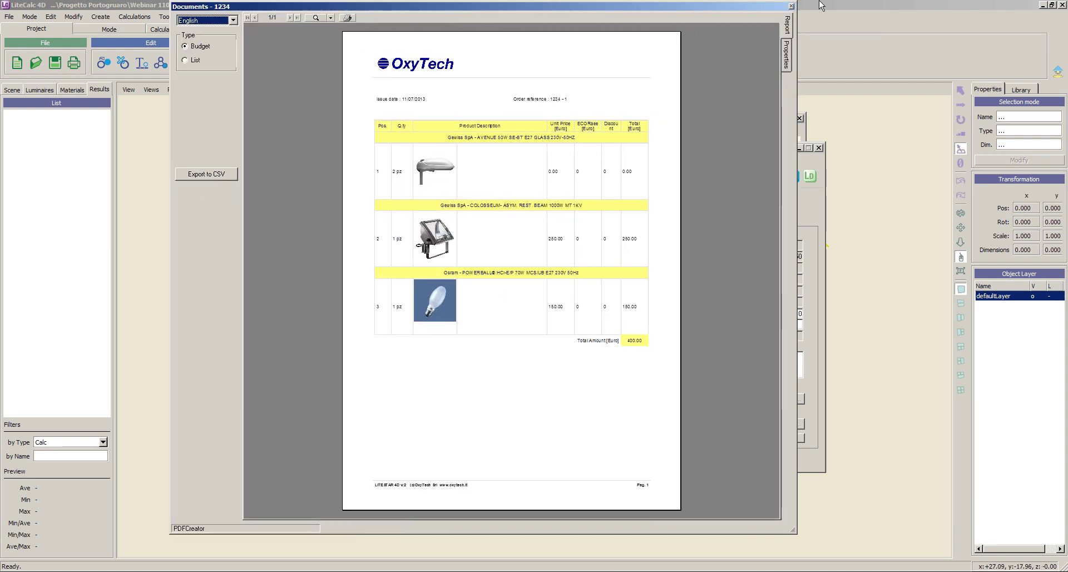
left_click(791, 7)
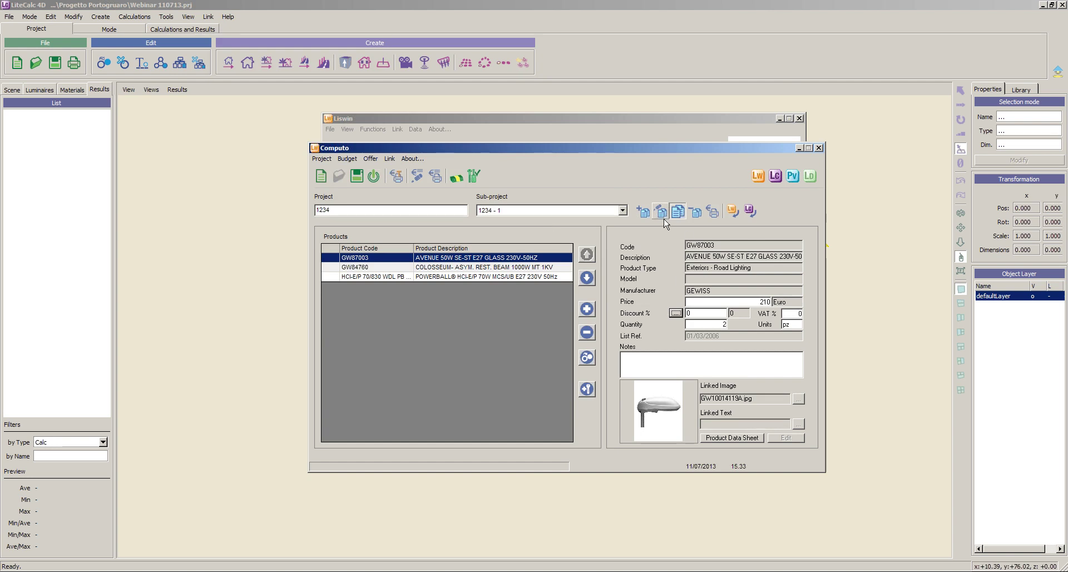
- Open the properties of sub-project 1234 - 1 and fill the first line of Nota 1 with the word Example seven times
left_click(662, 213)
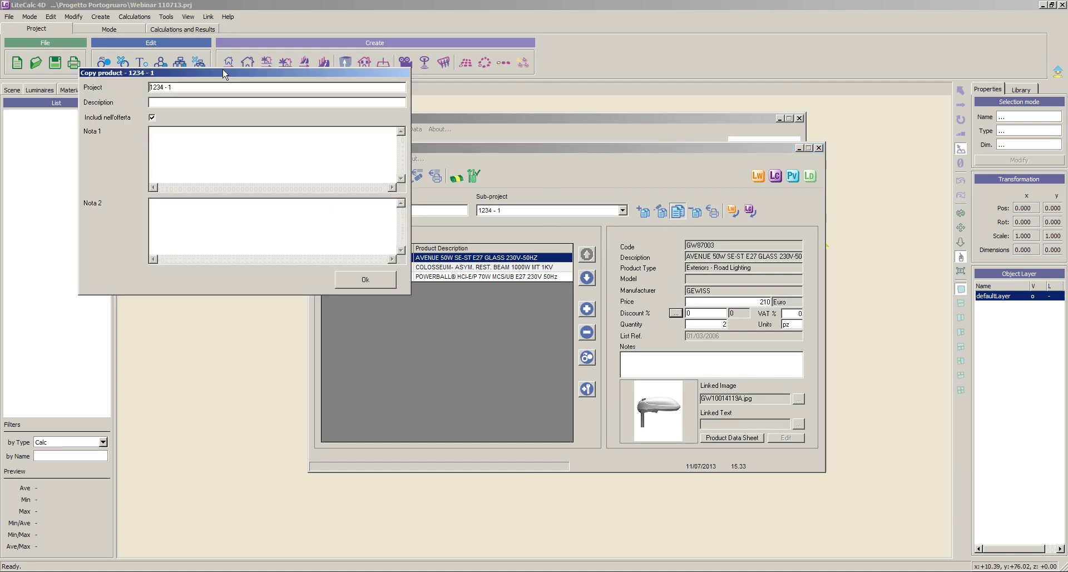
left_click_drag(225, 71, 499, 174)
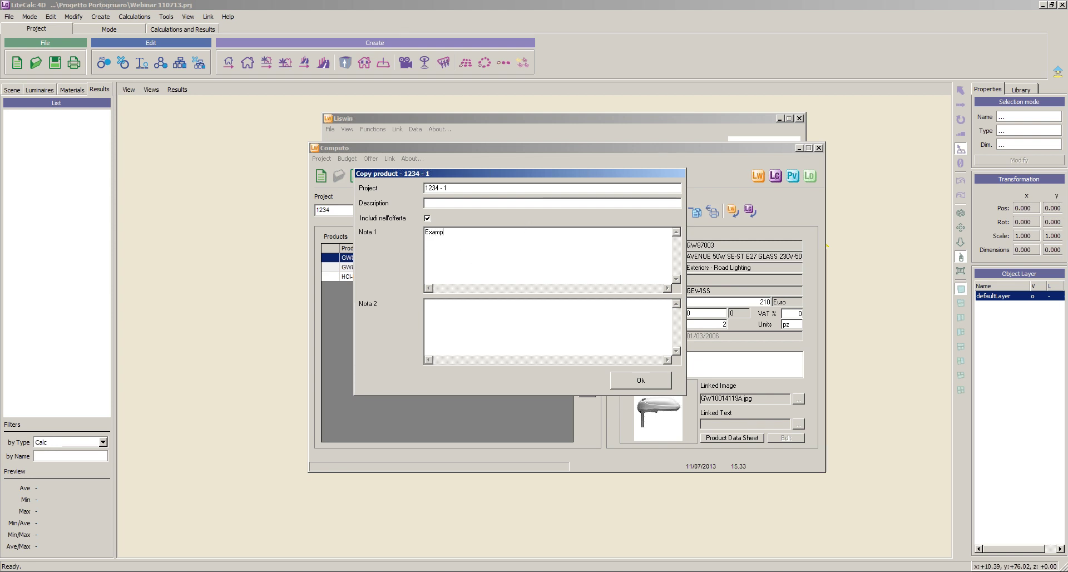
double_click(436, 232)
key("ctrl+c")
key("ctrl+v")
key("ctrl+v")
key("ctrl+v")
key("ctrl+v")
key("ctrl+v")
key("ctrl+v")
key("ctrl+v")
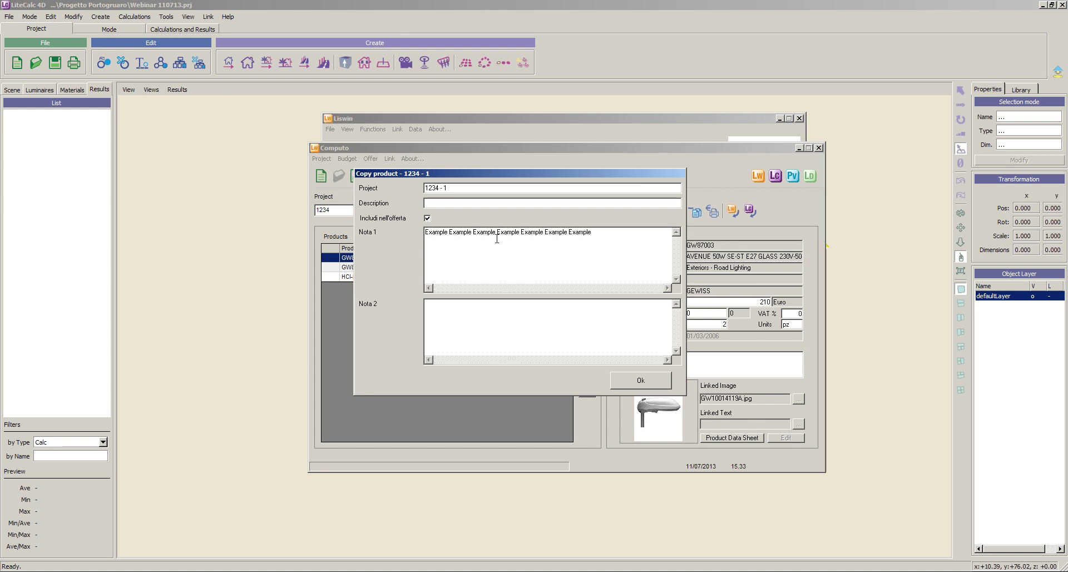
key("ctrl+a")
key("ctrl+c")
key("ctrl+v")
key("ctrl+v")
key("ctrl+v")
key("ctrl+v")
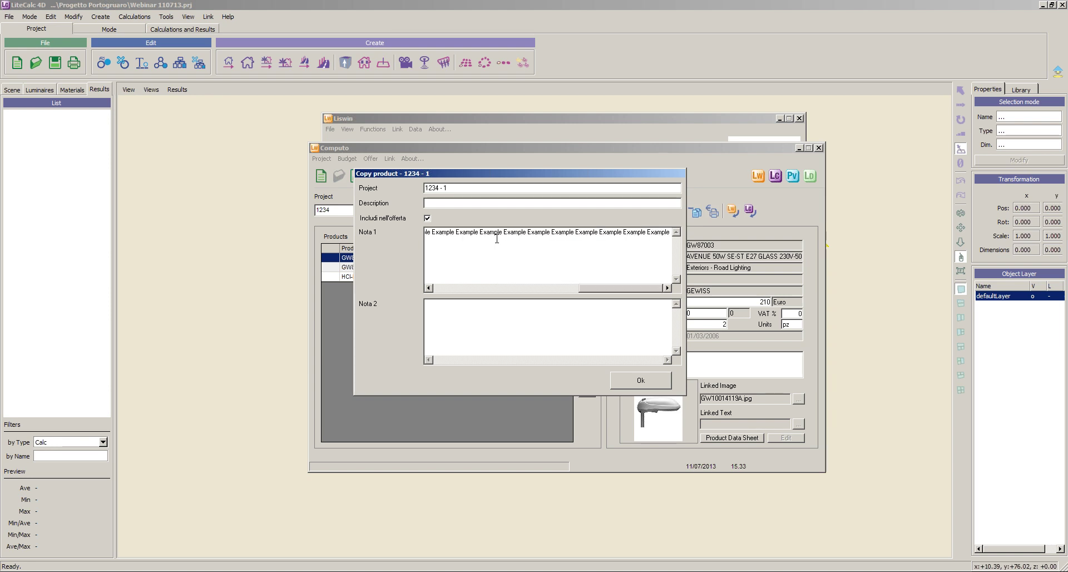
key("ctrl+z")
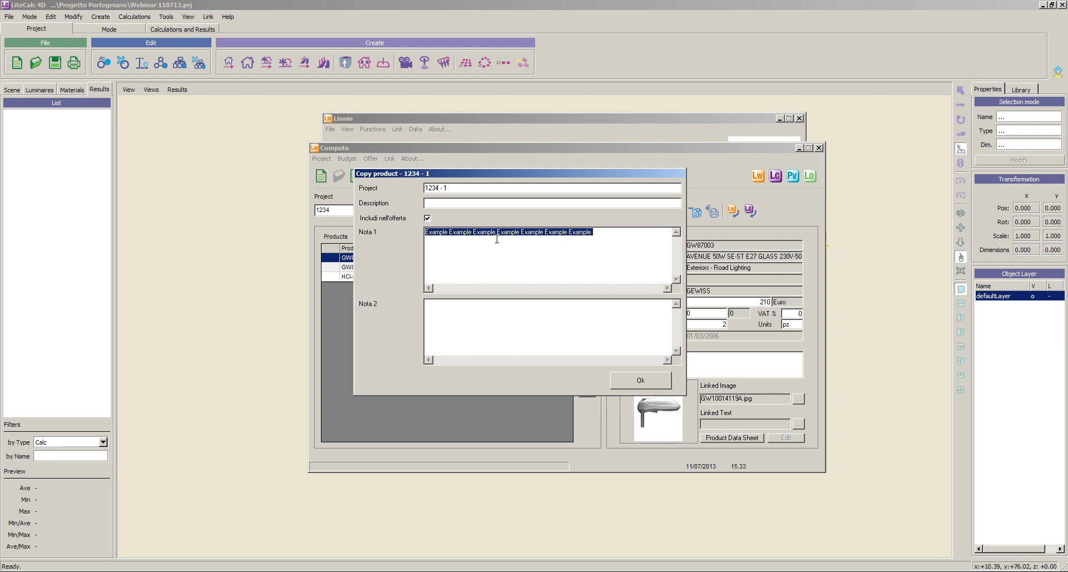
- Extend Nota 1 to five lines by repeating the Example line four more times below it
left_click(496, 239)
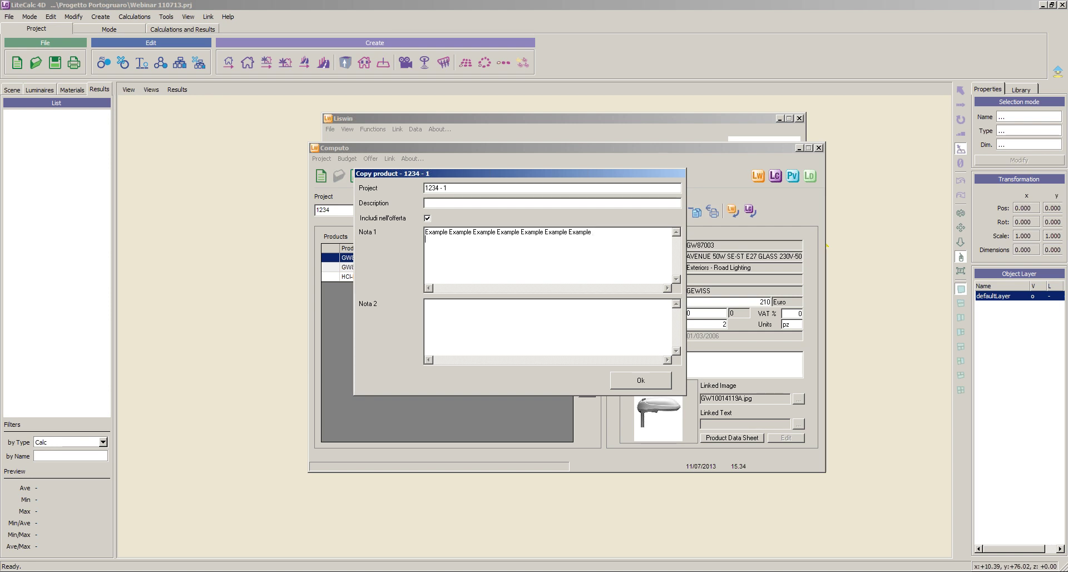
key("Return")
key("ctrl+v")
key("ctrl+v")
key("ctrl+v")
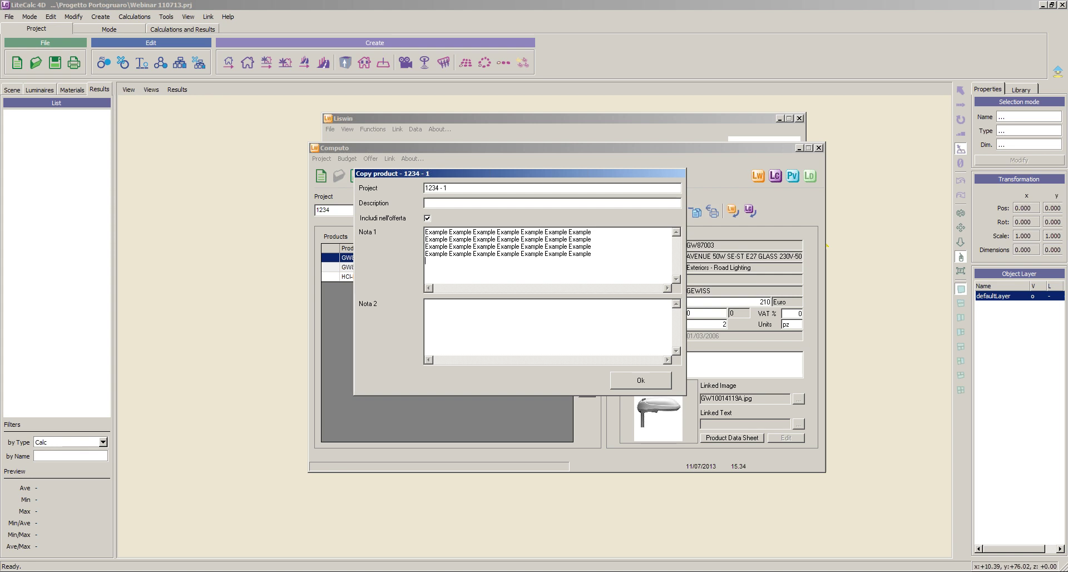
key("ctrl+v")
- Copy all five Example lines from Nota 1 into Nota 2 and confirm the sub-project properties
key("shift+Up")
key("shift+Up")
key("shift+Up")
key("shift+Up")
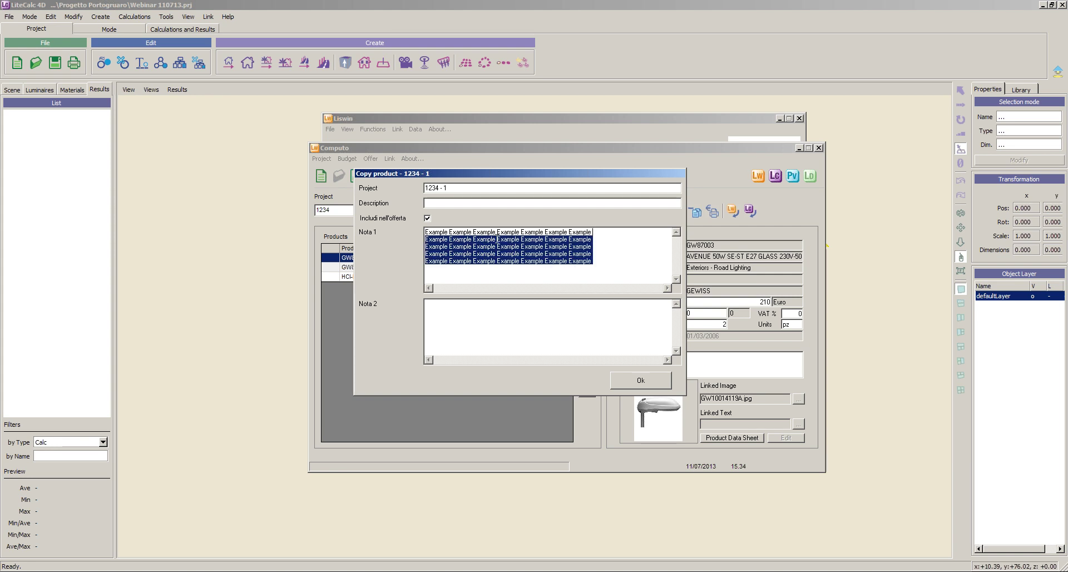
key("shift+Up")
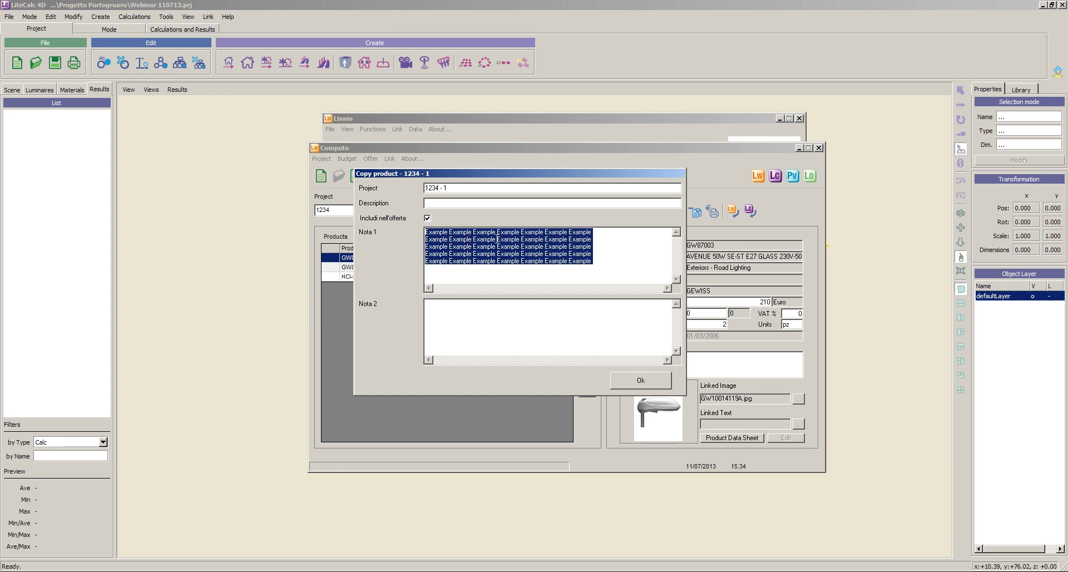
left_click(468, 320)
key("ctrl+v")
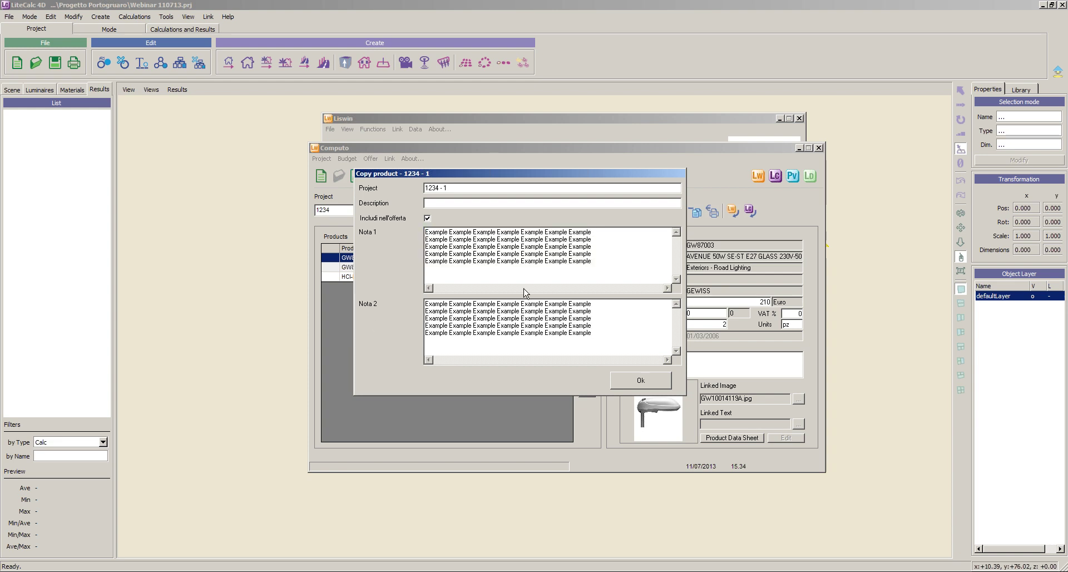
left_click(643, 384)
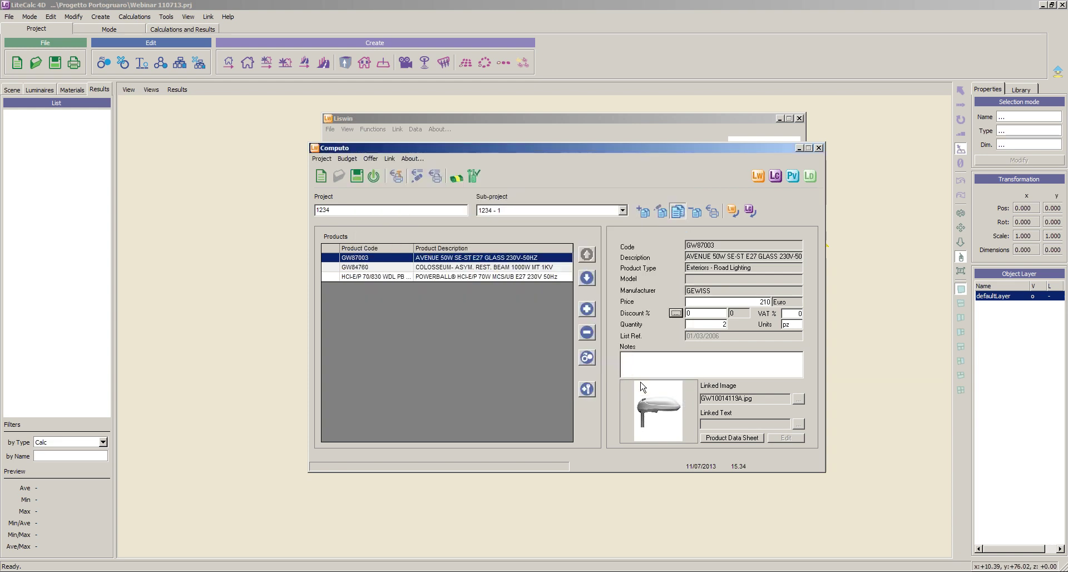
- Preview the budget document again to check the updated prices and the two notes below the table, and close it
left_click(713, 211)
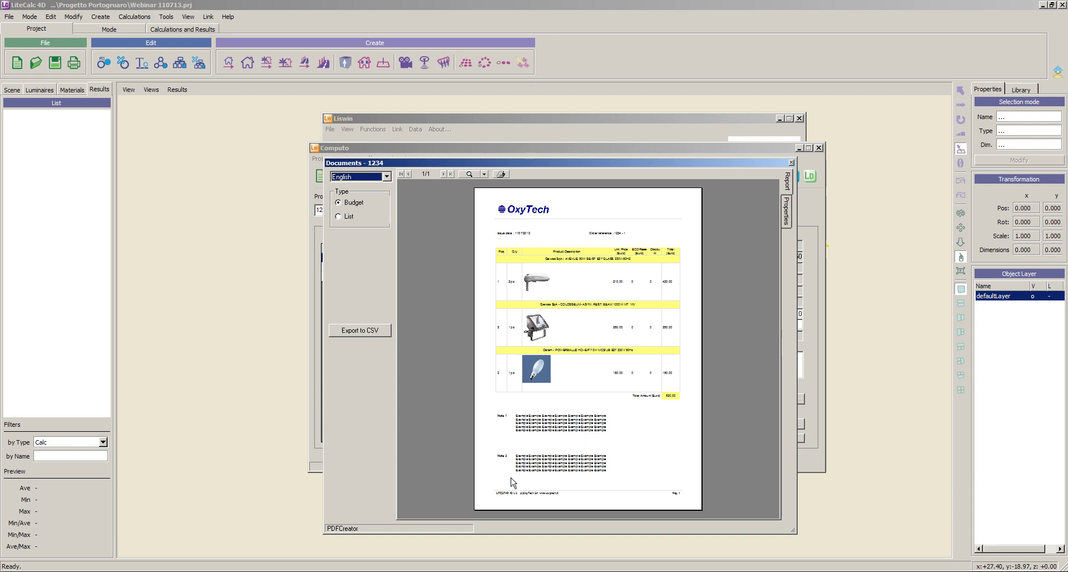
left_click(627, 488)
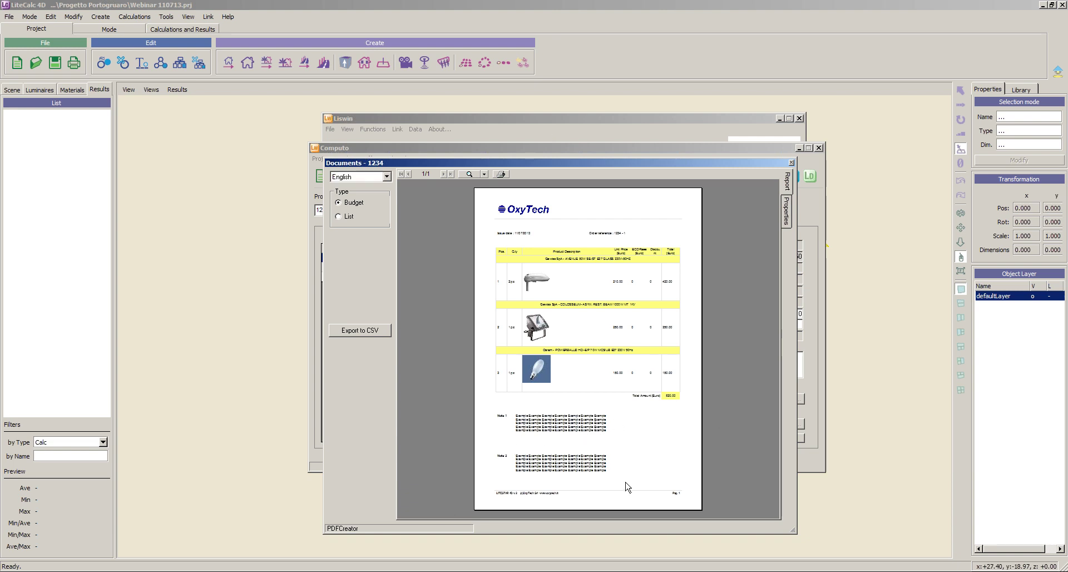
left_click(791, 162)
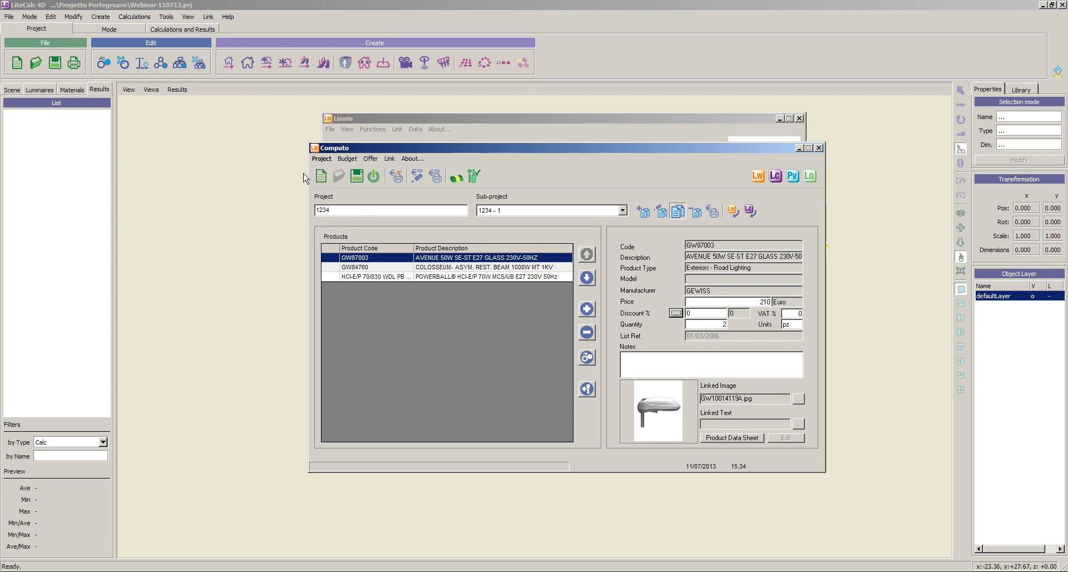
- Add a second sub-project to project 1234, import the Liswin products into it, and preview its budget document
left_click(643, 212)
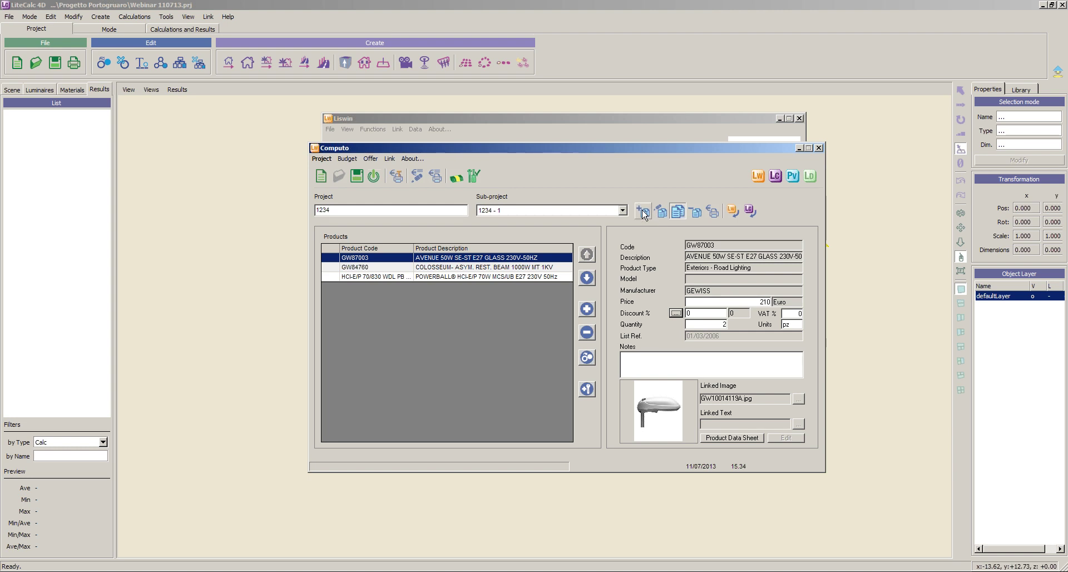
left_click(733, 211)
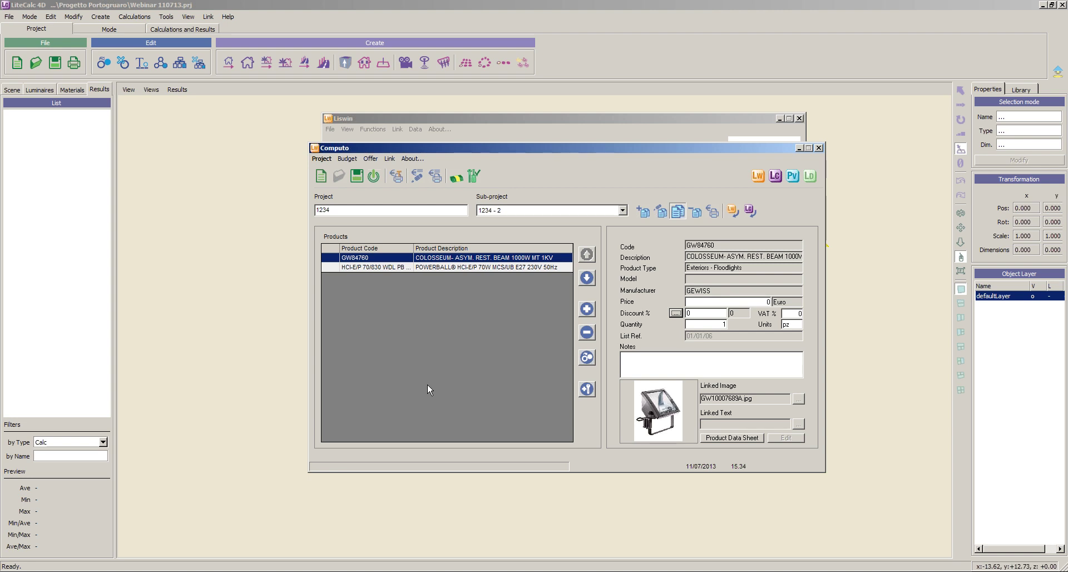
left_click(713, 212)
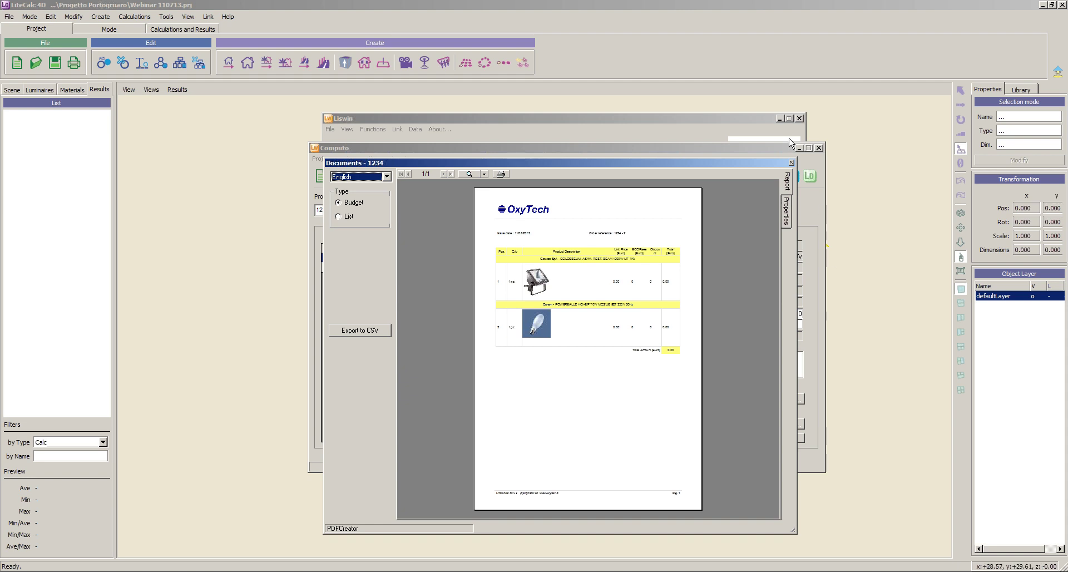
left_click(791, 163)
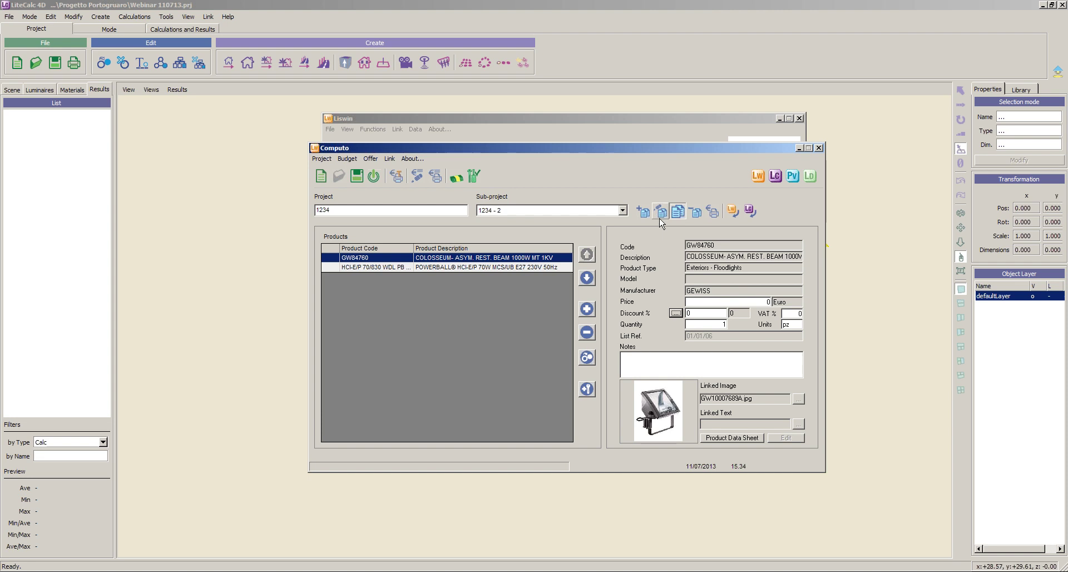
- Preview the whole project's budget document, page through it, and switch to the layout that merges the sub-projects' products
left_click(397, 176)
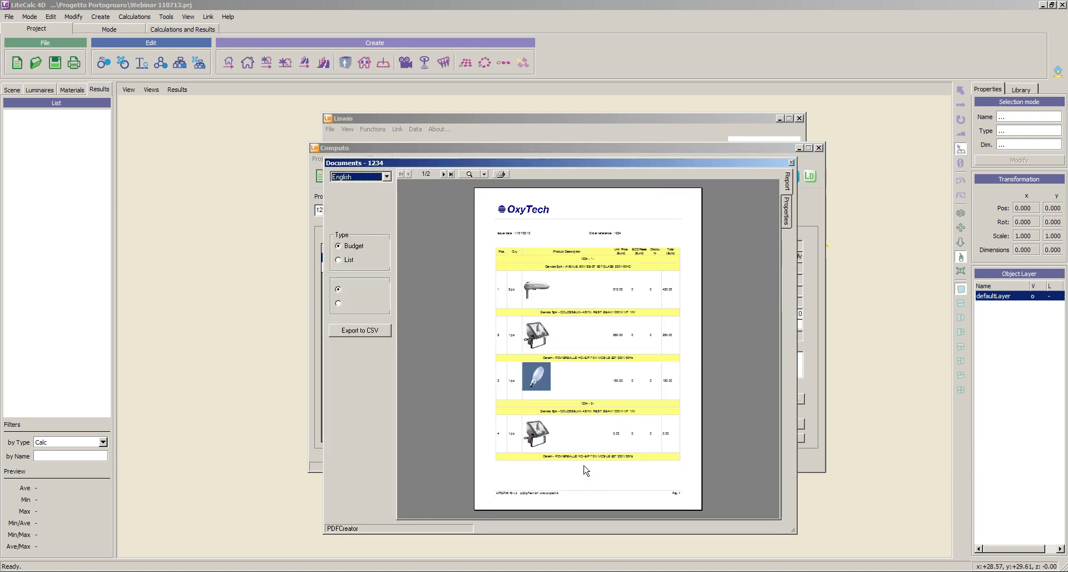
left_click(444, 174)
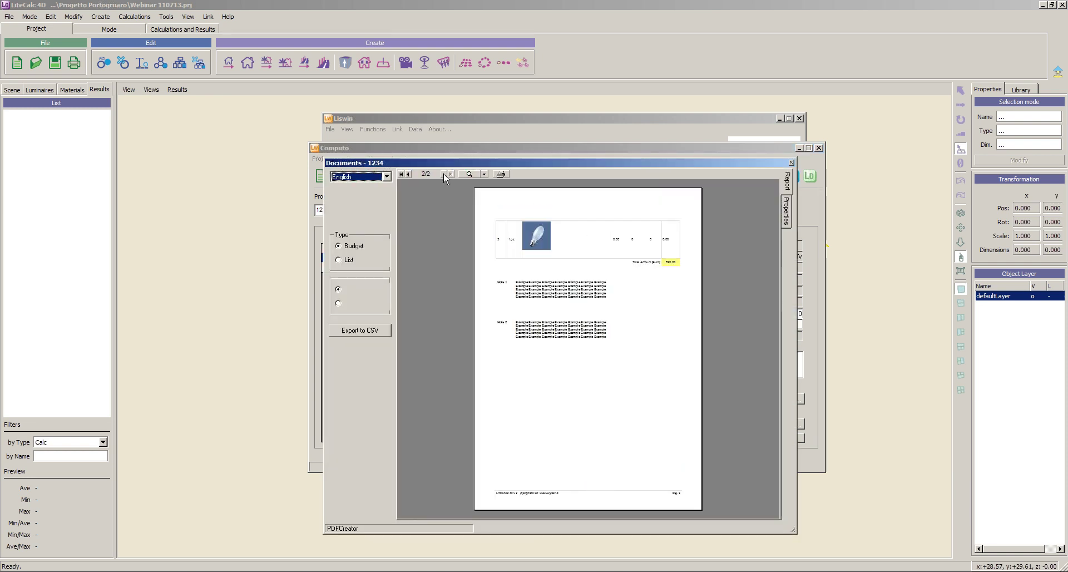
left_click(409, 174)
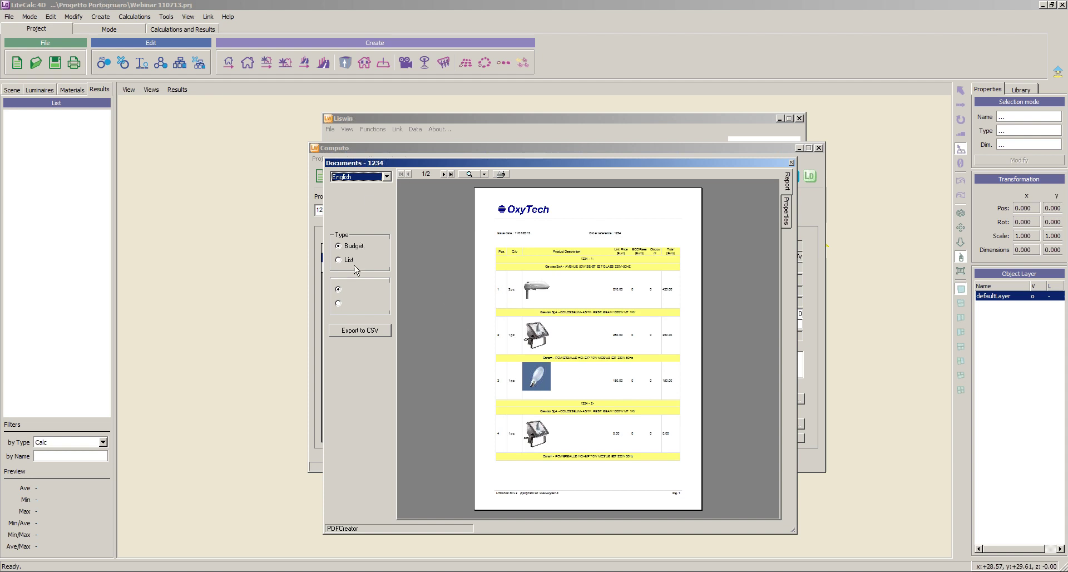
left_click(339, 303)
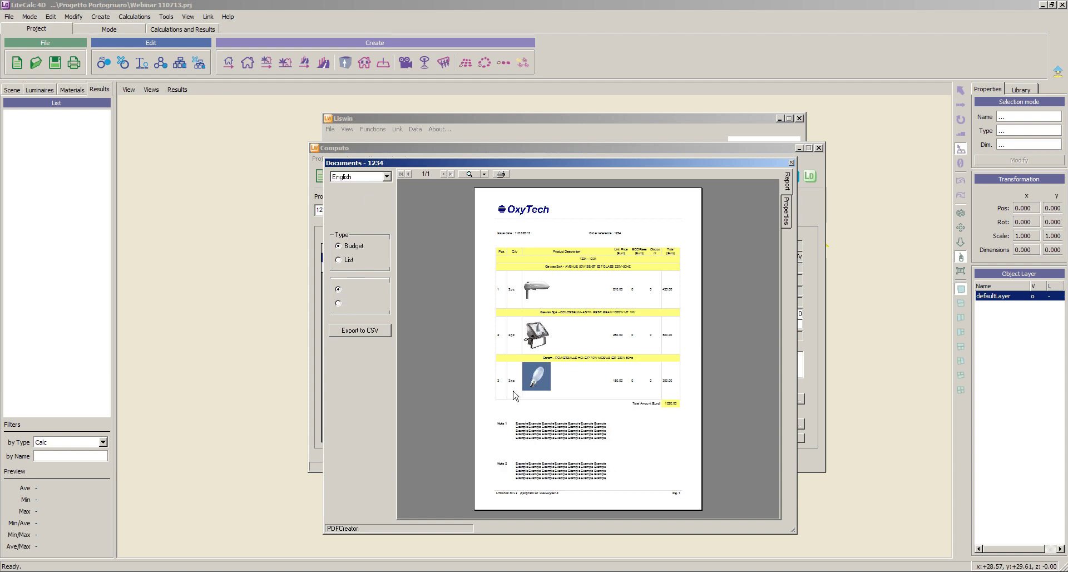
left_click(339, 303)
- Show the merged project document in List form, enlarge the preview to read it, and close it
left_click(339, 260)
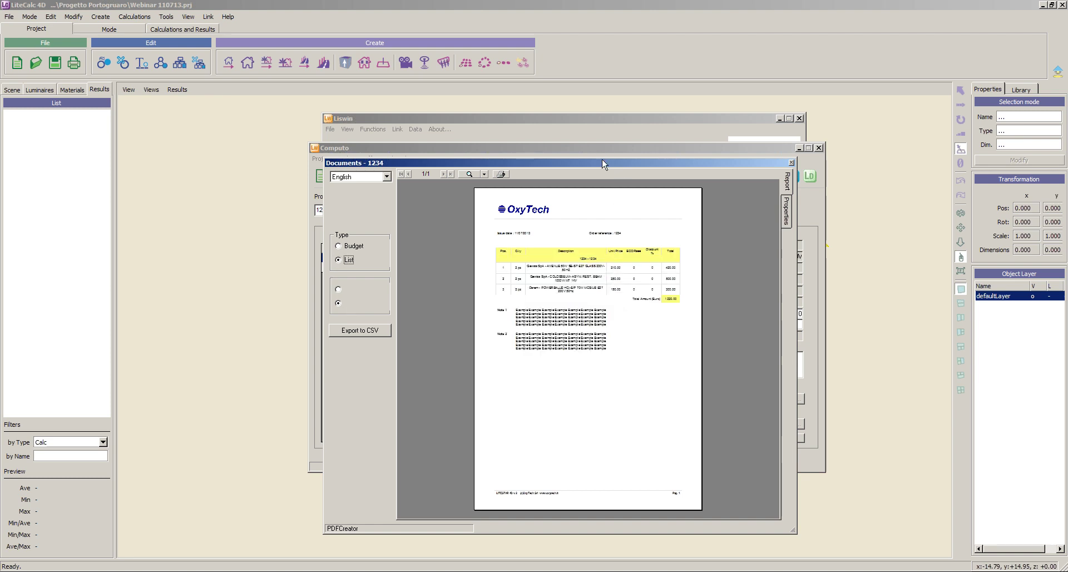
left_click_drag(601, 159, 601, 6)
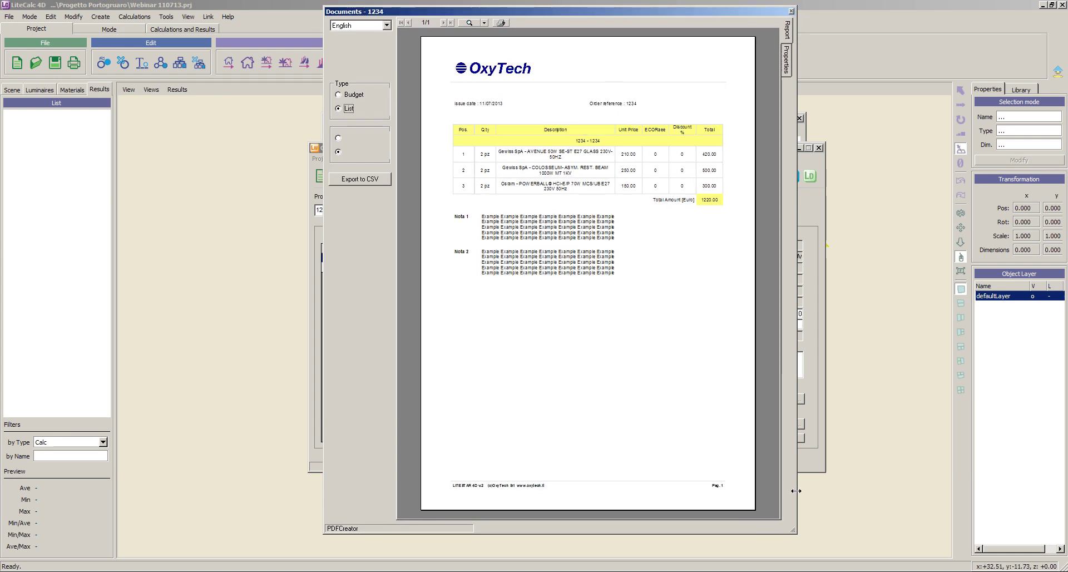
left_click_drag(796, 491, 880, 491)
left_click_drag(622, 533, 617, 566)
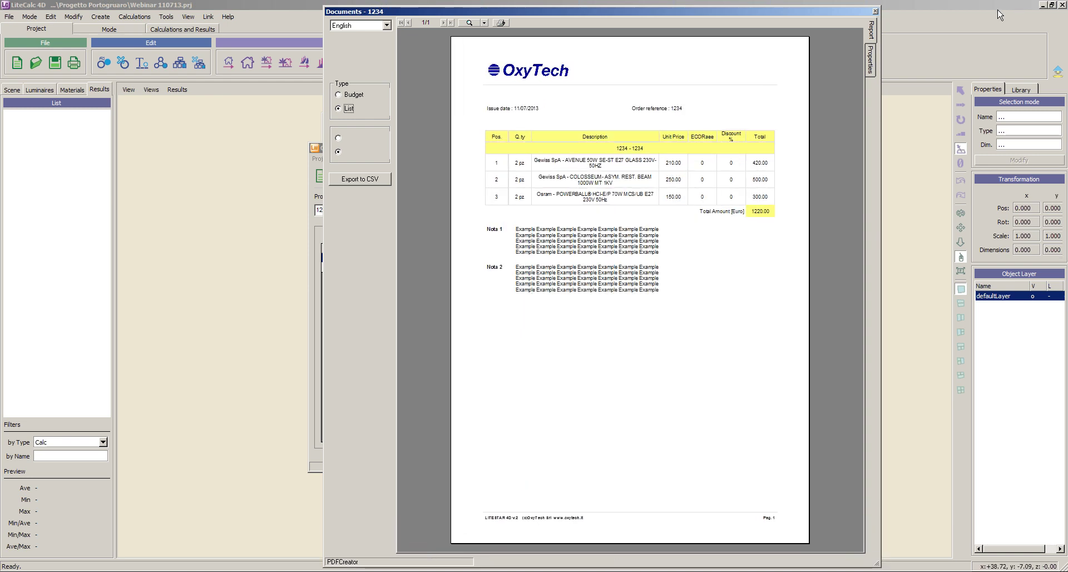
left_click(876, 11)
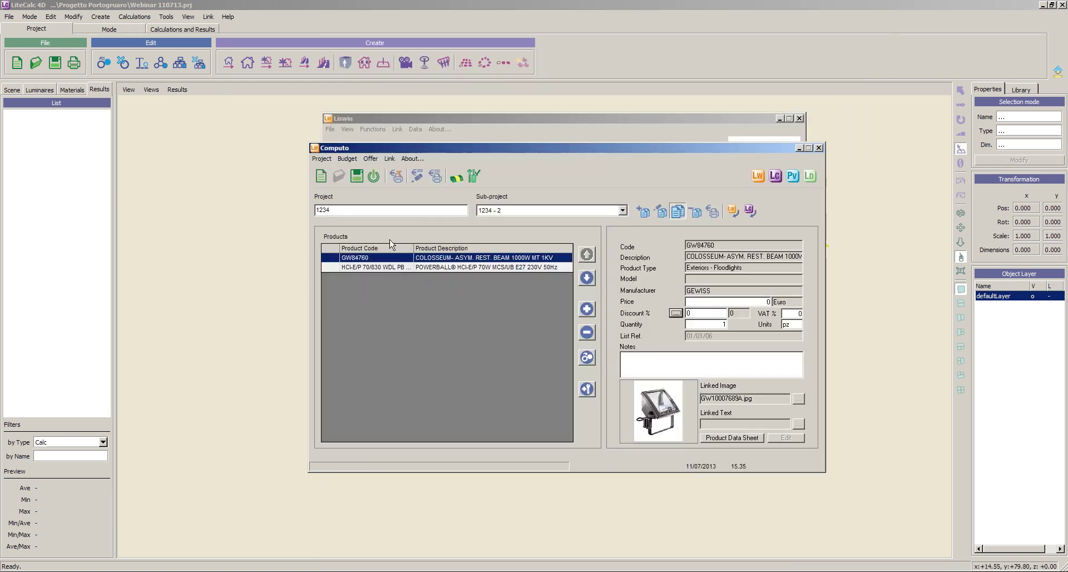
- Generate an offer with its details left blank, compare the Mod. A and Mod. B layouts, and close the preview
left_click(434, 177)
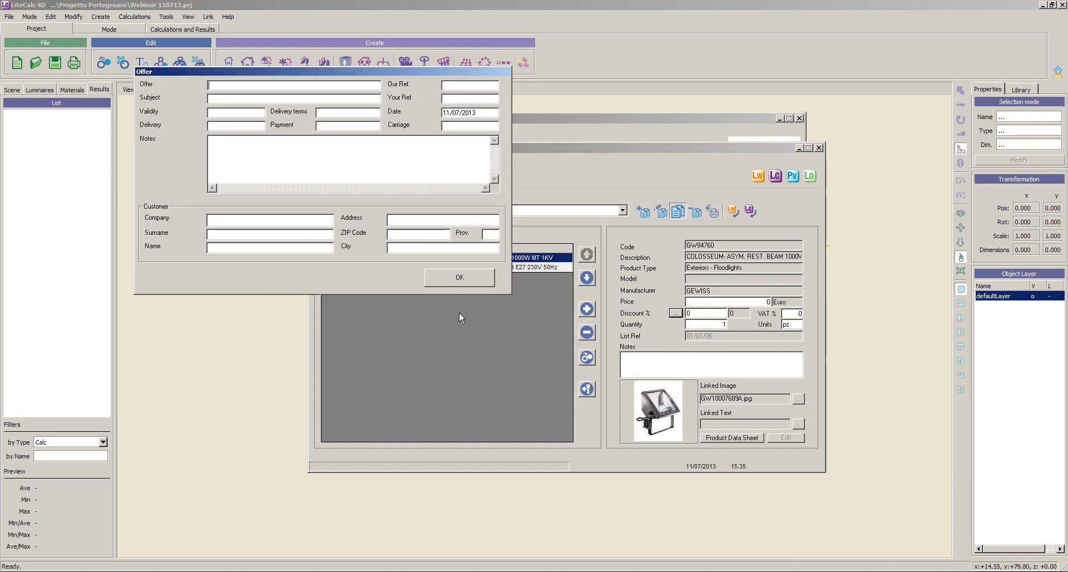
left_click(459, 278)
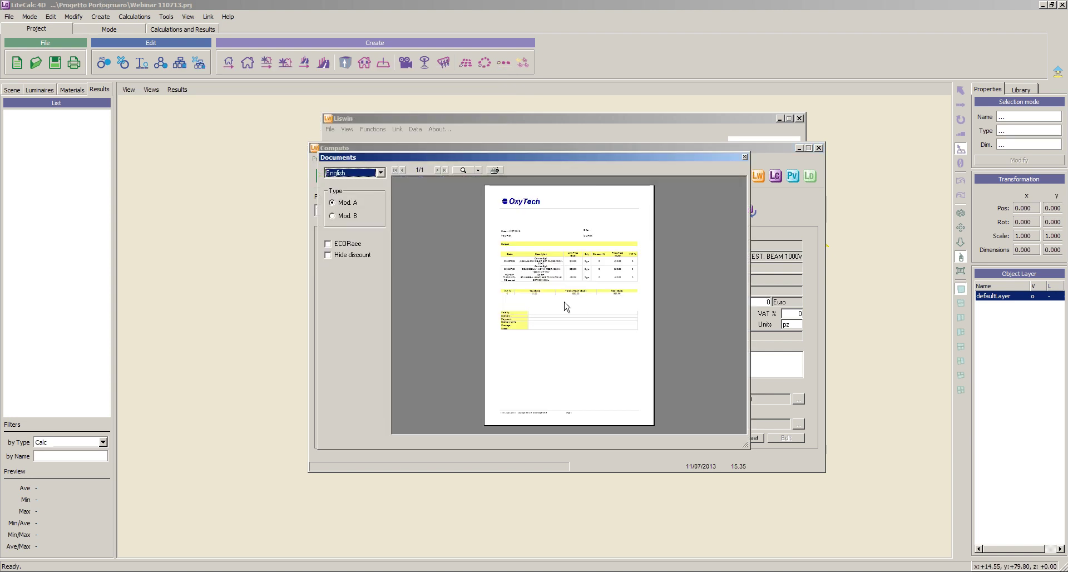
left_click(333, 216)
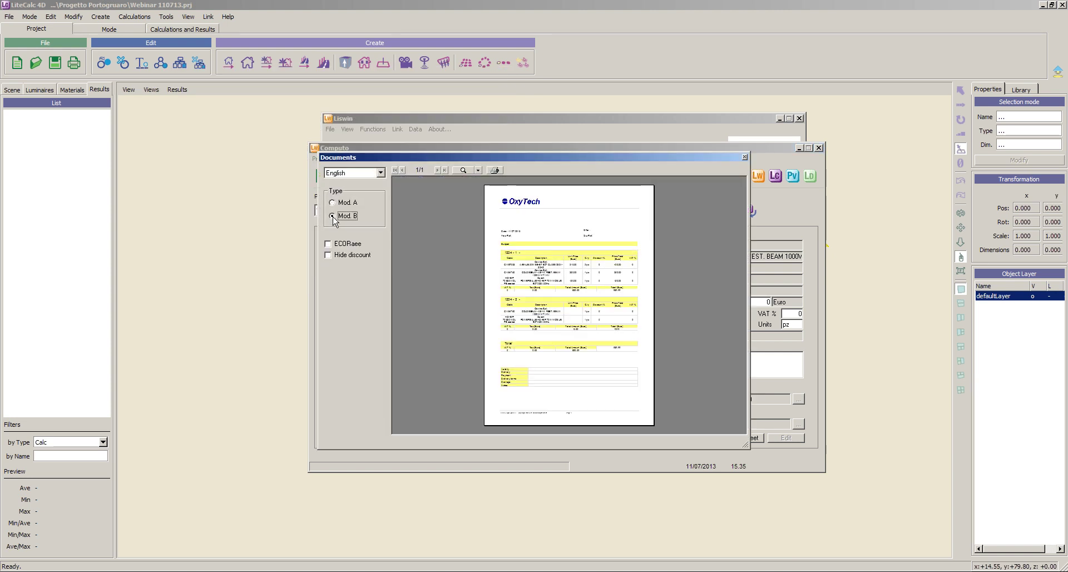
left_click(333, 203)
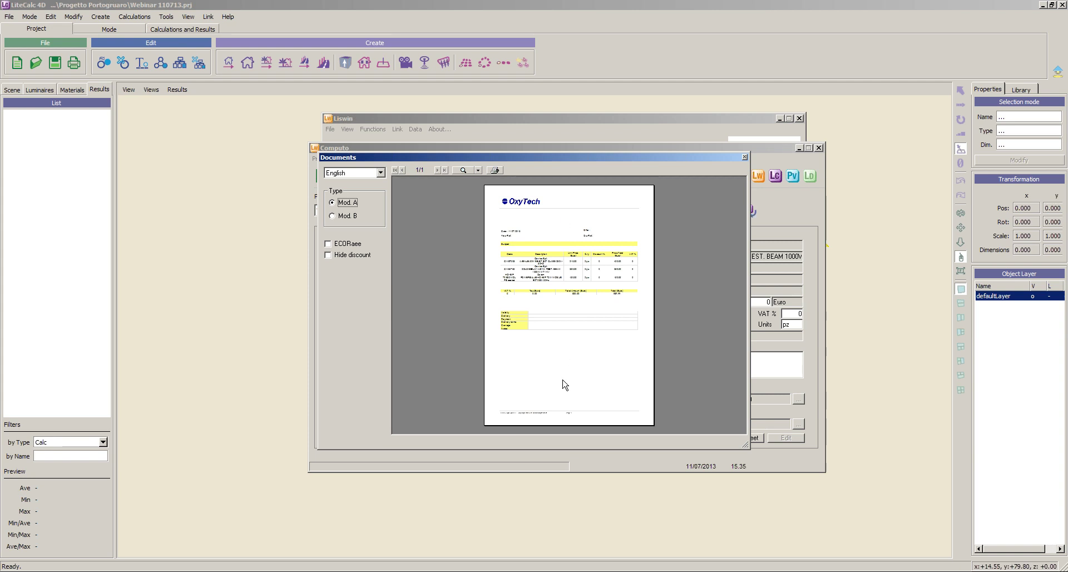
left_click(333, 215)
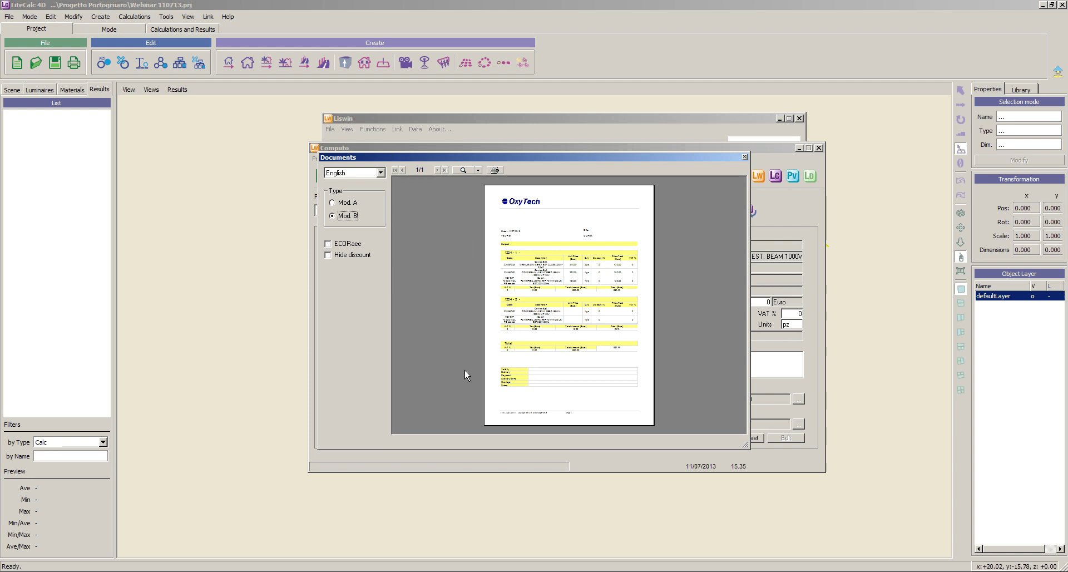
left_click(745, 157)
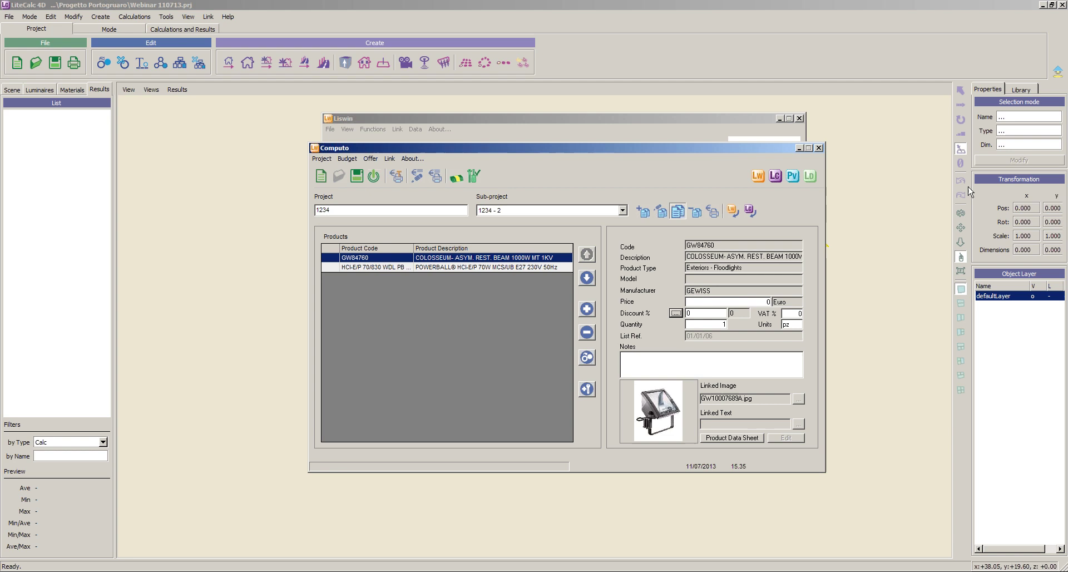
- Close Computo and save the project as an Oxytech project file named 456 in Documenti
left_click(819, 148)
left_click(500, 316)
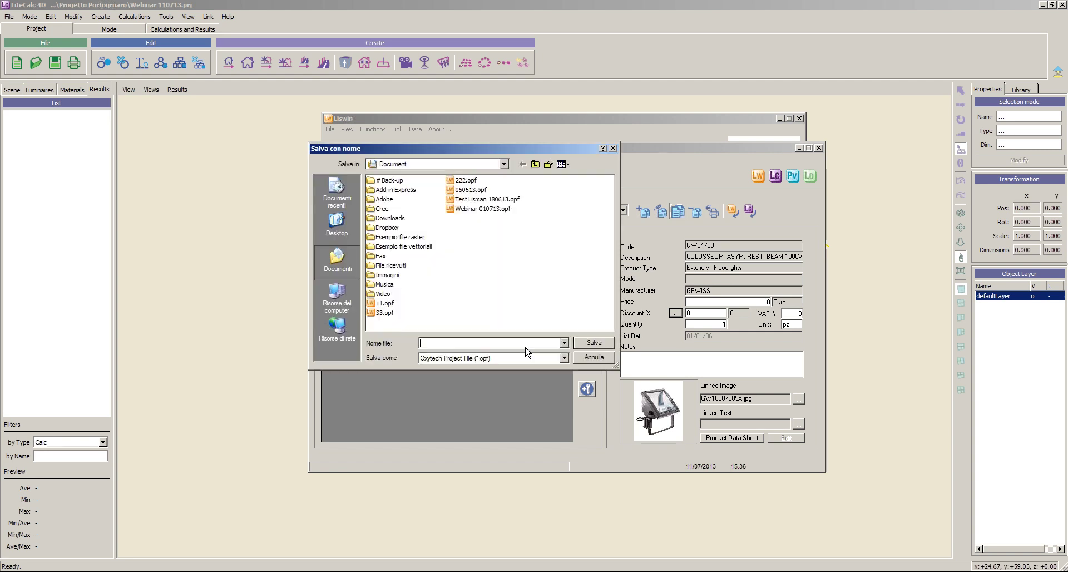
type("456")
left_click(586, 345)
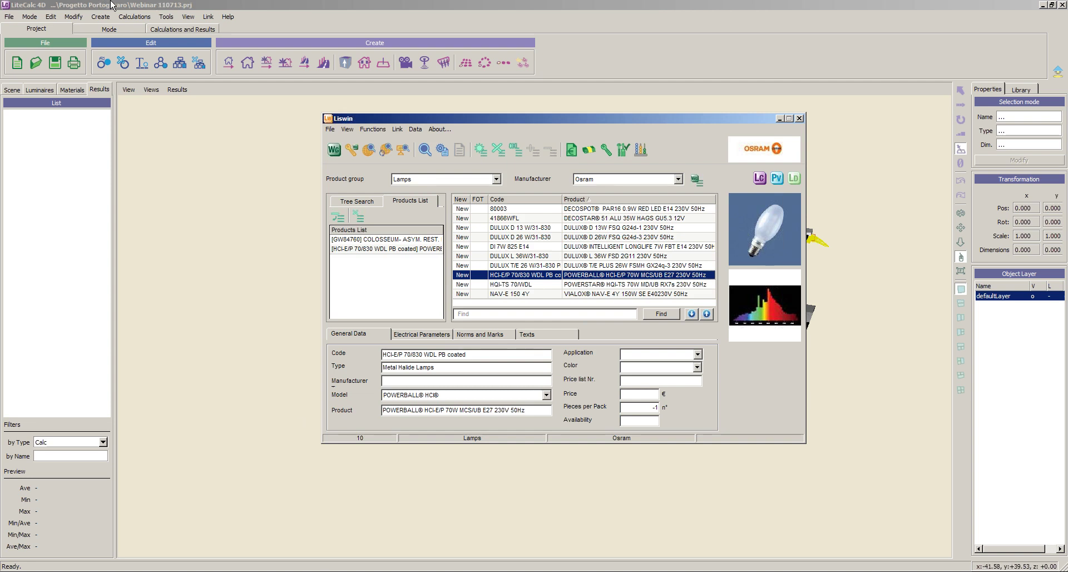
- Display the Luminaires product group in Liswin's tree search, limited to the manufacturer Gewiss SpA
left_click(496, 179)
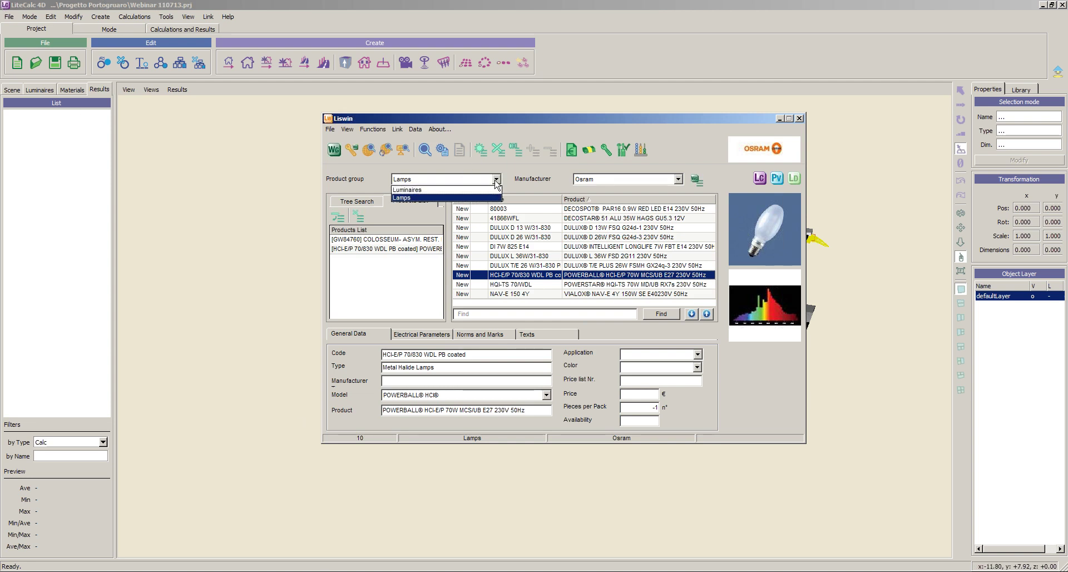
left_click(407, 190)
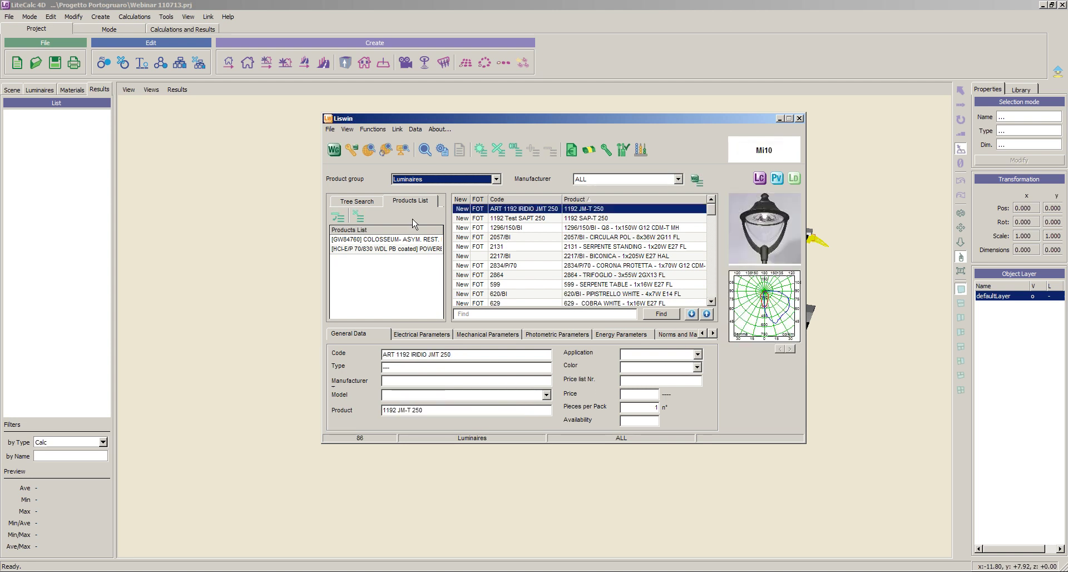
left_click(364, 202)
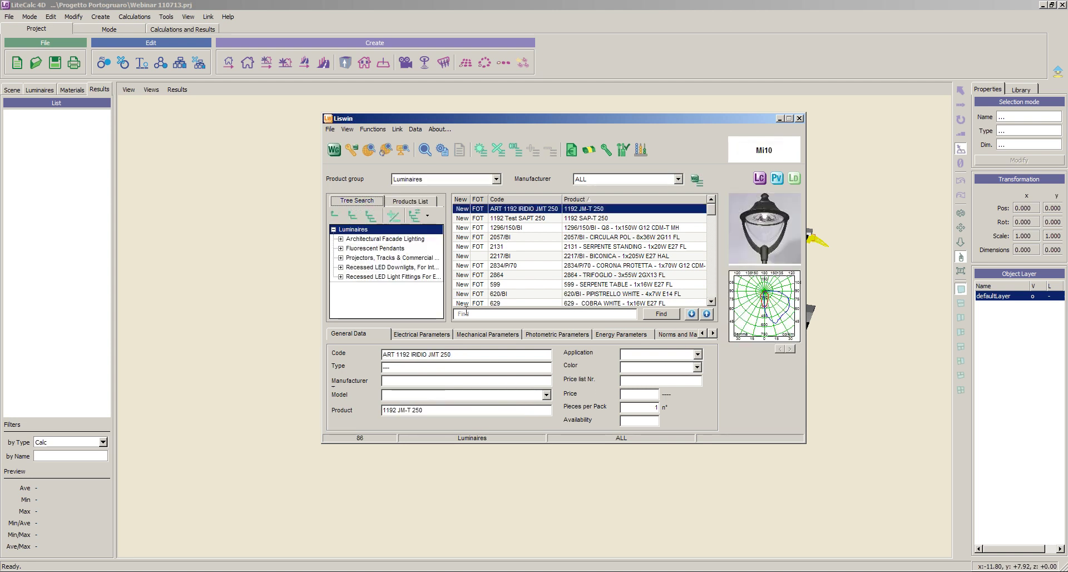
left_click(427, 215)
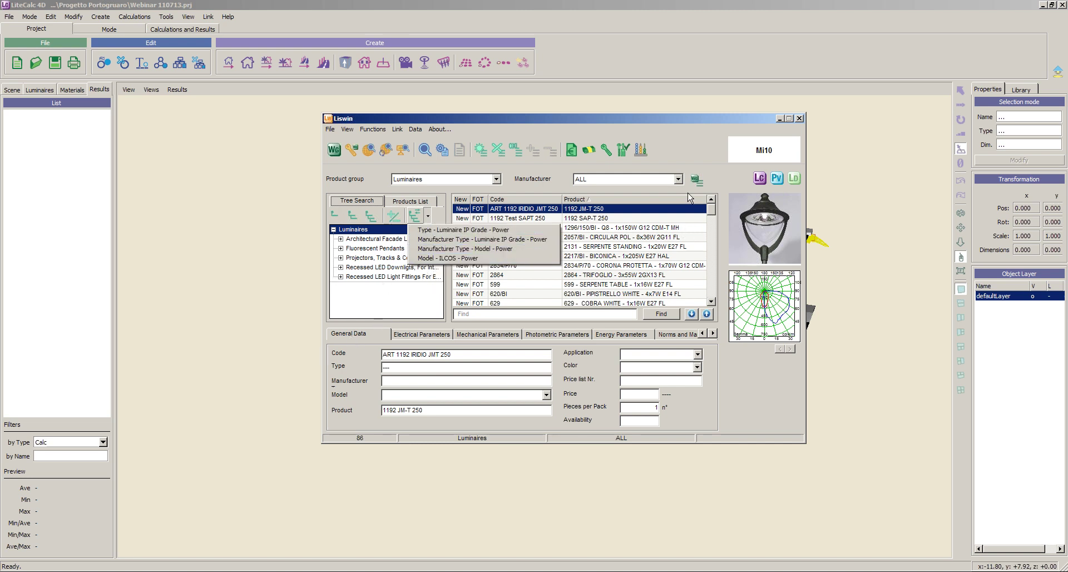
left_click(678, 179)
left_click(678, 179)
left_click(596, 213)
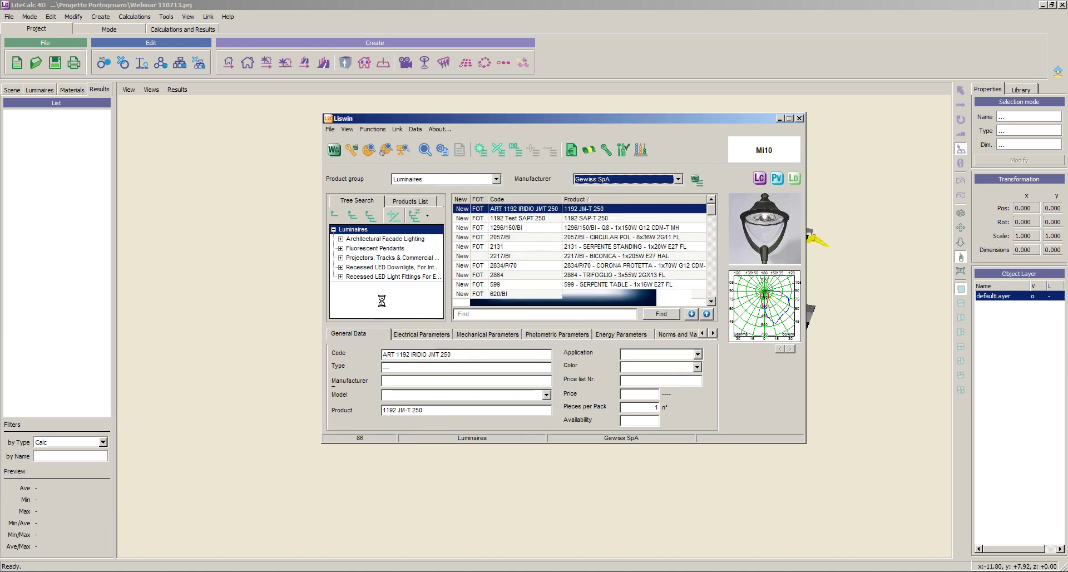
- Group the luminaire tree by Model - ILCOS - Power and examine GW87003 under AVENUE and GW84771 and GW84760 under COLOSSEUM
left_click(427, 217)
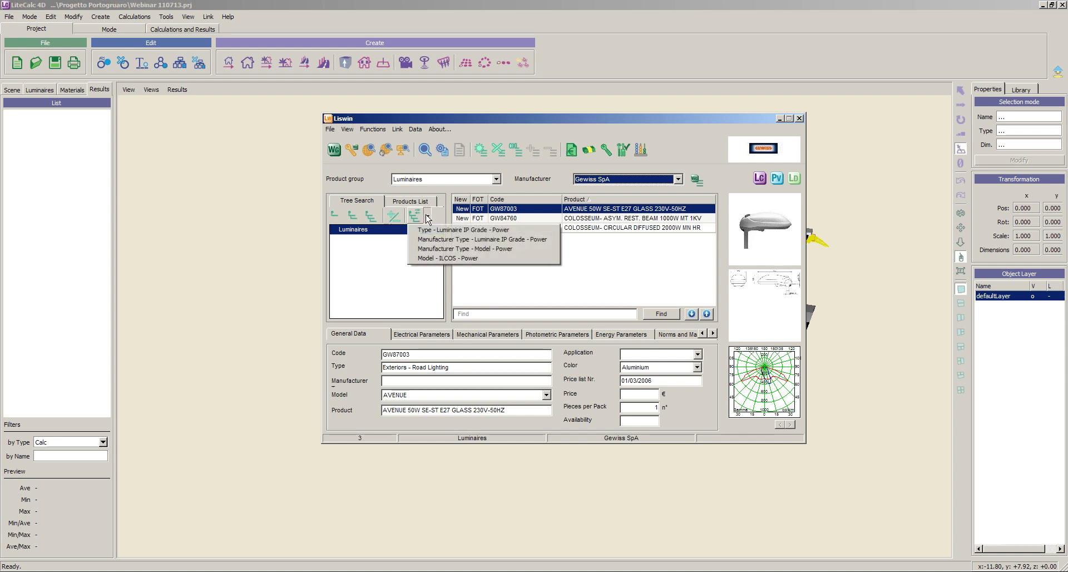
left_click(429, 258)
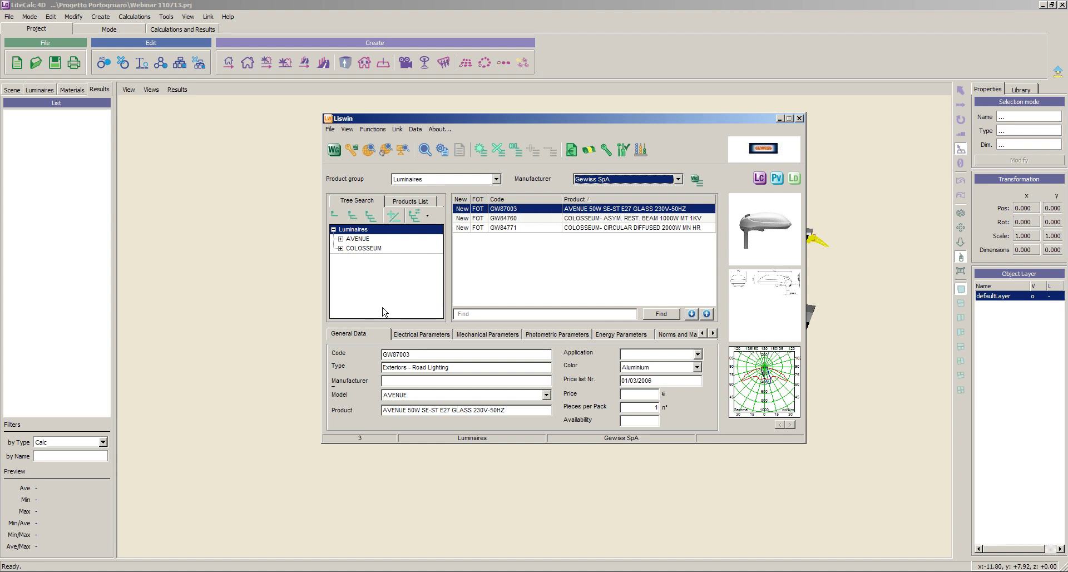
left_click(340, 239)
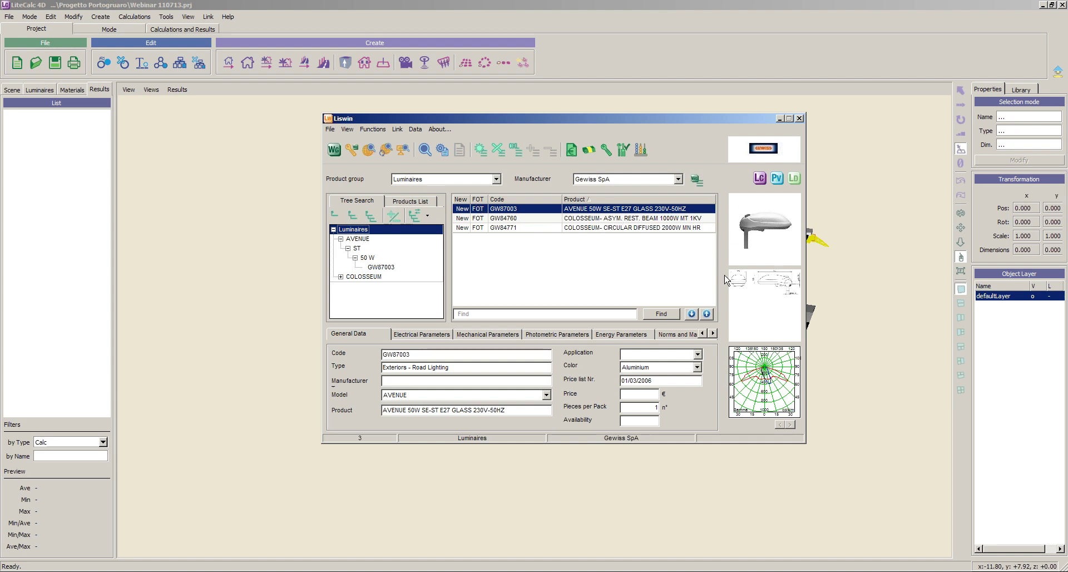
left_click(386, 268)
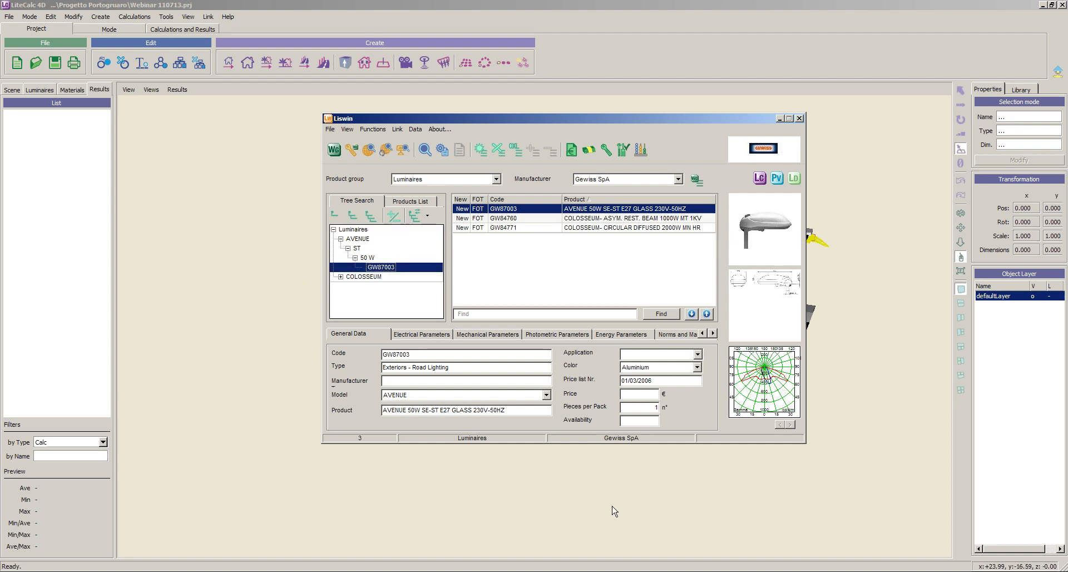
left_click(340, 276)
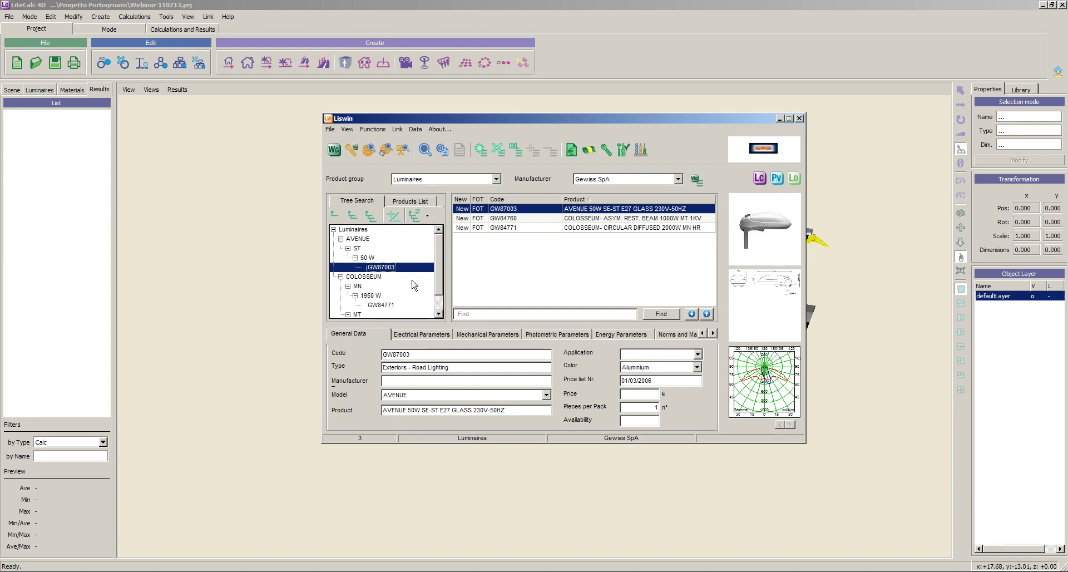
left_click_drag(439, 268, 440, 287)
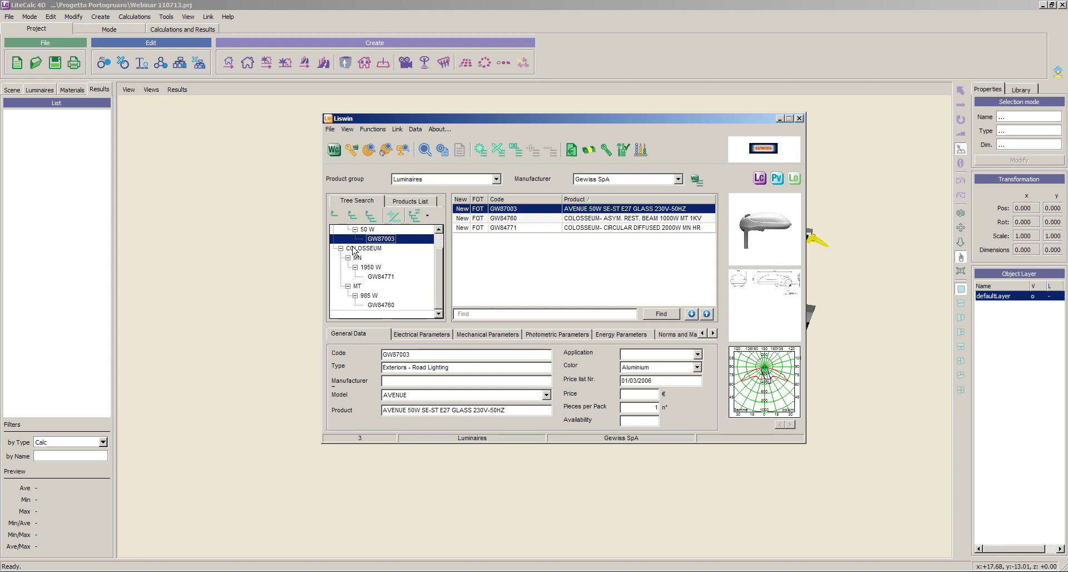
left_click(382, 277)
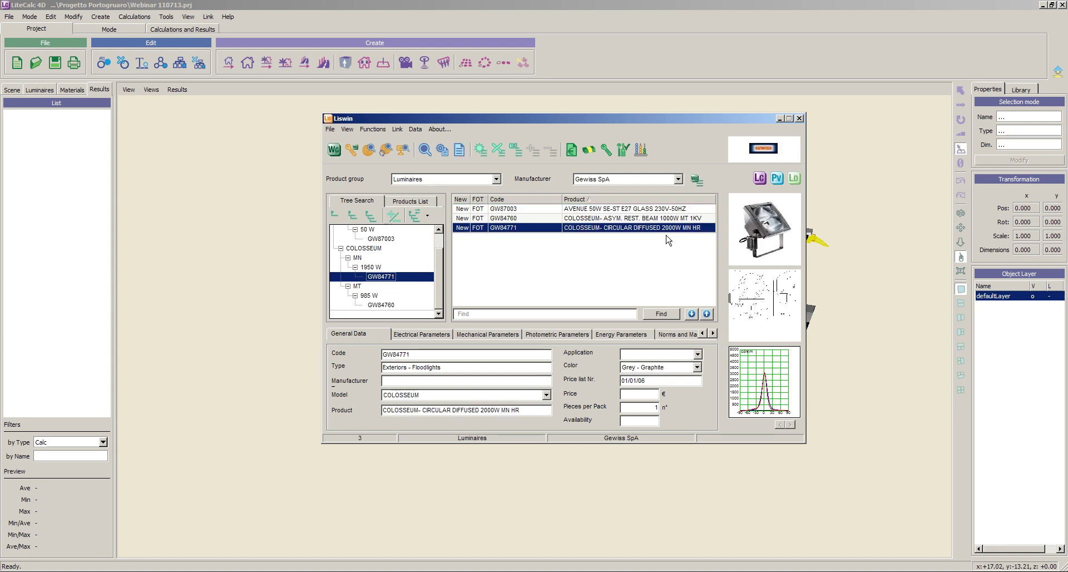
left_click(385, 306)
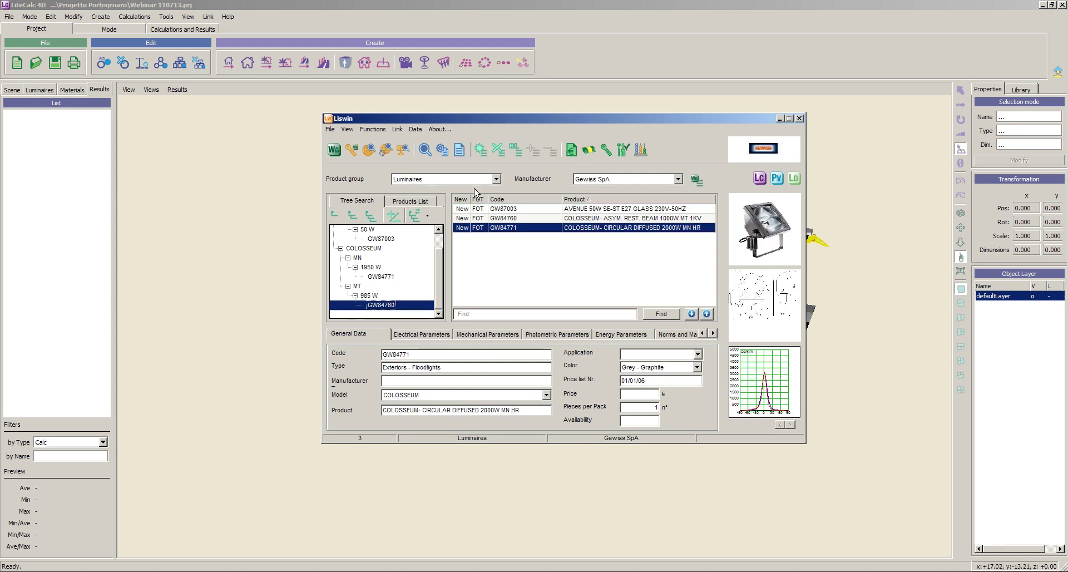
- Regroup the Gewiss luminaire tree by Type - Luminaire IP Grade - Power
left_click(427, 217)
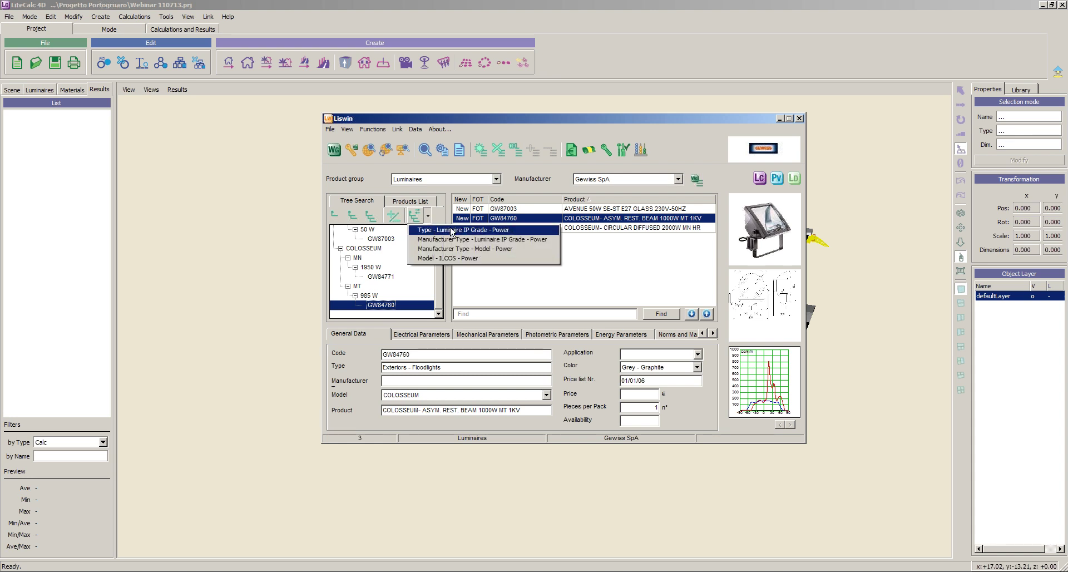
left_click(455, 229)
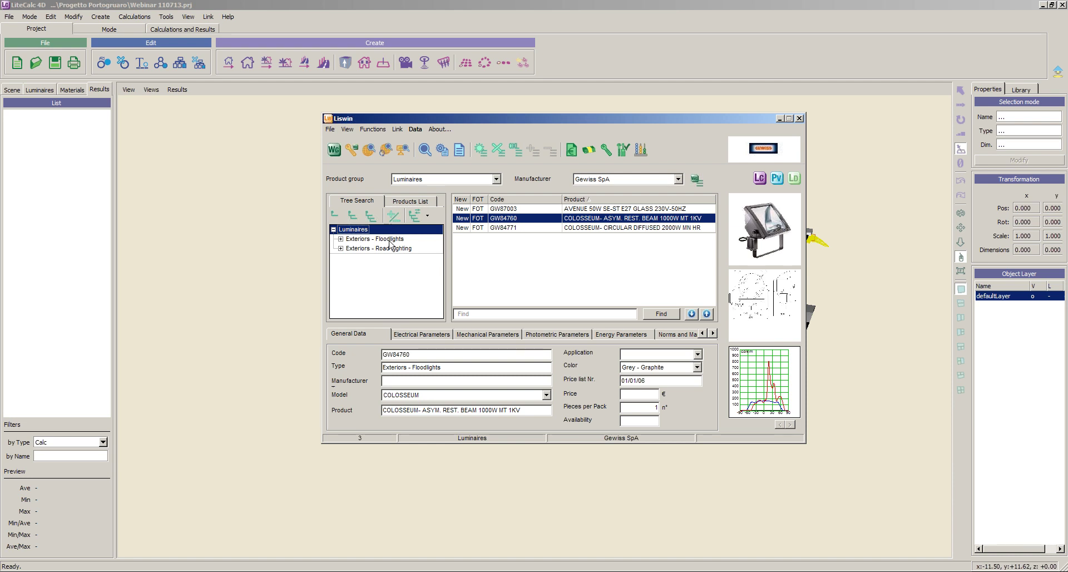
- Switch to the OxyTech WebCatalog page in Chrome, narrow the browser window to phone proportions and place it over Liswin
left_click(427, 216)
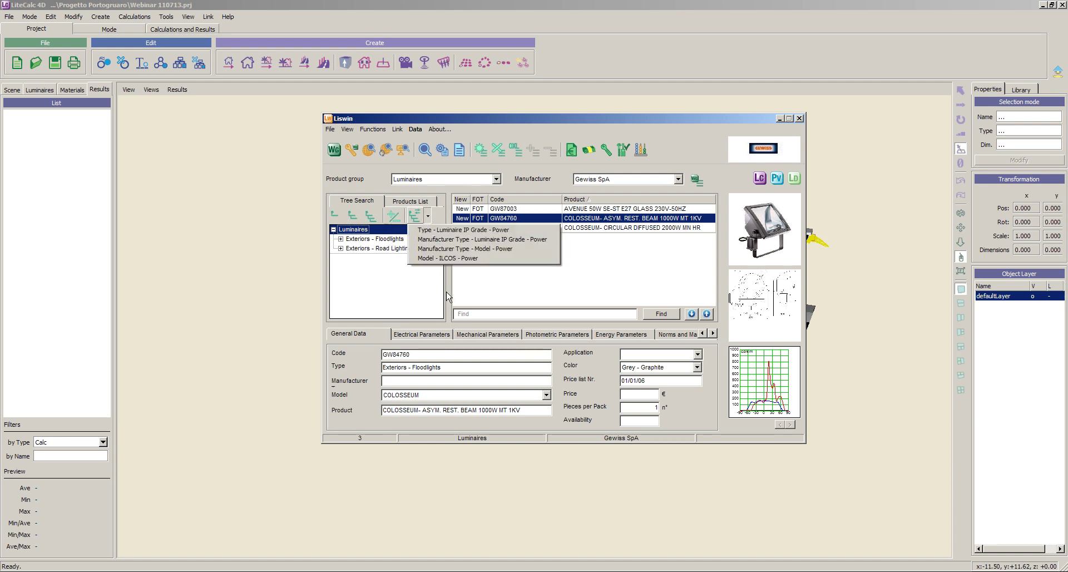
left_click(652, 263)
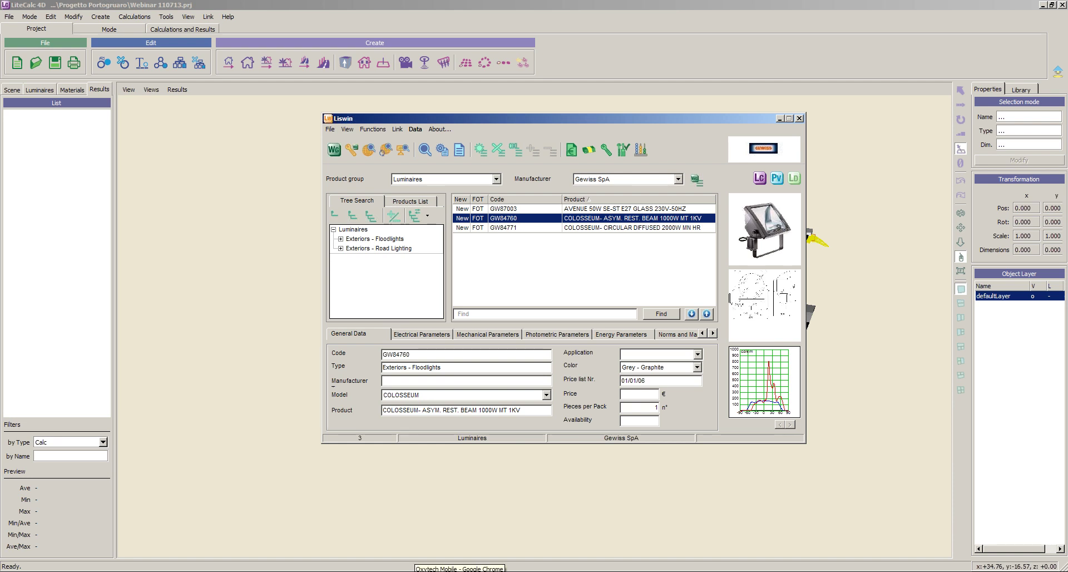
key("alt+Tab")
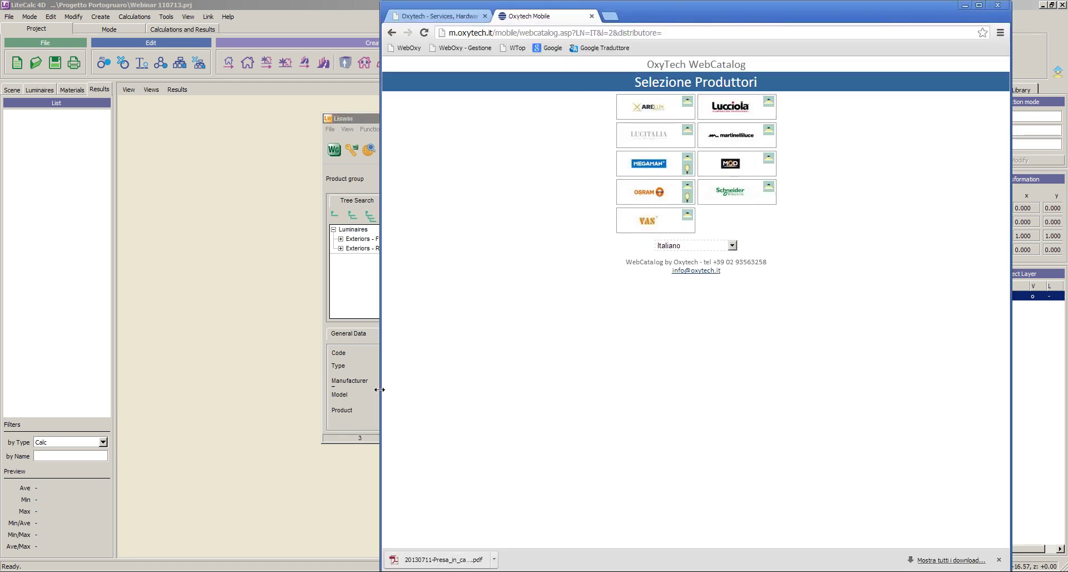
left_click_drag(380, 386, 835, 375)
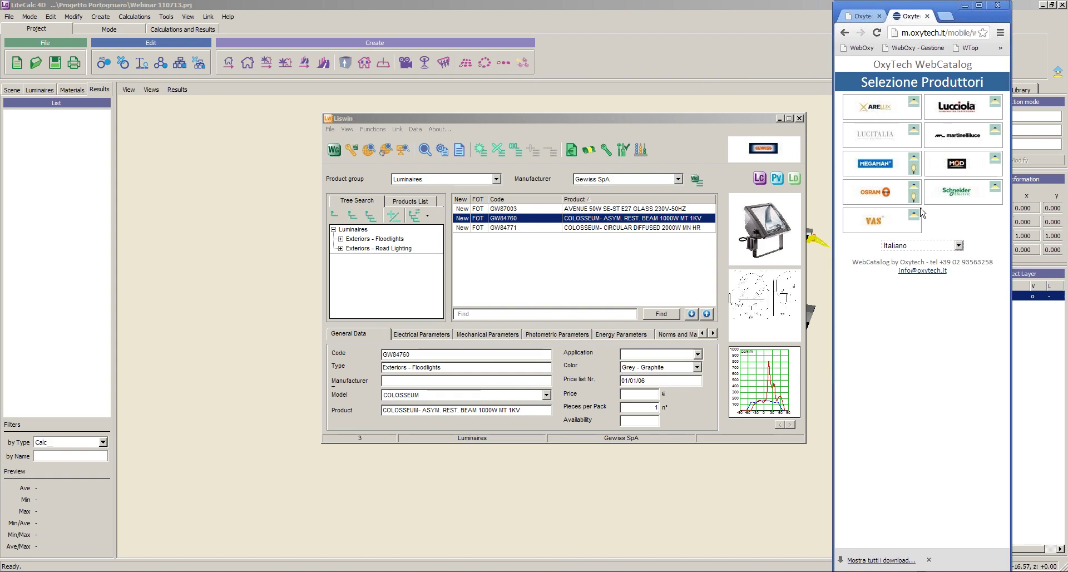
left_click_drag(942, 7, 558, 7)
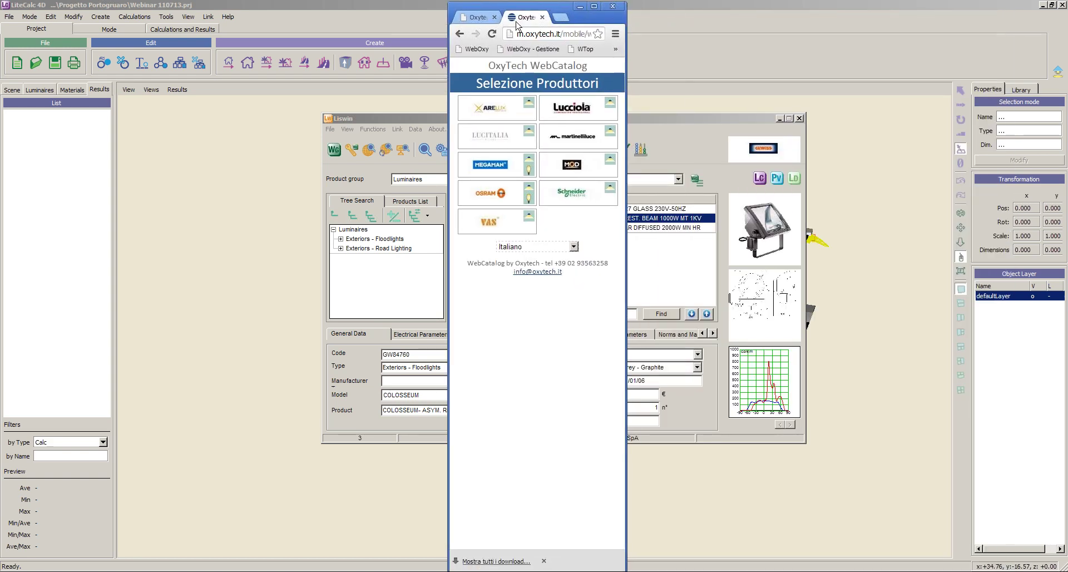
left_click_drag(510, 4, 566, 19)
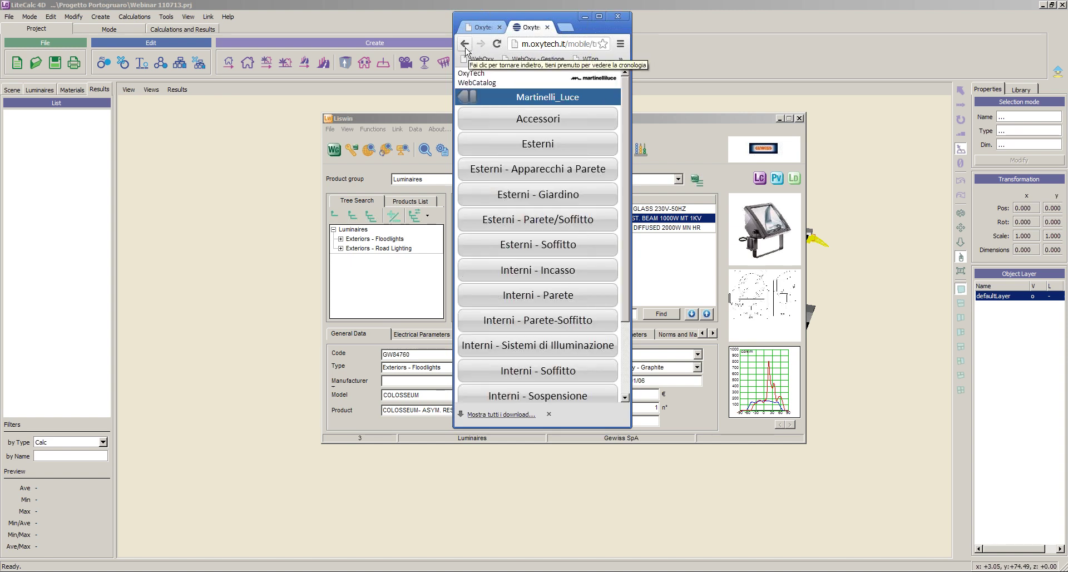
- Set the Martinelli Luce mobile catalogue's language to English and look through its product categories
left_click_drag(625, 178, 629, 306)
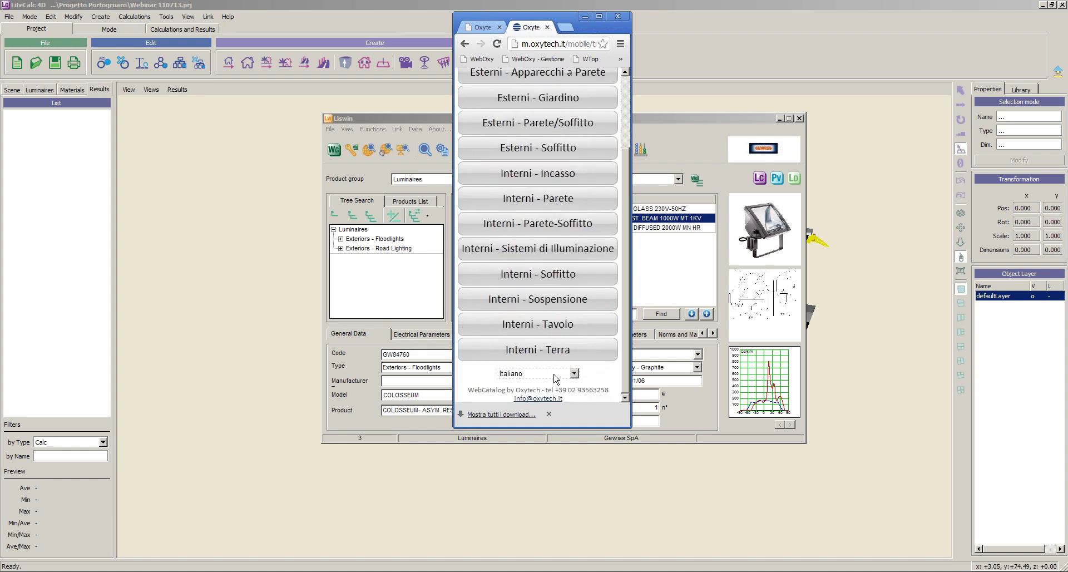
left_click(574, 374)
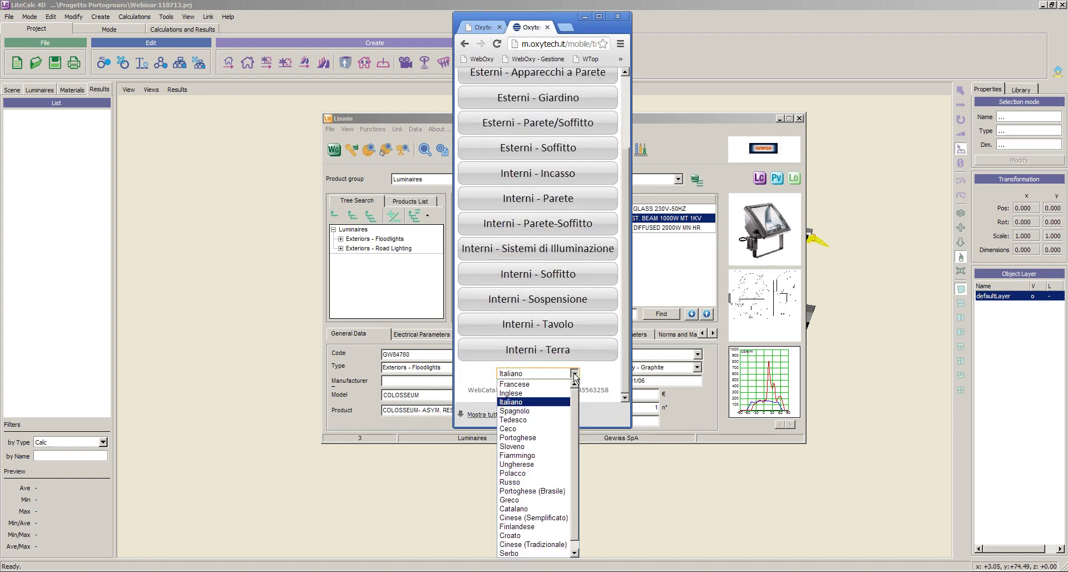
left_click(522, 393)
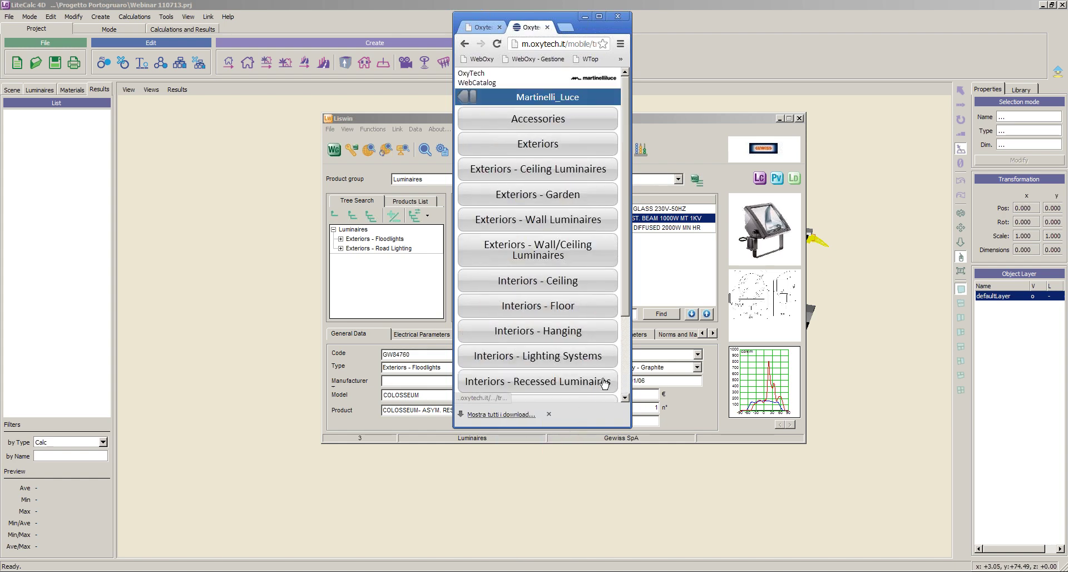
left_click_drag(625, 263, 627, 361)
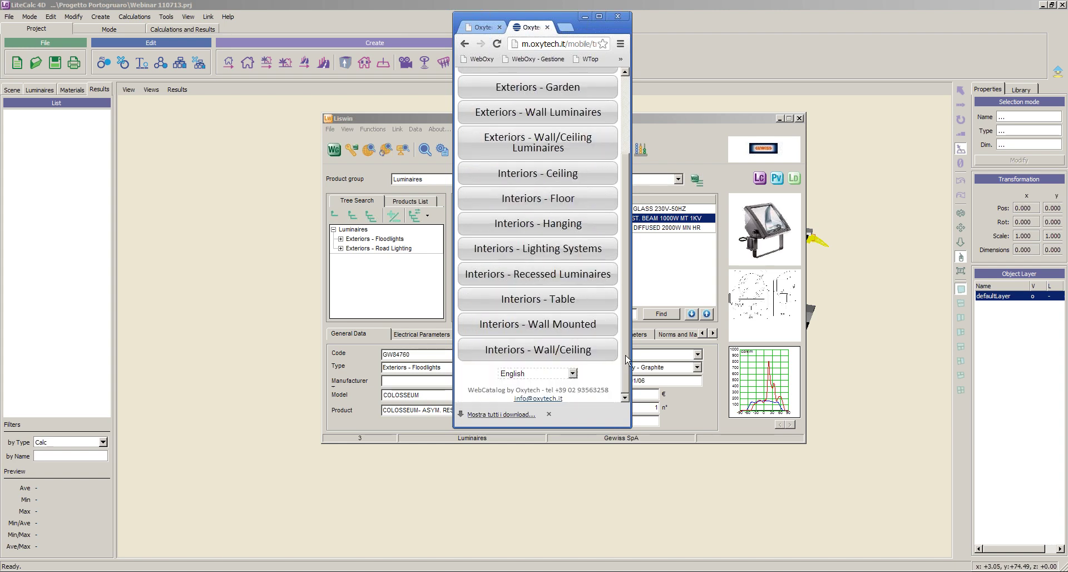
left_click_drag(627, 361, 636, 227)
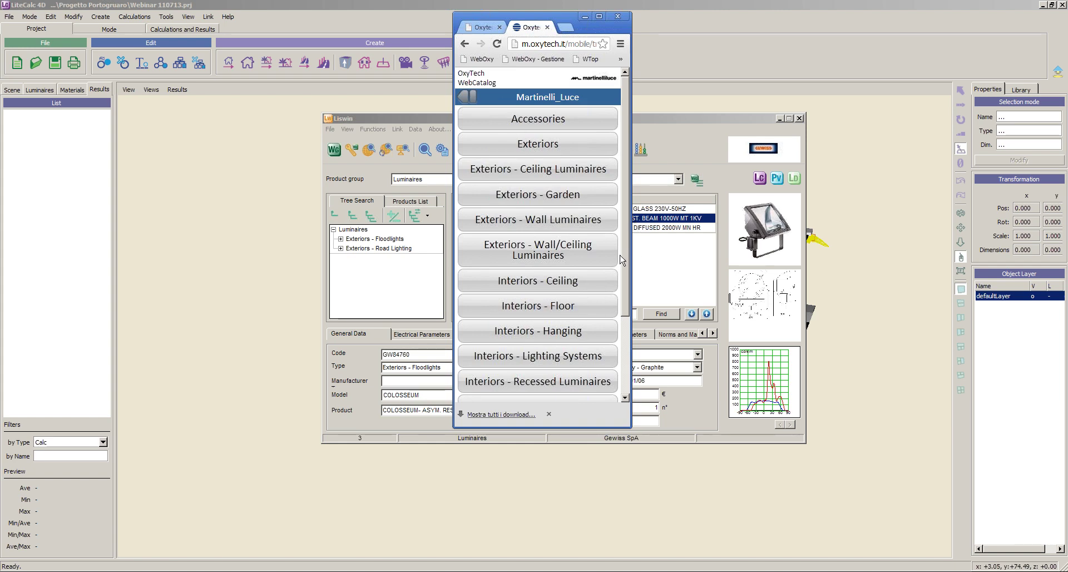
- Open the data sheet of the SERPENTE 2131 standing lamp in the Interiors - Floor category
left_click(538, 307)
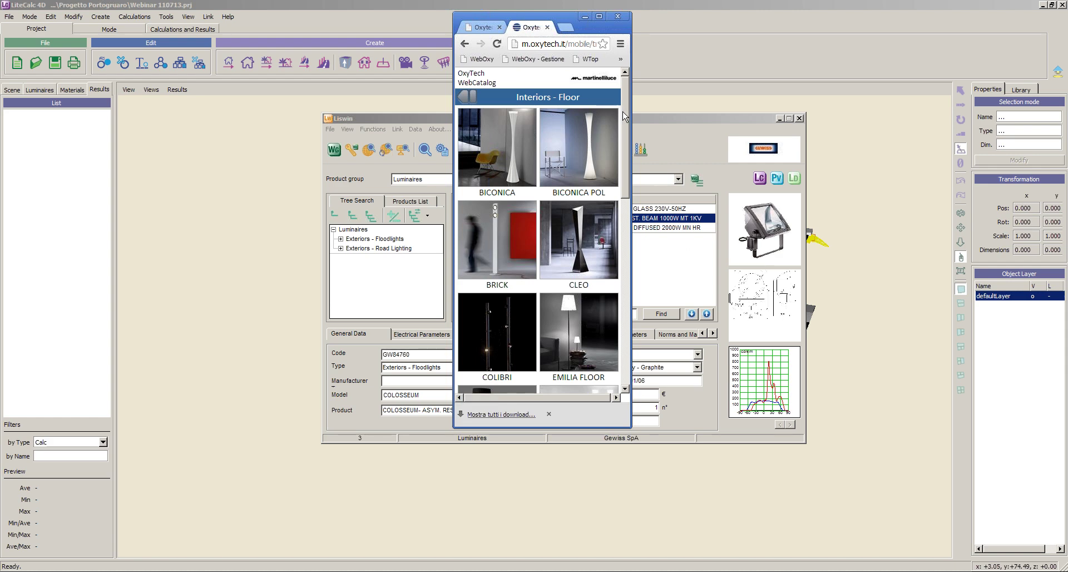
left_click_drag(627, 124, 633, 327)
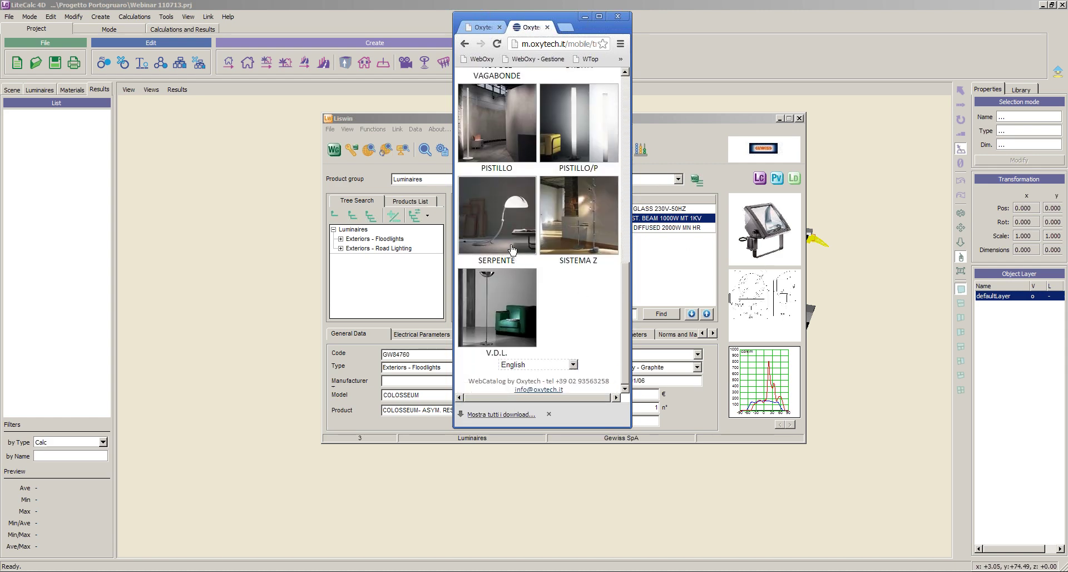
left_click(497, 231)
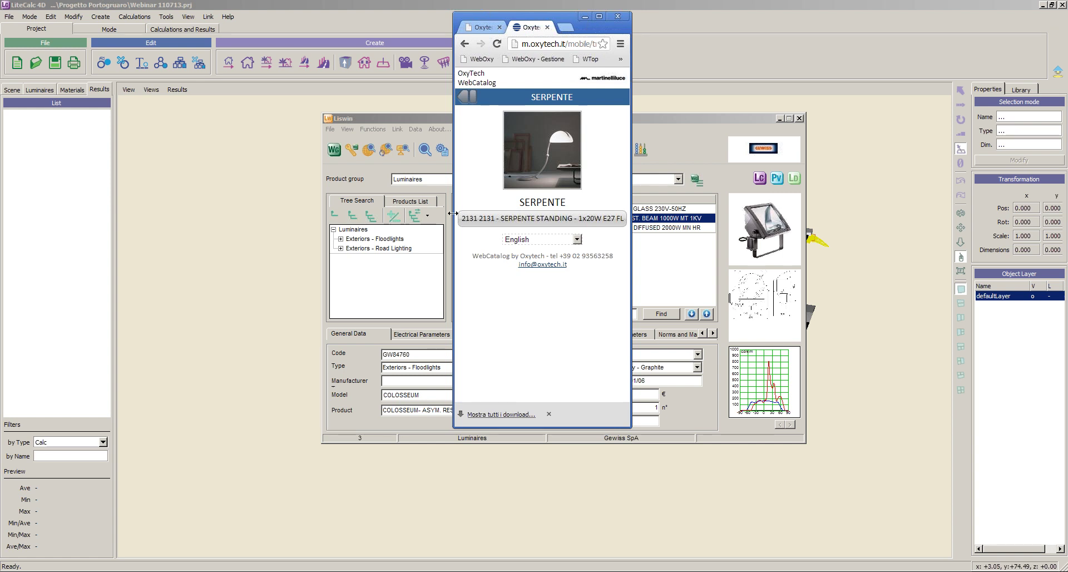
left_click(536, 219)
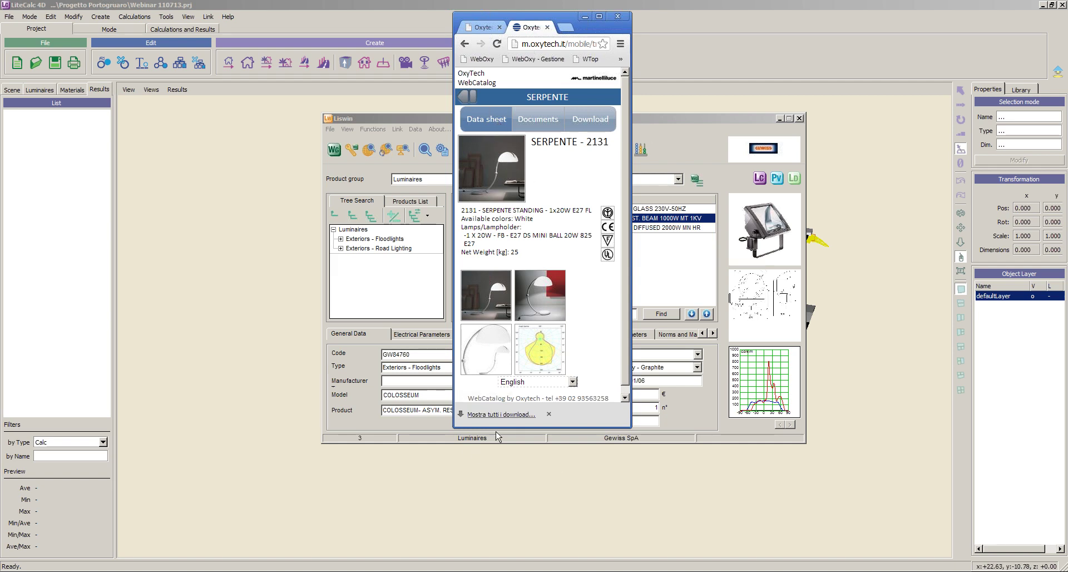
- View SERPENTE 2131's photo with the red background and its photometric curve at full size, closing each image after viewing
left_click(550, 311)
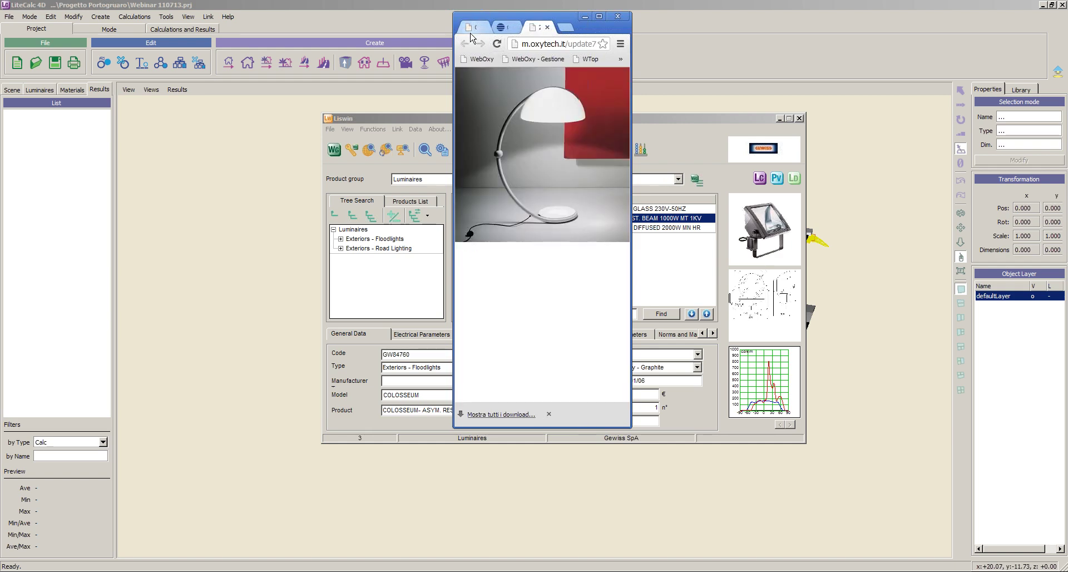
left_click(548, 27)
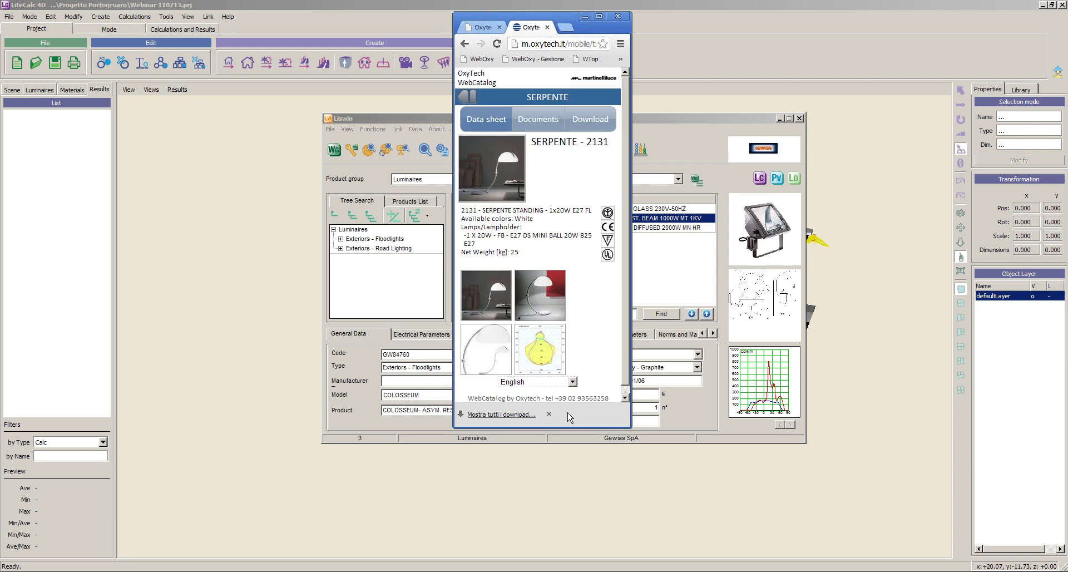
left_click(548, 354)
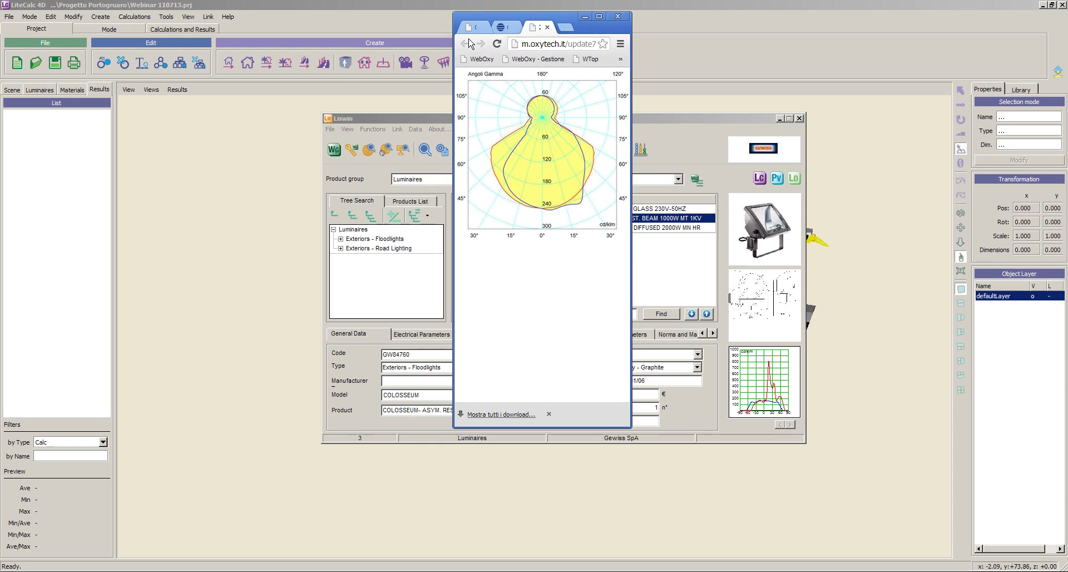
left_click(548, 28)
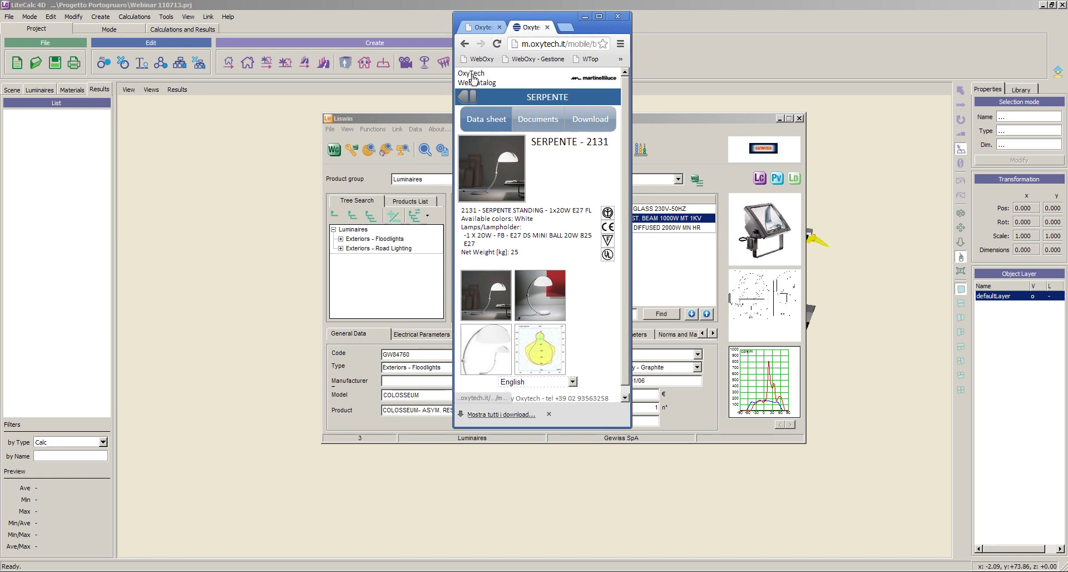
- Return to the Martinelli Luce categories and open the BLOW 1858/BI data sheet under Interiors - Hanging
left_click(602, 83)
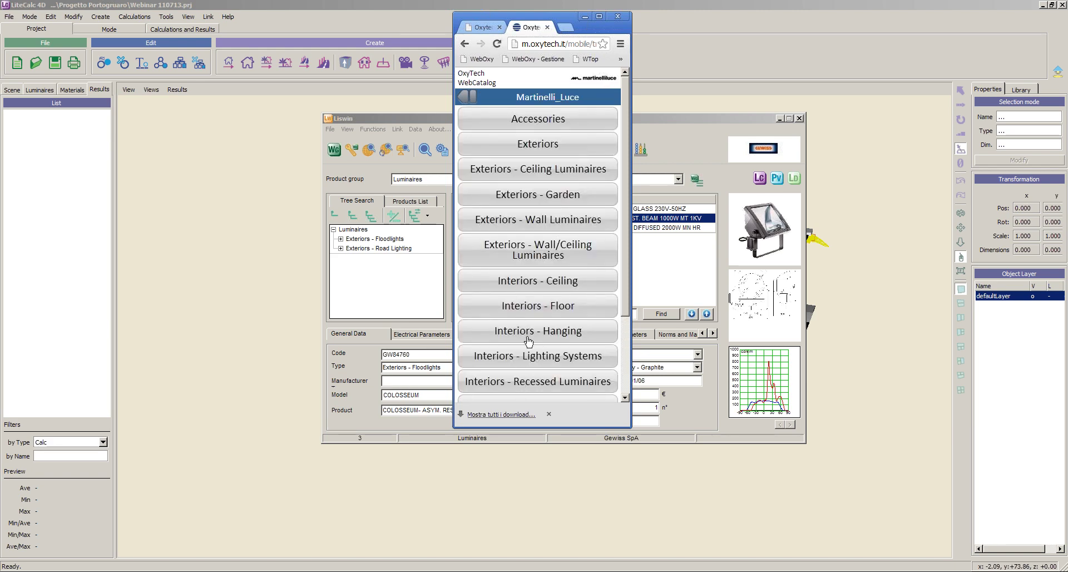
left_click(539, 332)
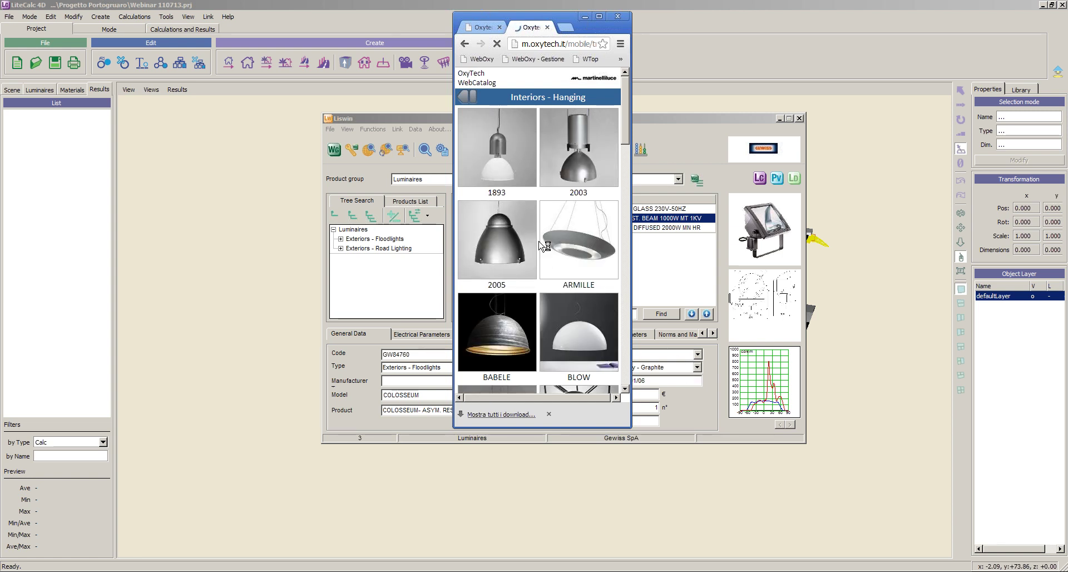
left_click(581, 341)
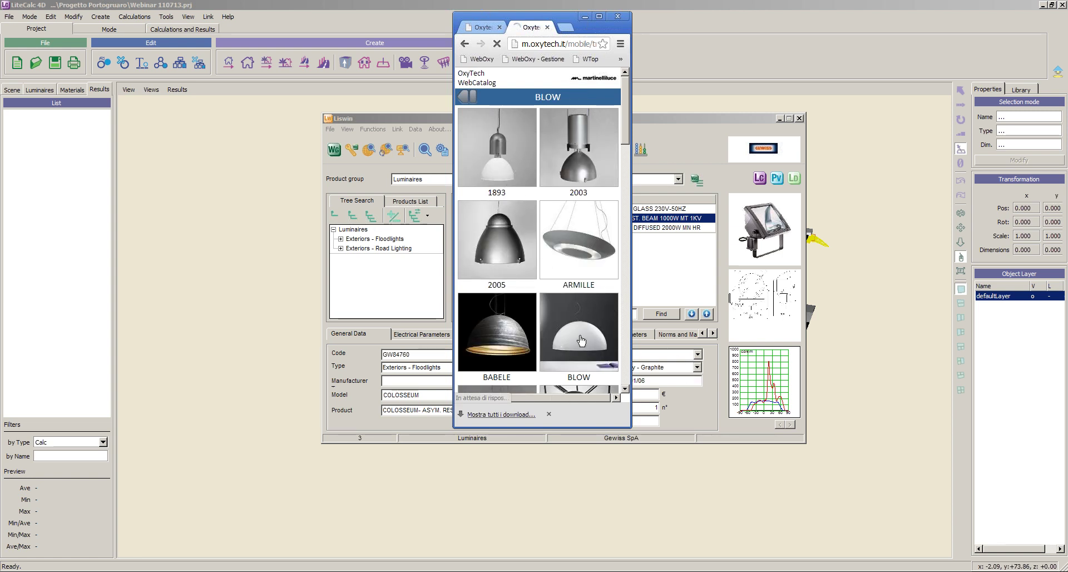
left_click(534, 220)
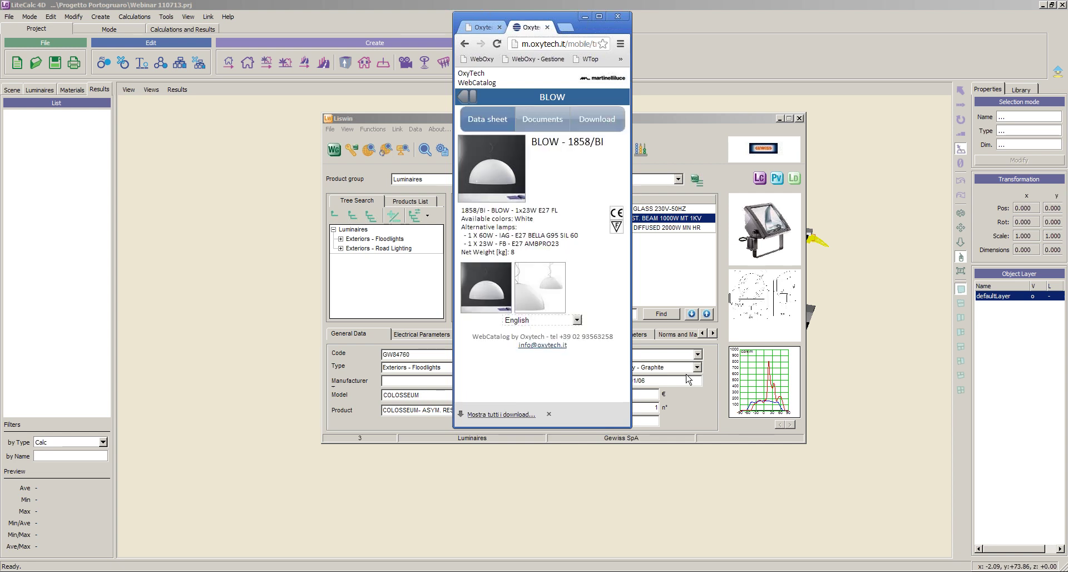
- Open the mounting instructions PDF 1858_BLOW_ita_eng.pdf from the BLOW documents and maximize the browser window to read it
left_click(542, 119)
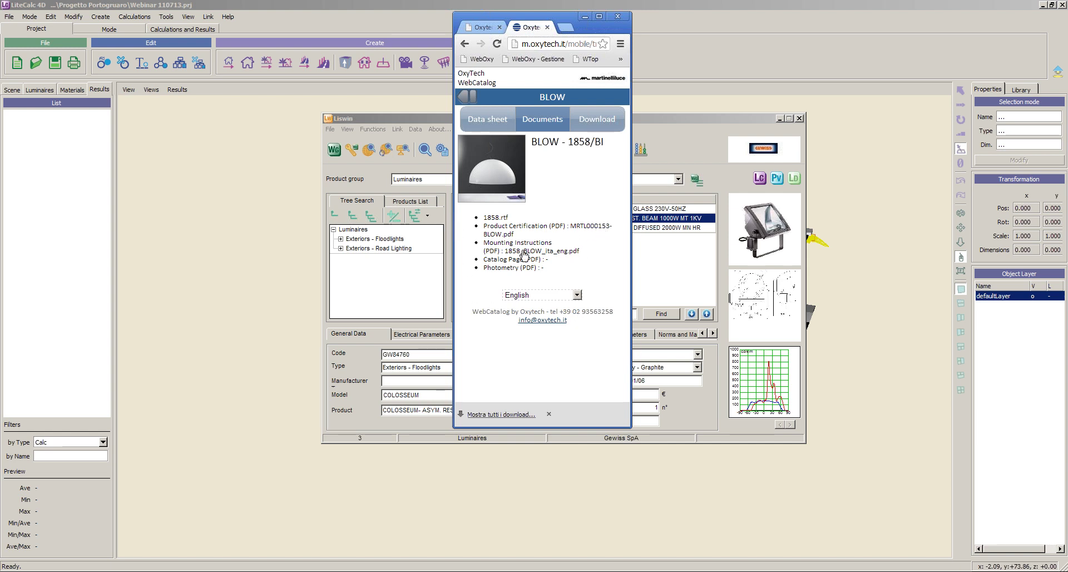
left_click(565, 251)
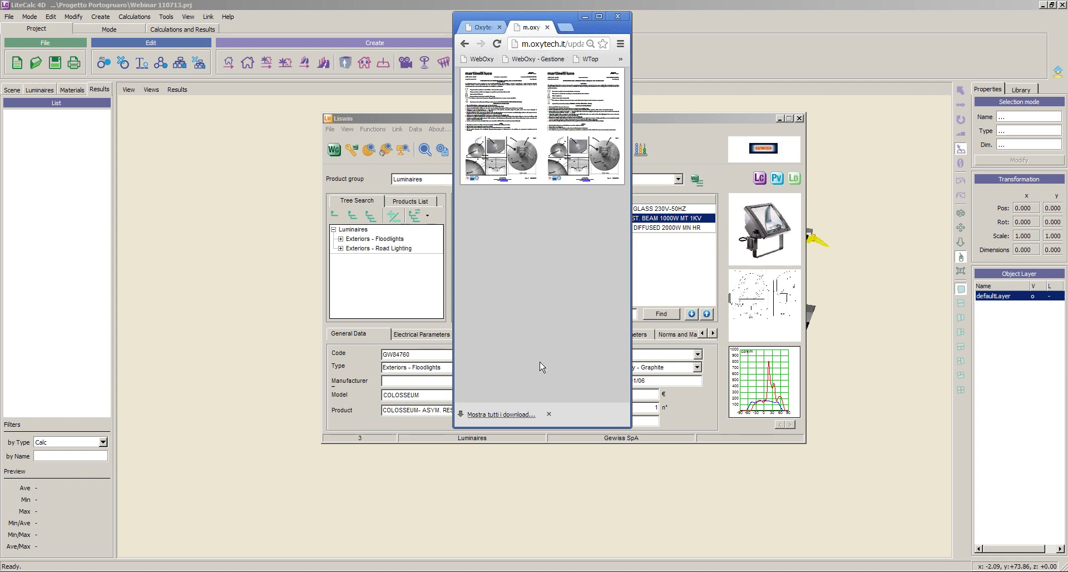
left_click(669, 267)
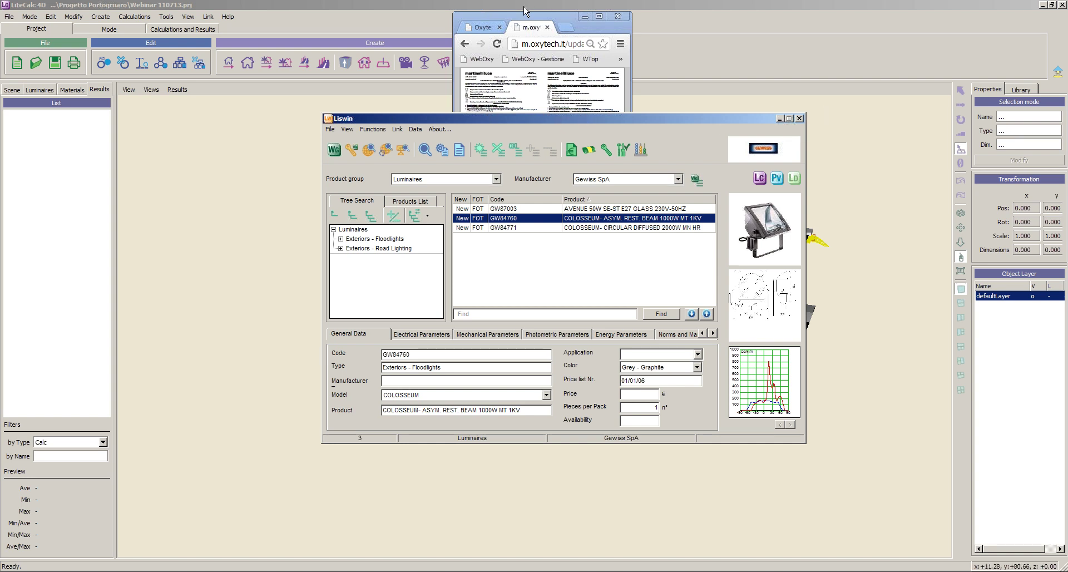
left_click(562, 21)
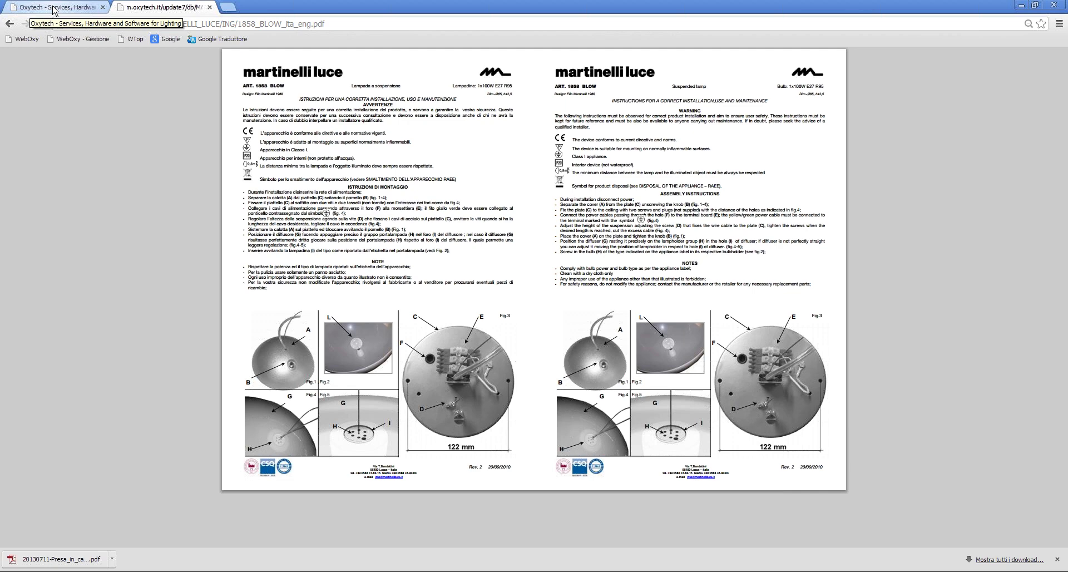
- On the OxyTech website, filter The Partners by the partner type Lighting Designer and look through the listed entries
left_click(54, 10)
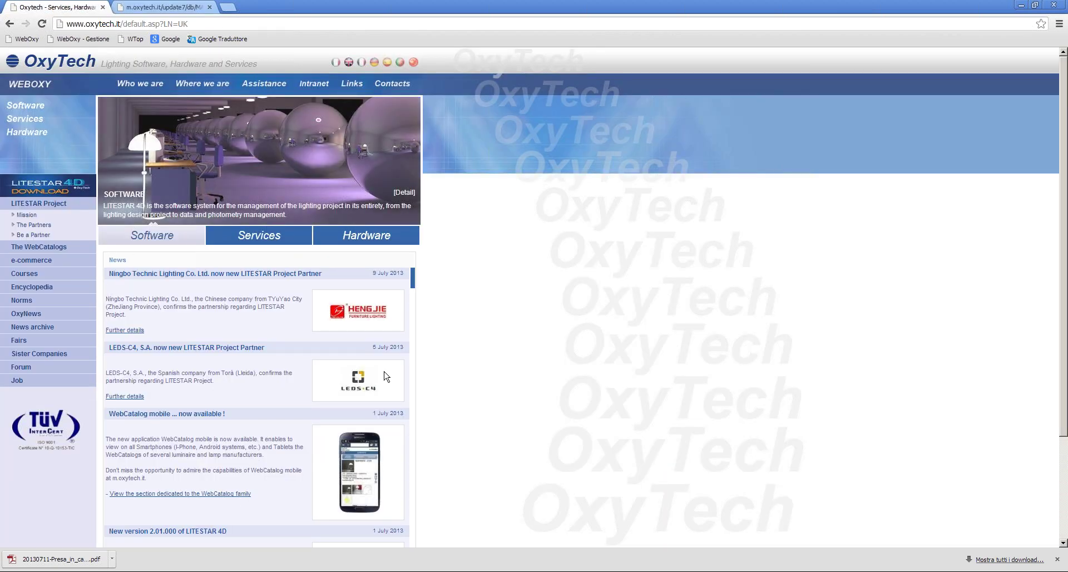
left_click(34, 225)
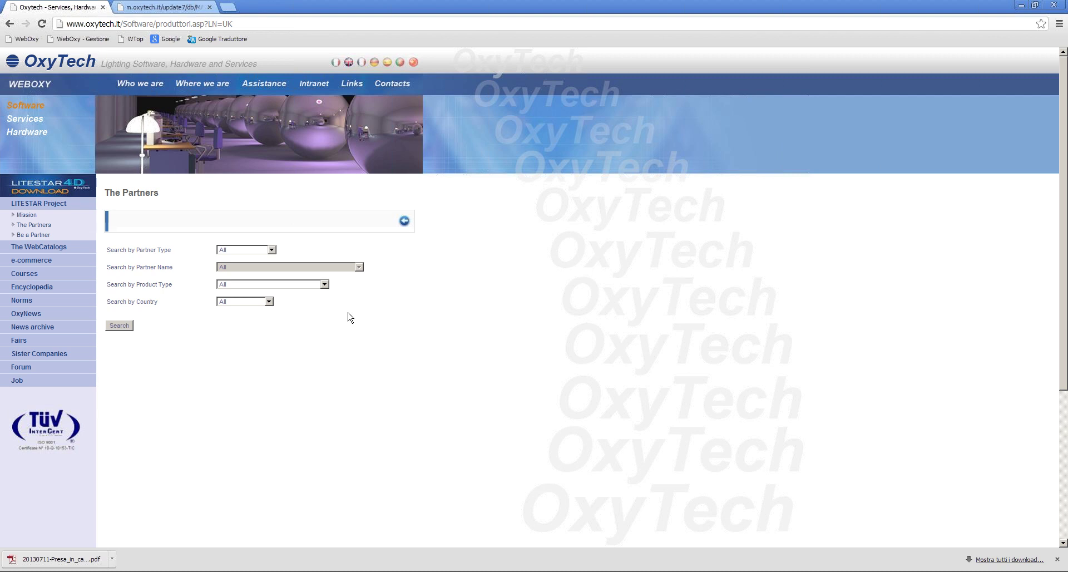
left_click(272, 250)
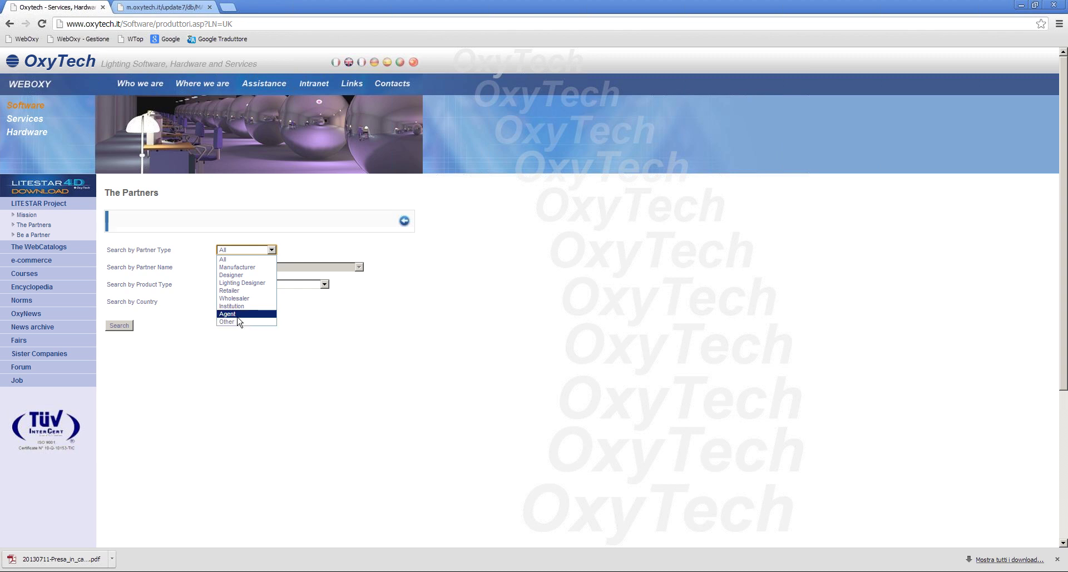
left_click(239, 283)
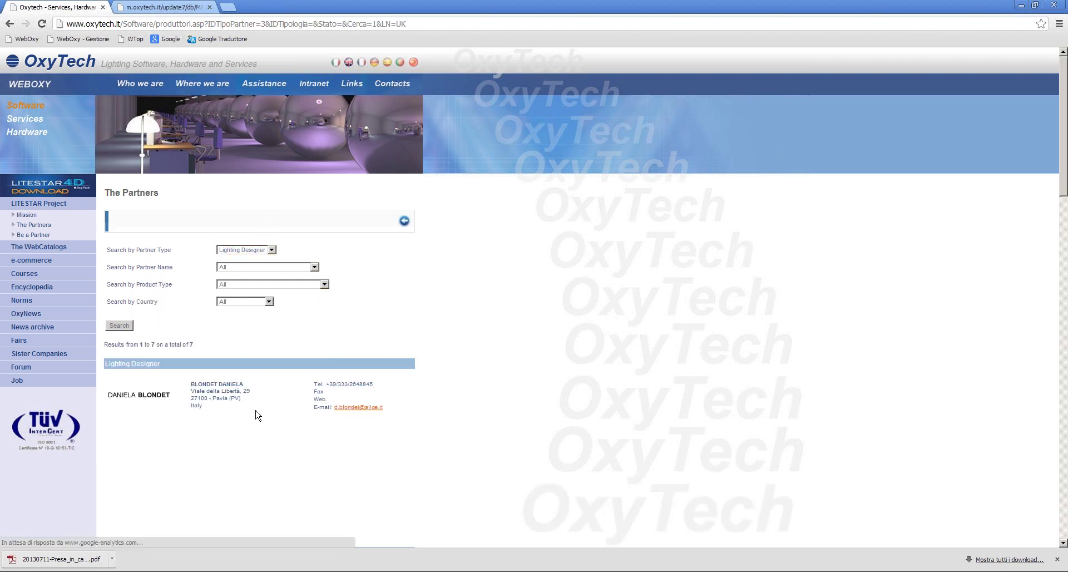
scroll(255, 423, "down", 9)
scroll(255, 423, "down", 11)
scroll(256, 422, "up", 4)
scroll(257, 423, "up", 16)
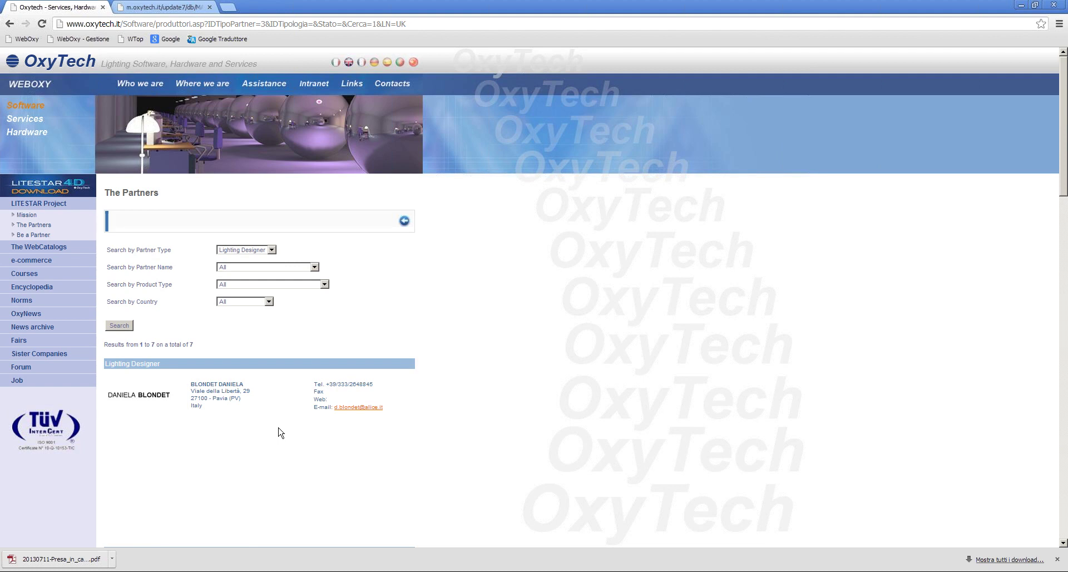
left_click(1059, 27)
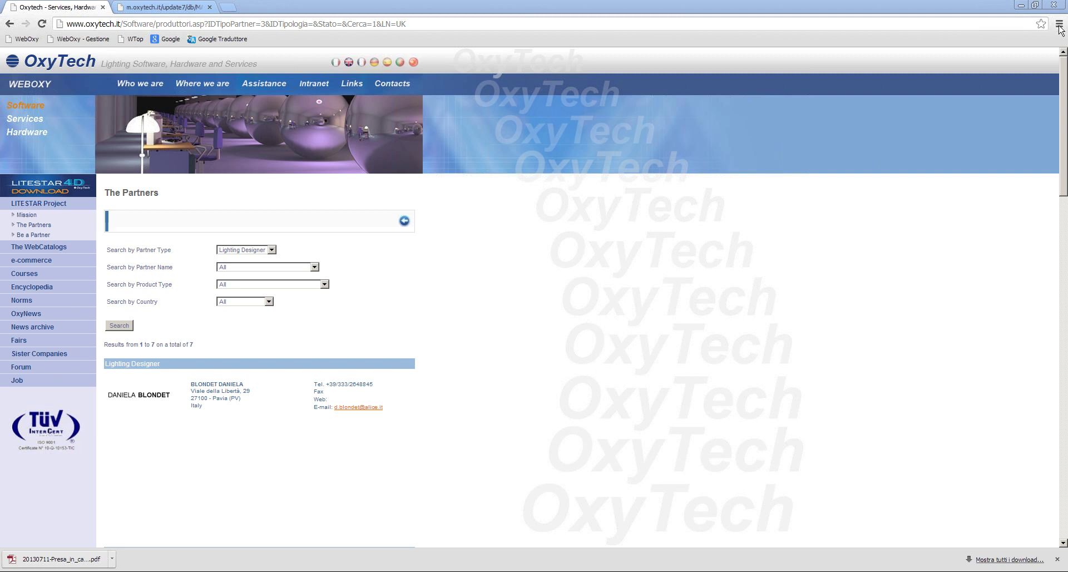